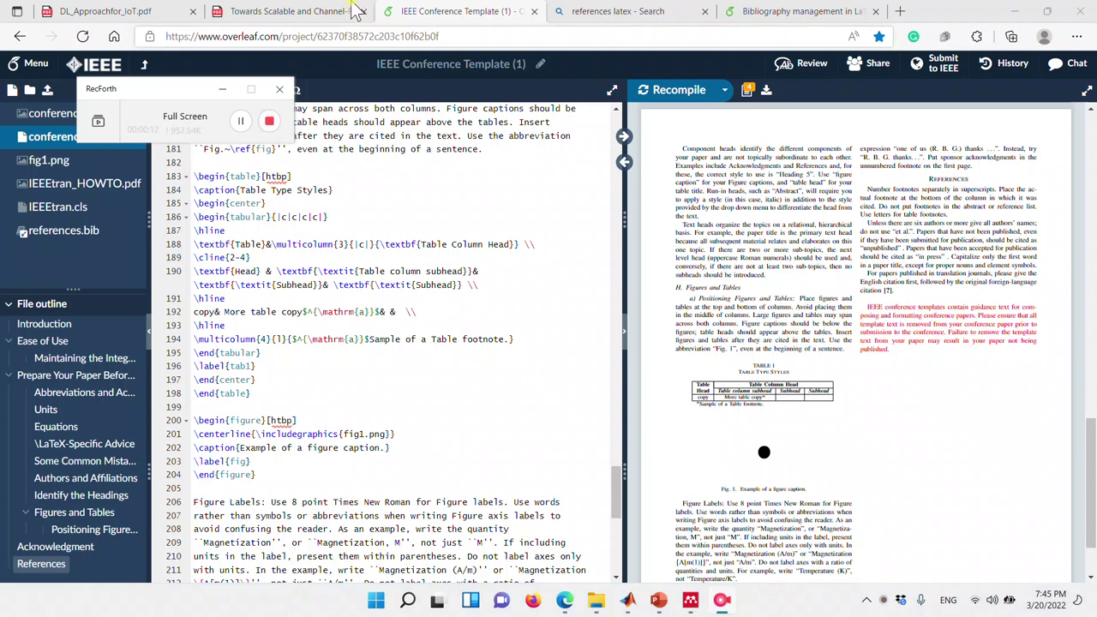
# Replace the LaTeX references search page with the previously visited Overleaf project suggested for "late".
pyautogui.click(459, 24)
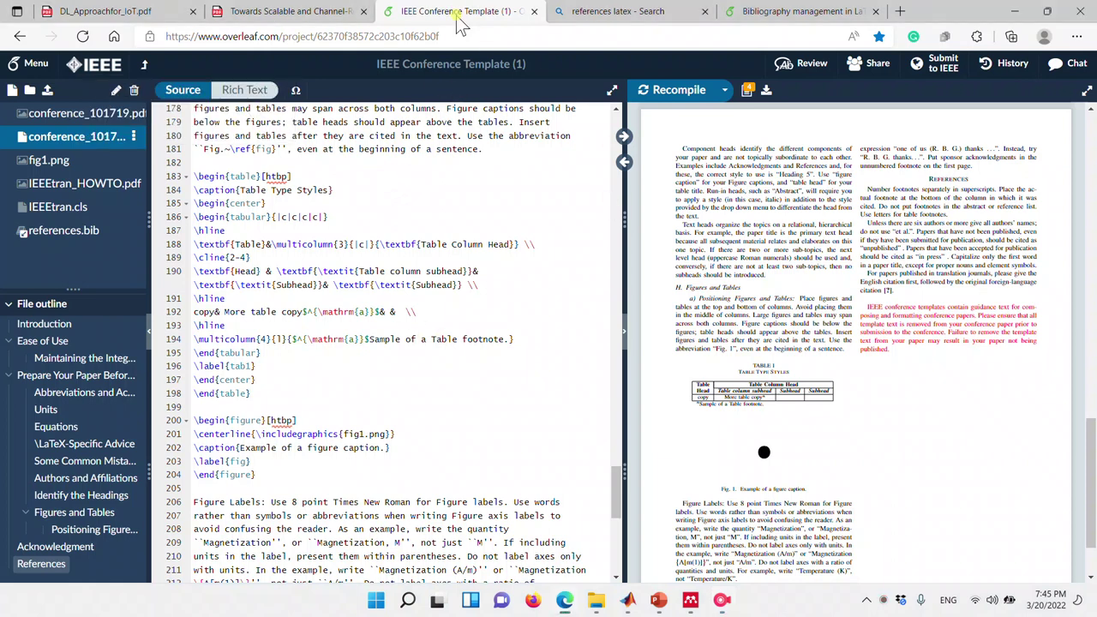
pyautogui.click(617, 11)
pyautogui.click(586, 38)
pyautogui.write('l')
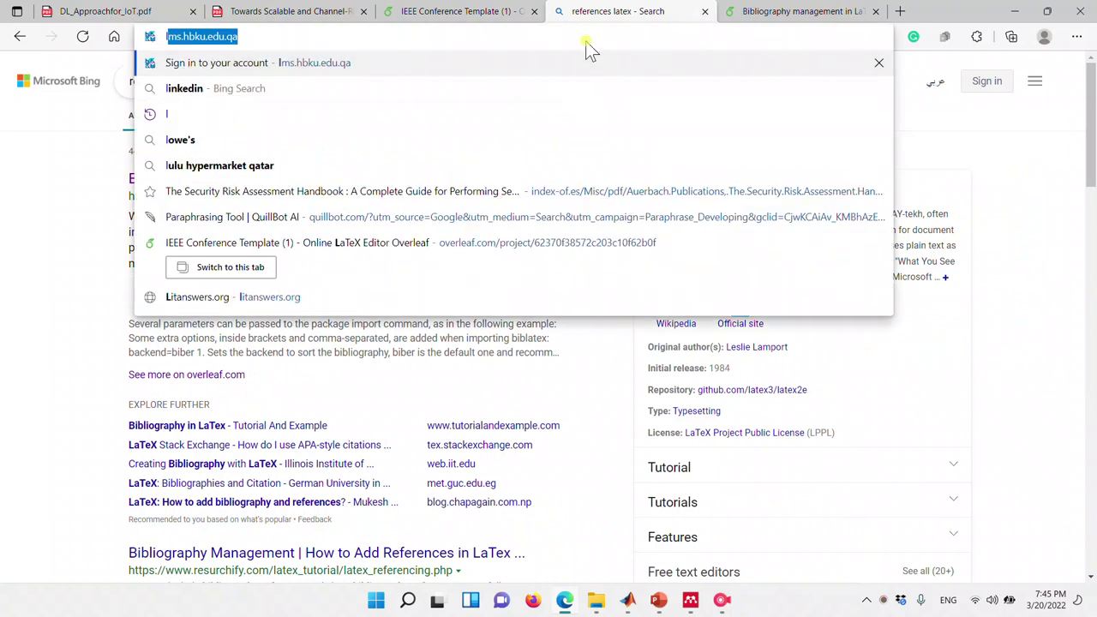
pyautogui.write('ate')
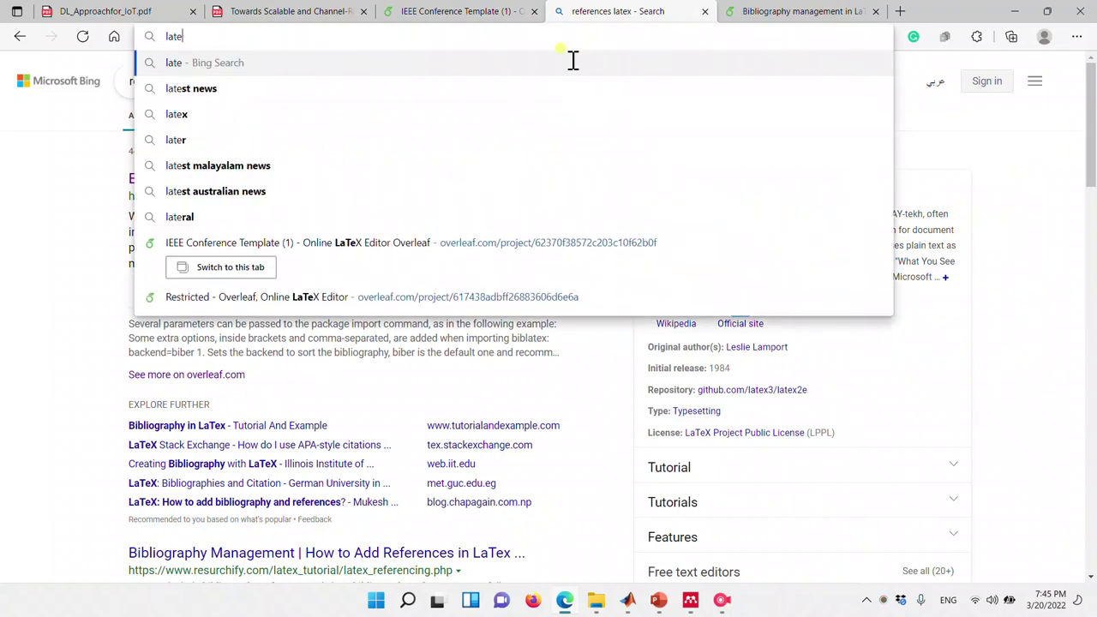
pyautogui.click(253, 299)
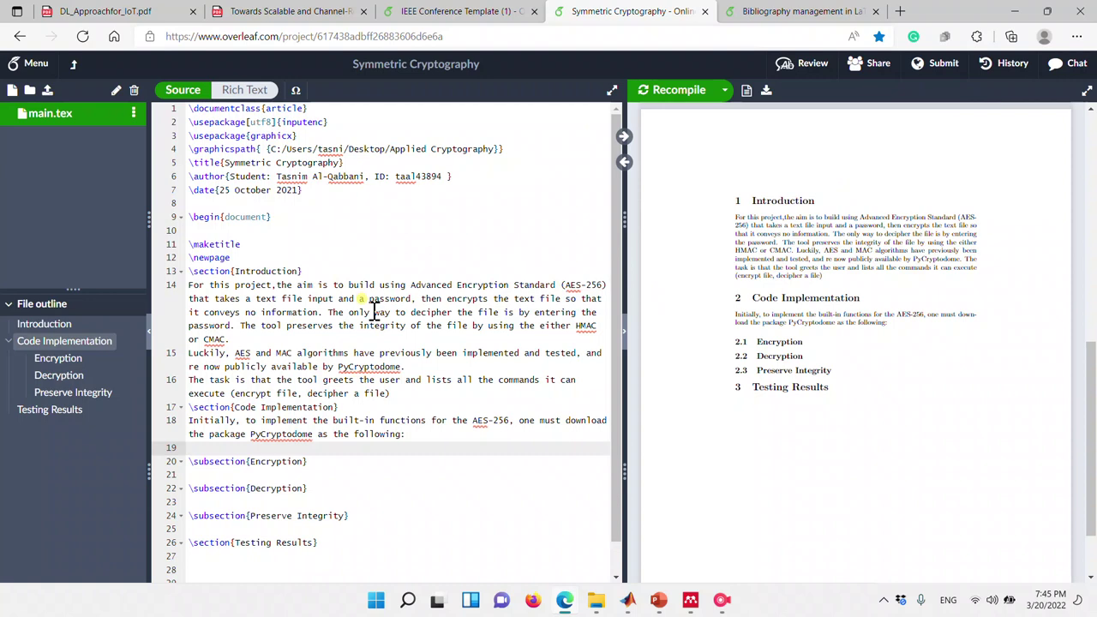
# Go to the project list, view the existing IEEE Conference Template project and return to the list.
pyautogui.scroll(-10, 452, 396)
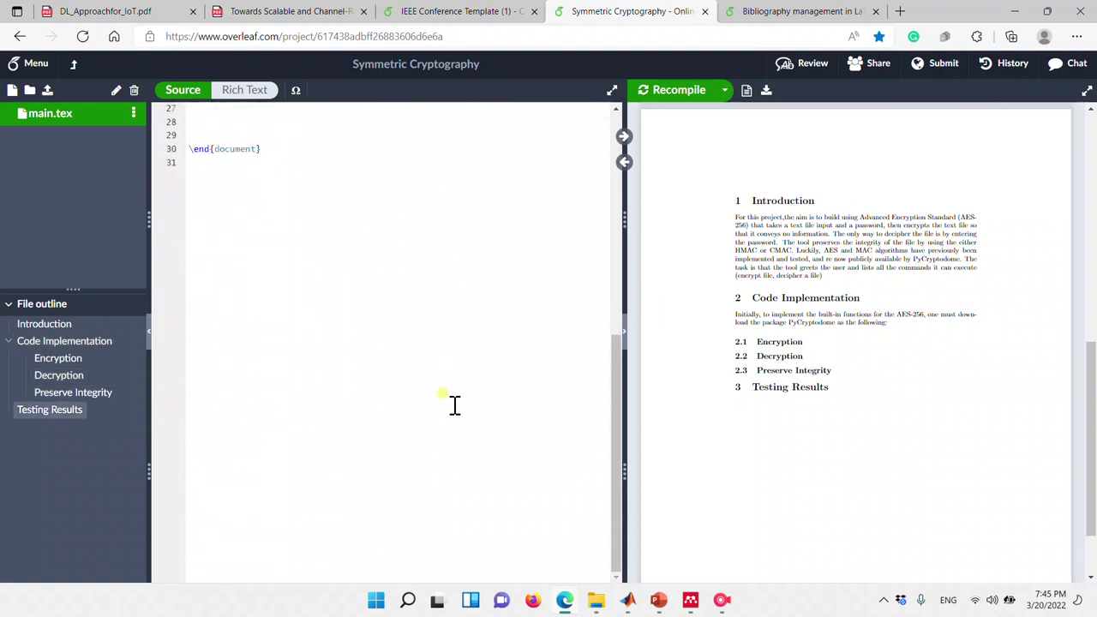
pyautogui.scroll(10, 454, 405)
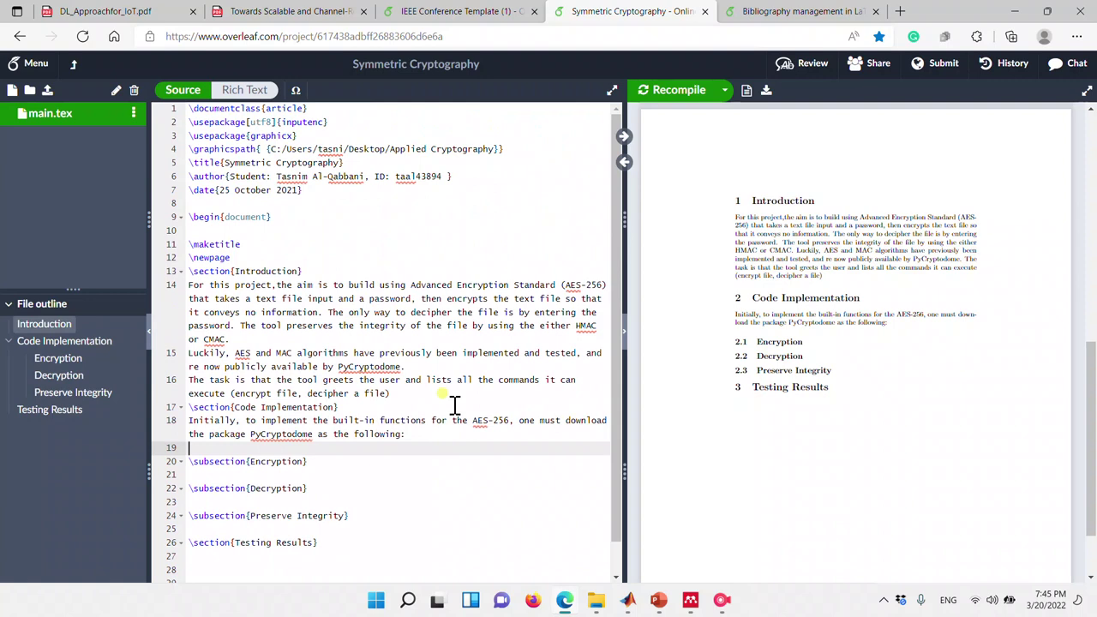
pyautogui.click(73, 66)
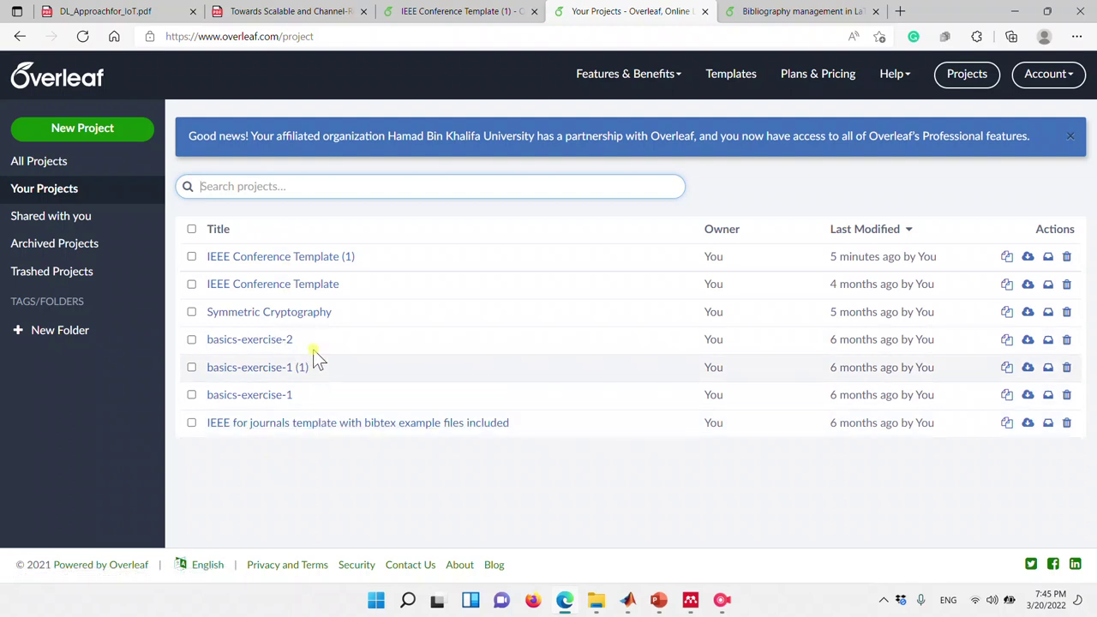
pyautogui.click(279, 288)
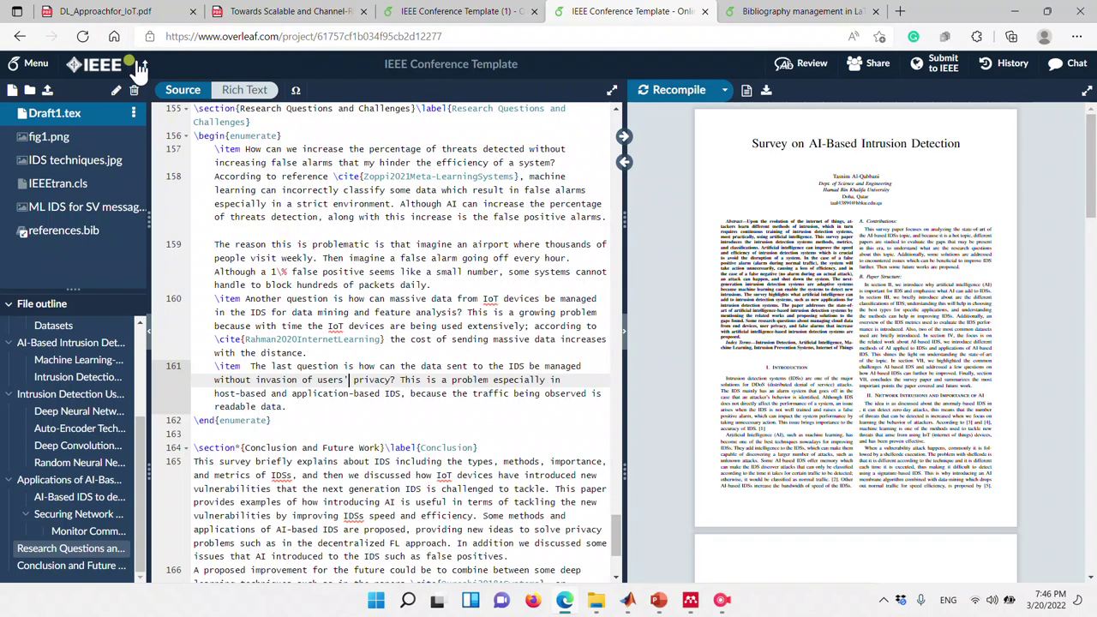
pyautogui.click(143, 67)
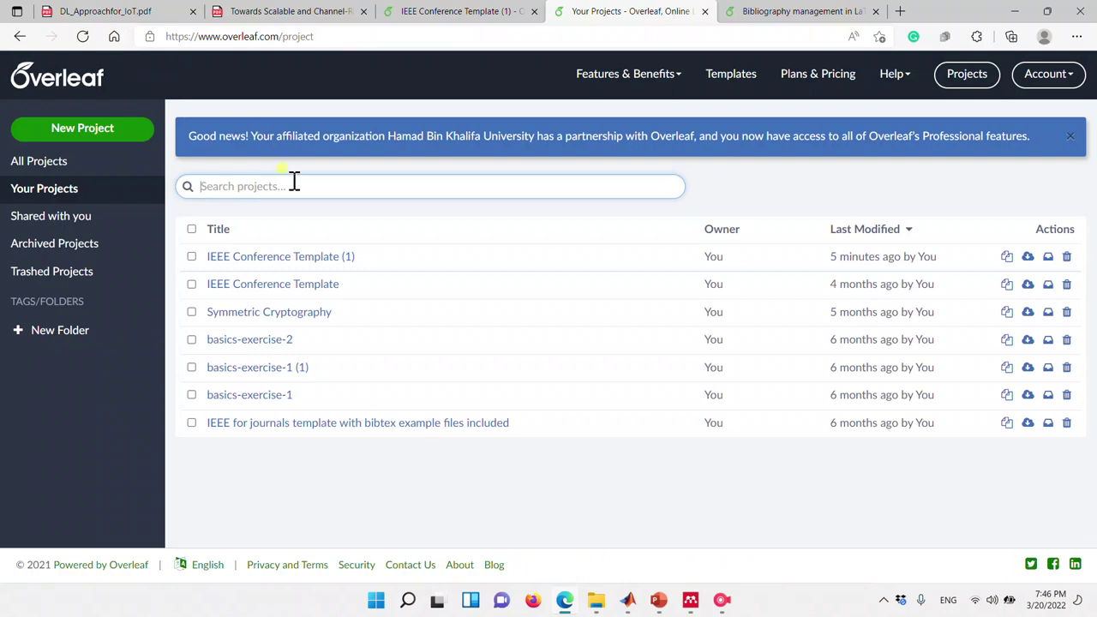
# Search the project list for "ieee conference".
pyautogui.write('conference')
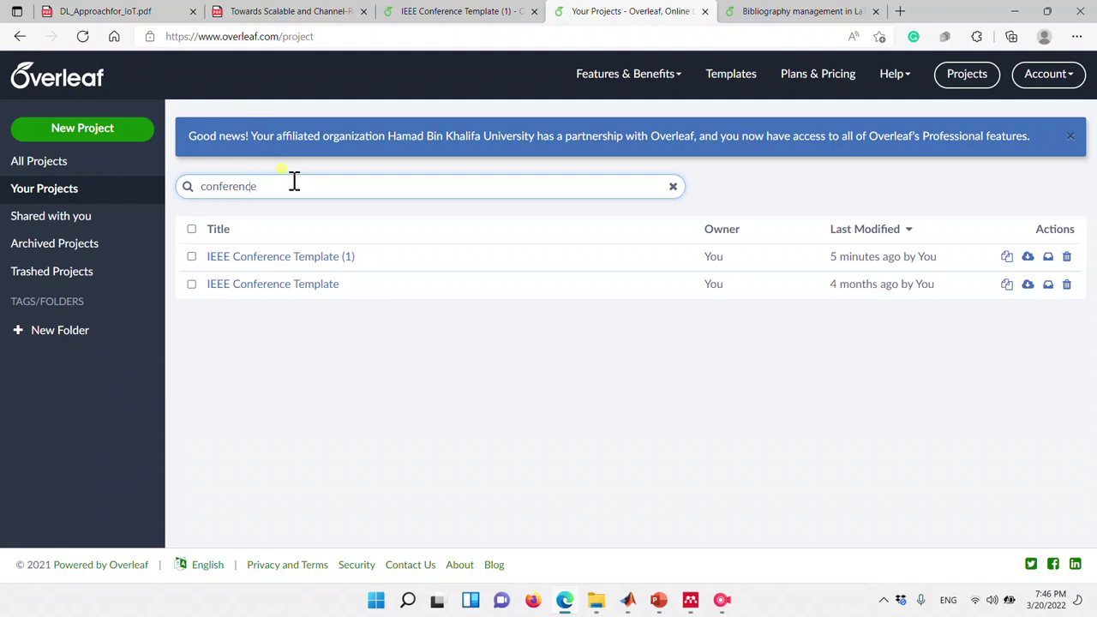
pyautogui.write('ieee')
pyautogui.click(382, 178)
pyautogui.click(189, 186)
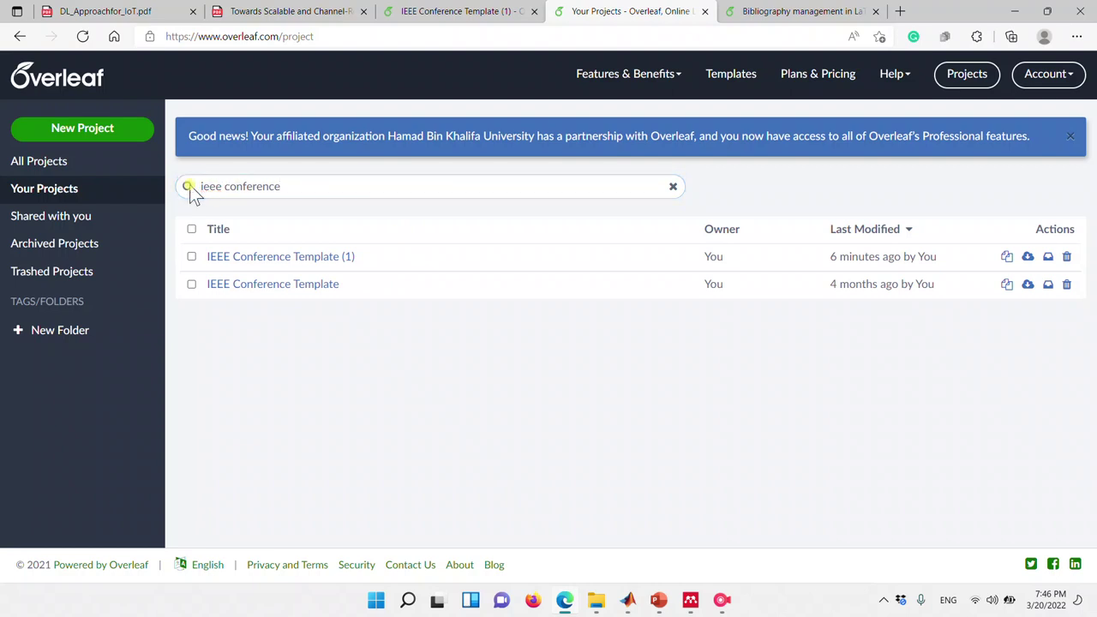
pyautogui.click(281, 186)
pyautogui.doubleClick(280, 186)
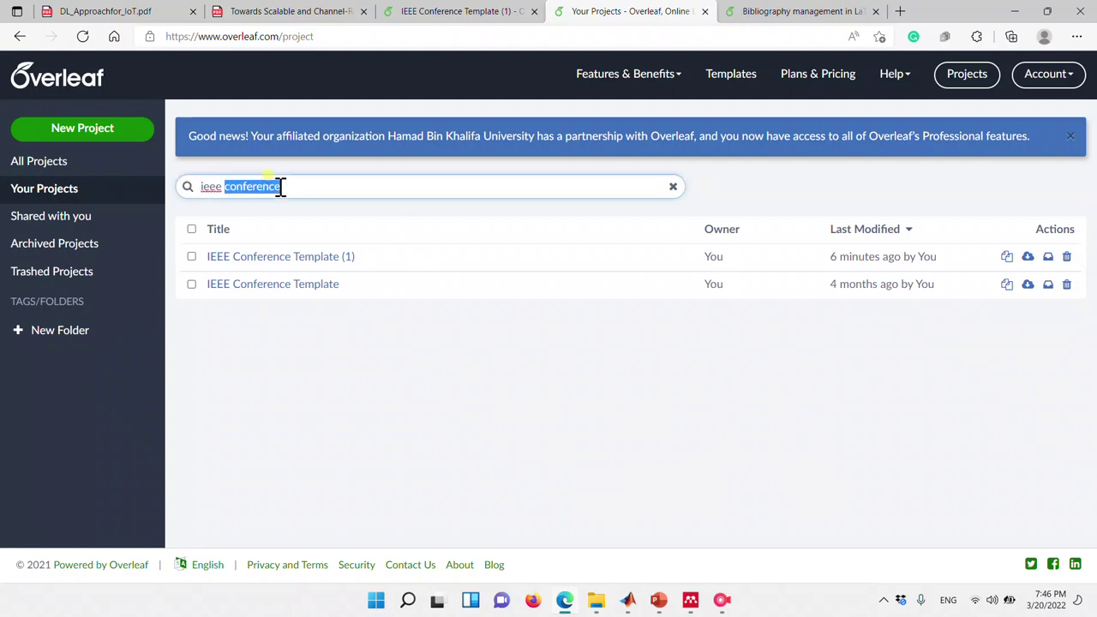
pyautogui.tripleClick(279, 191)
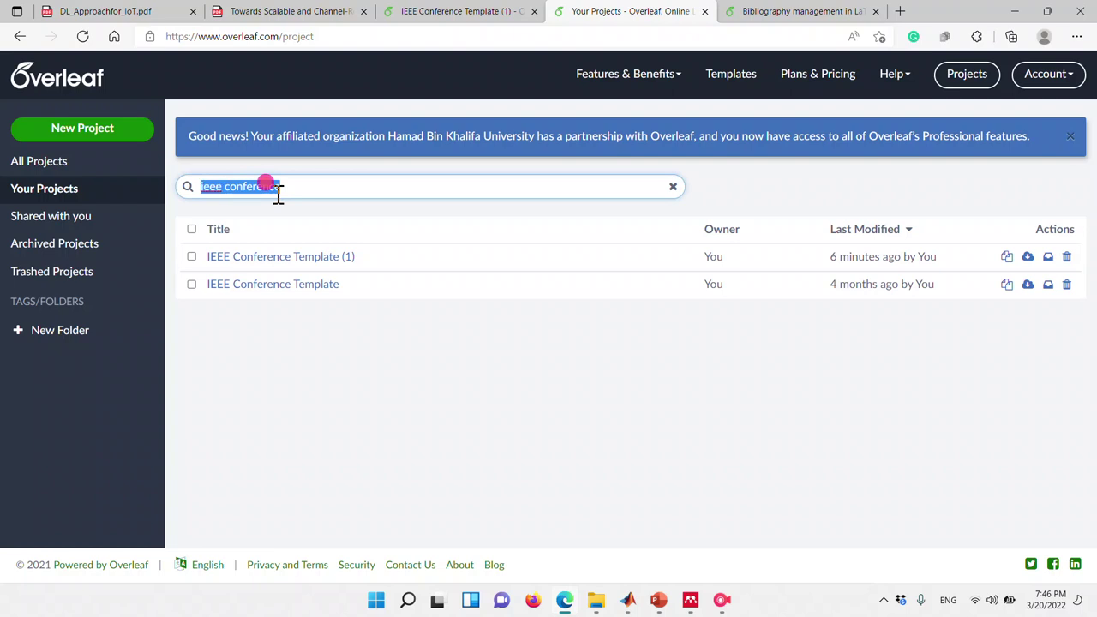
# Browse the Academic Journal template gallery for new projects and return to the project list.
pyautogui.click(122, 137)
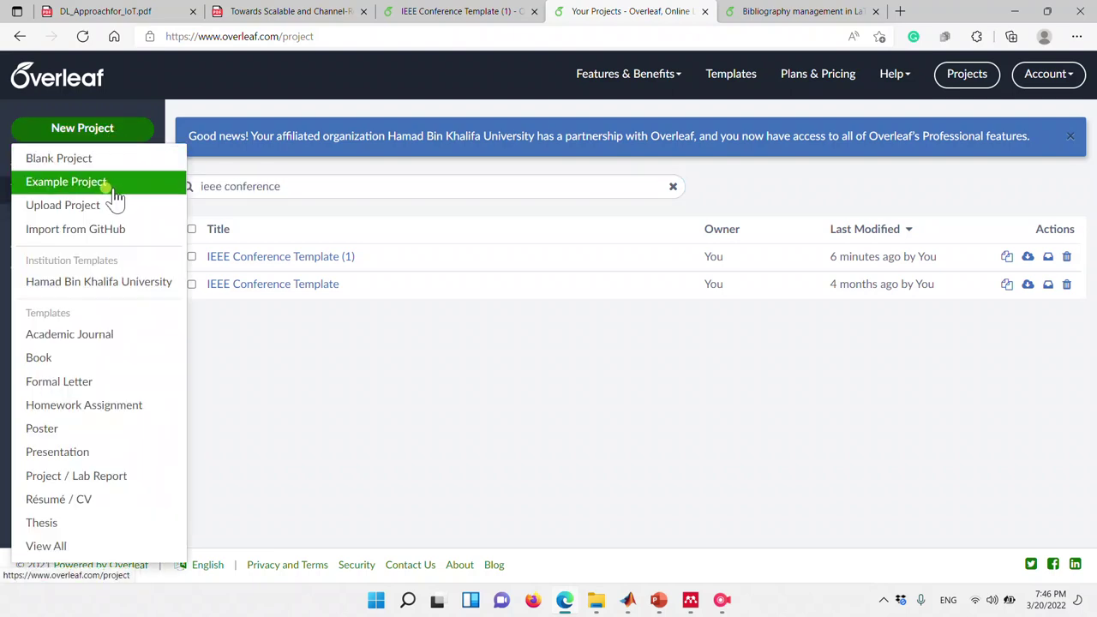
pyautogui.click(66, 340)
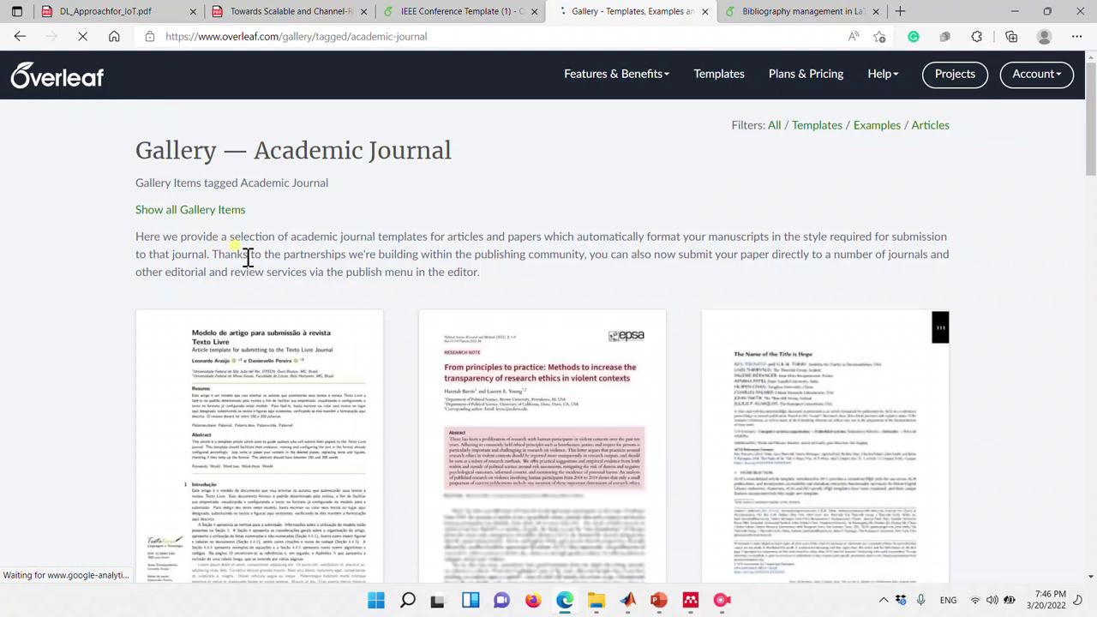
pyautogui.scroll(-5, 375, 236)
pyautogui.scroll(5, 375, 245)
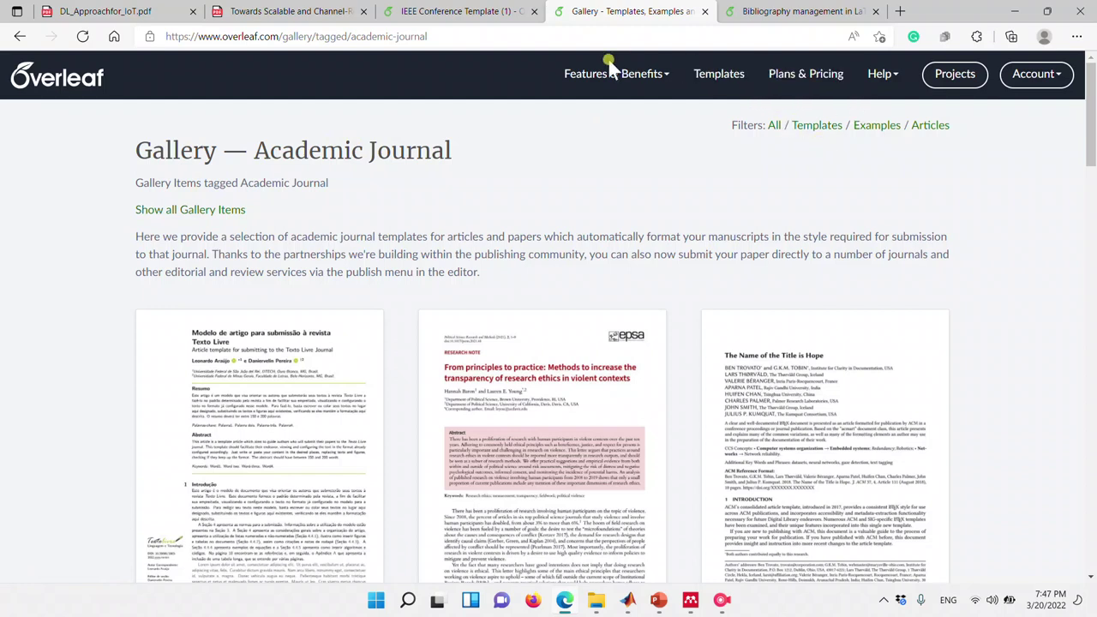
pyautogui.click(19, 36)
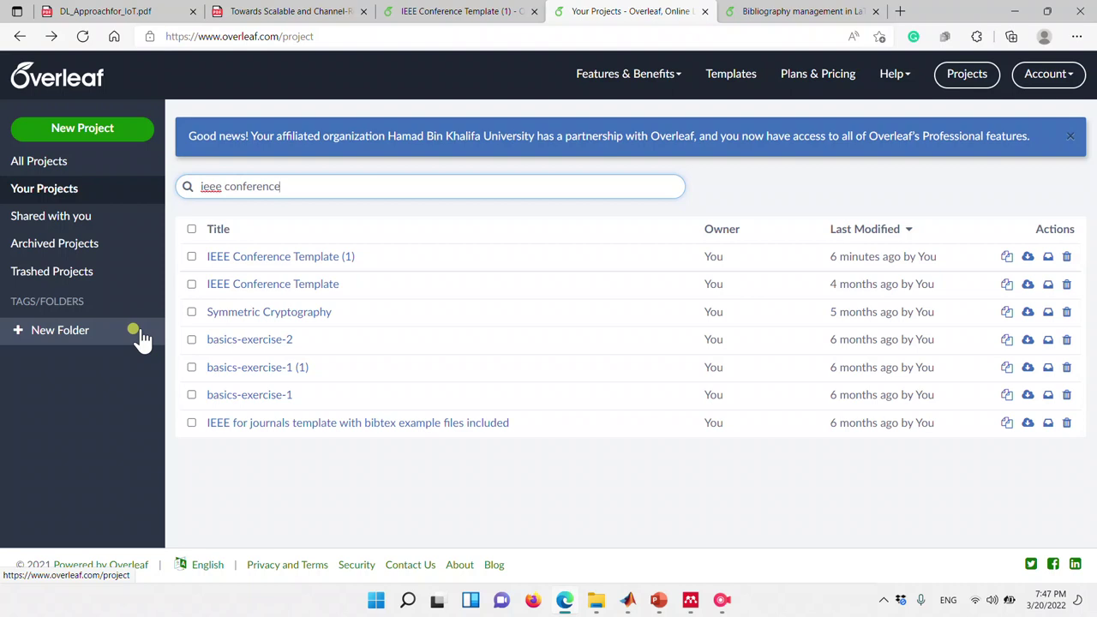
# Search all templates for "ieee" and create a new project from the official IEEE Conference Template.
pyautogui.click(84, 127)
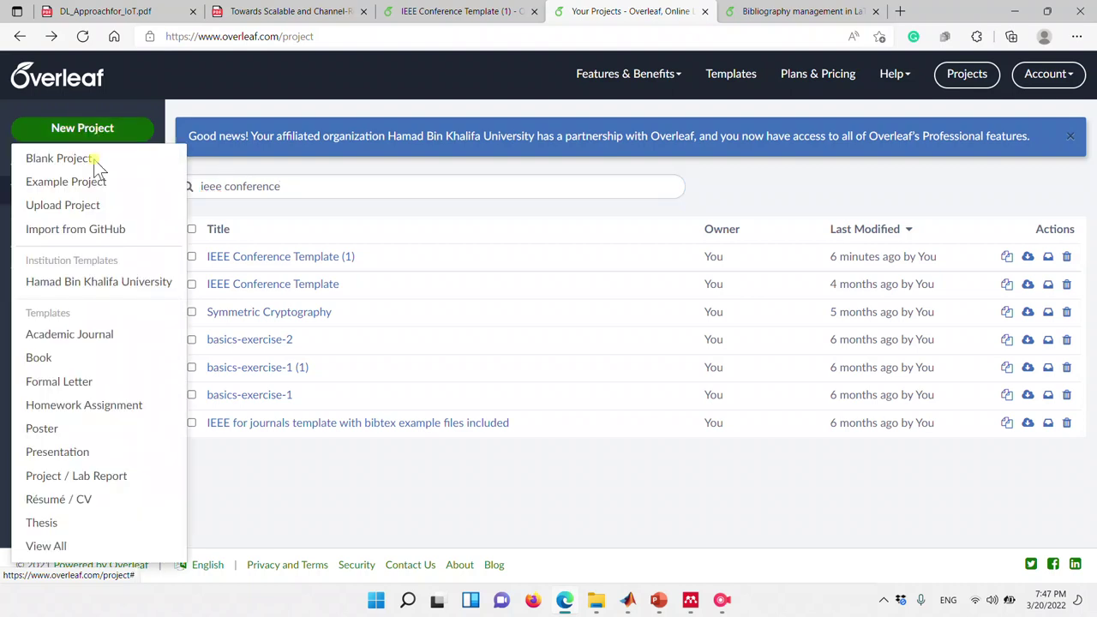
pyautogui.click(92, 549)
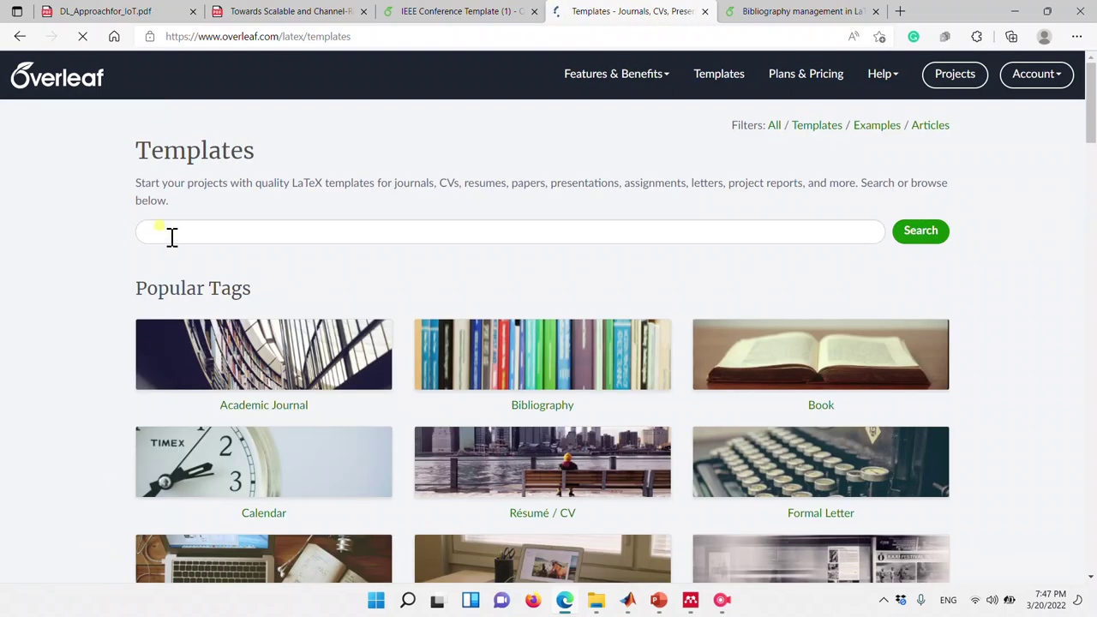
pyautogui.click(172, 233)
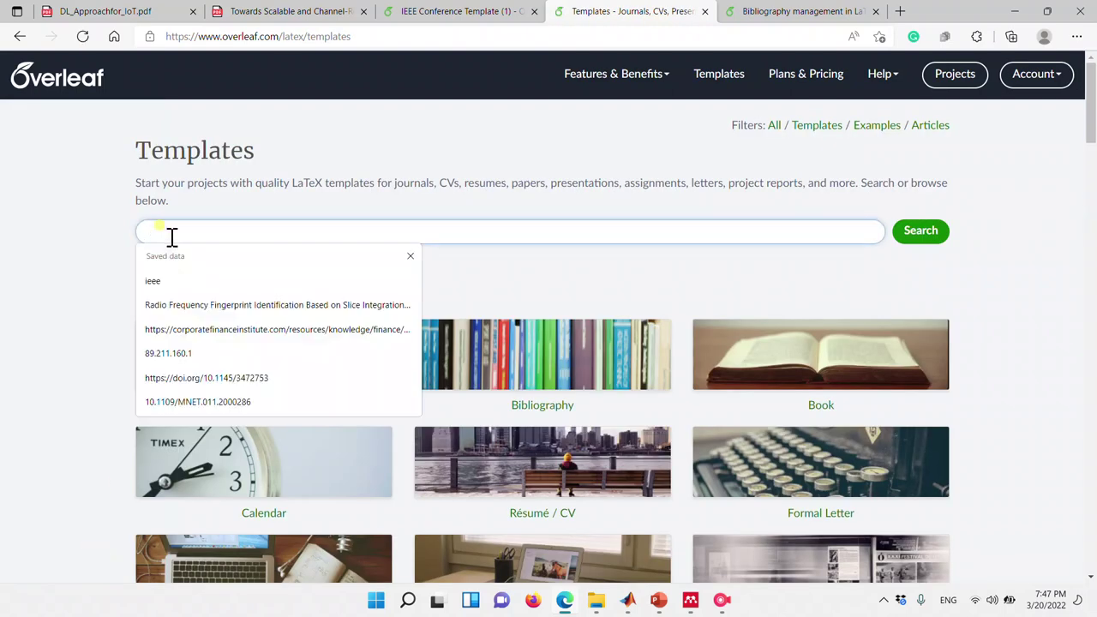
pyautogui.click(181, 280)
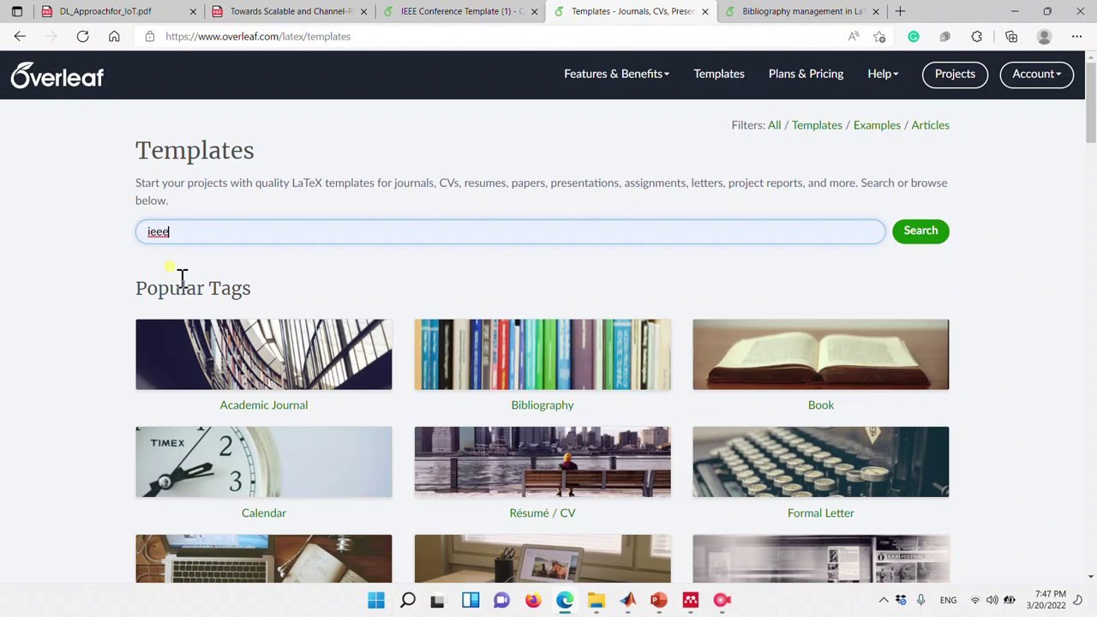
pyautogui.click(897, 240)
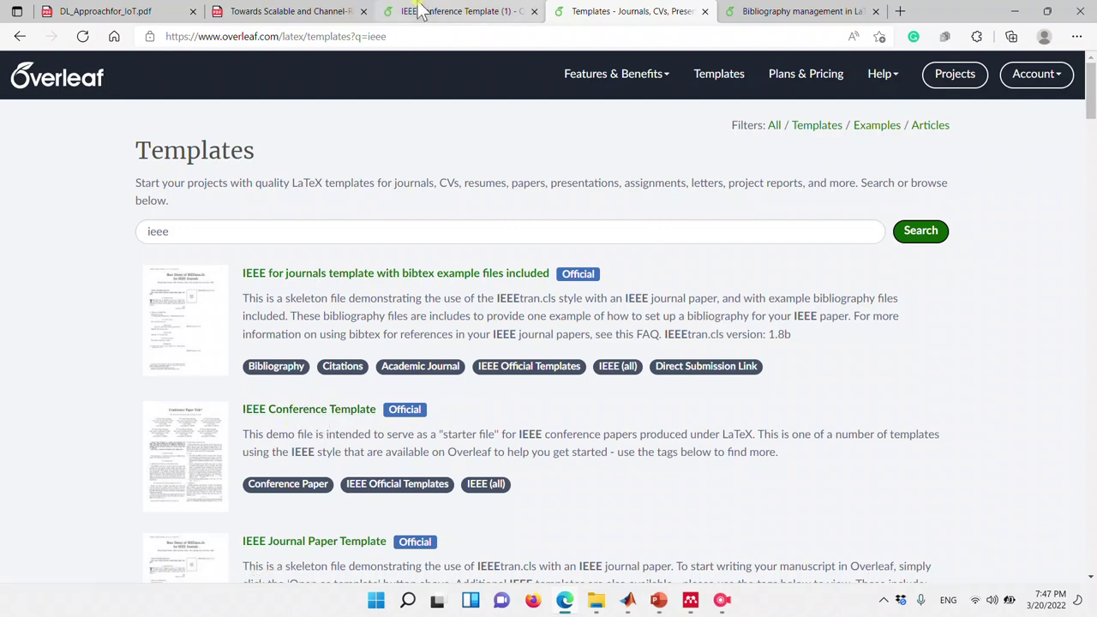
pyautogui.click(276, 410)
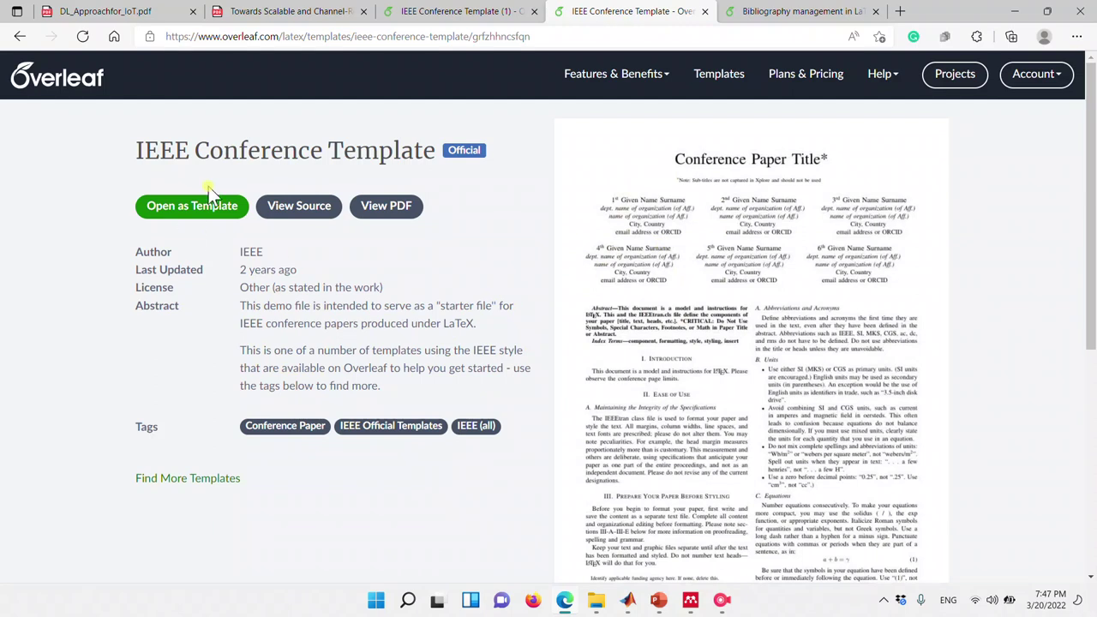
pyautogui.click(206, 213)
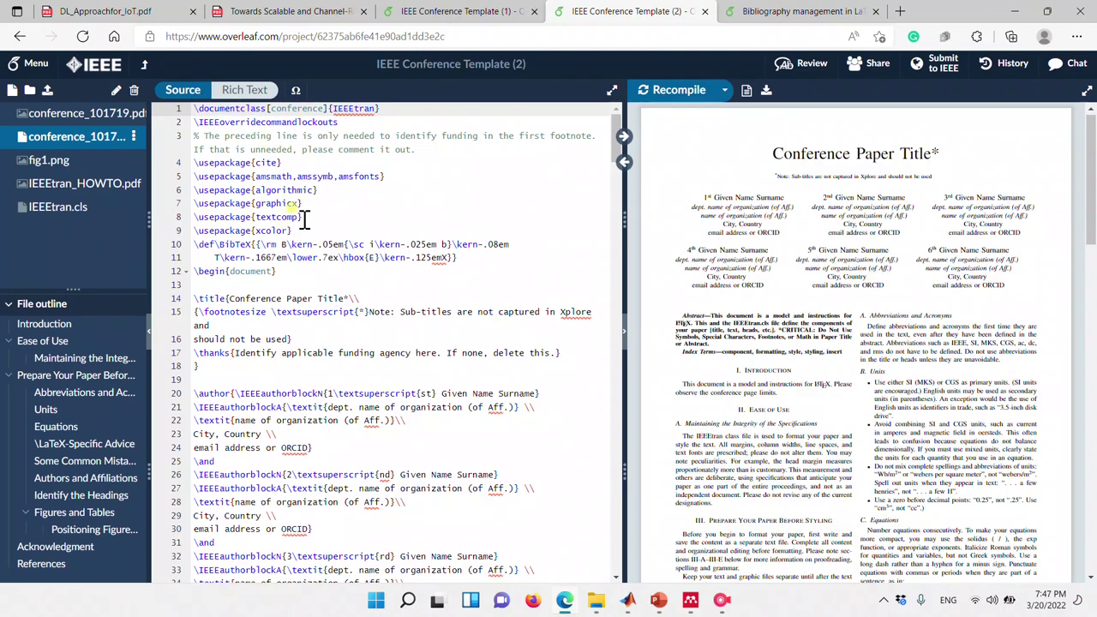
# Replace "Conference Paper Title" in the \title command with a first name and turn on Auto Compile.
pyautogui.moveTo(292, 230); pyautogui.dragTo(249, 149)
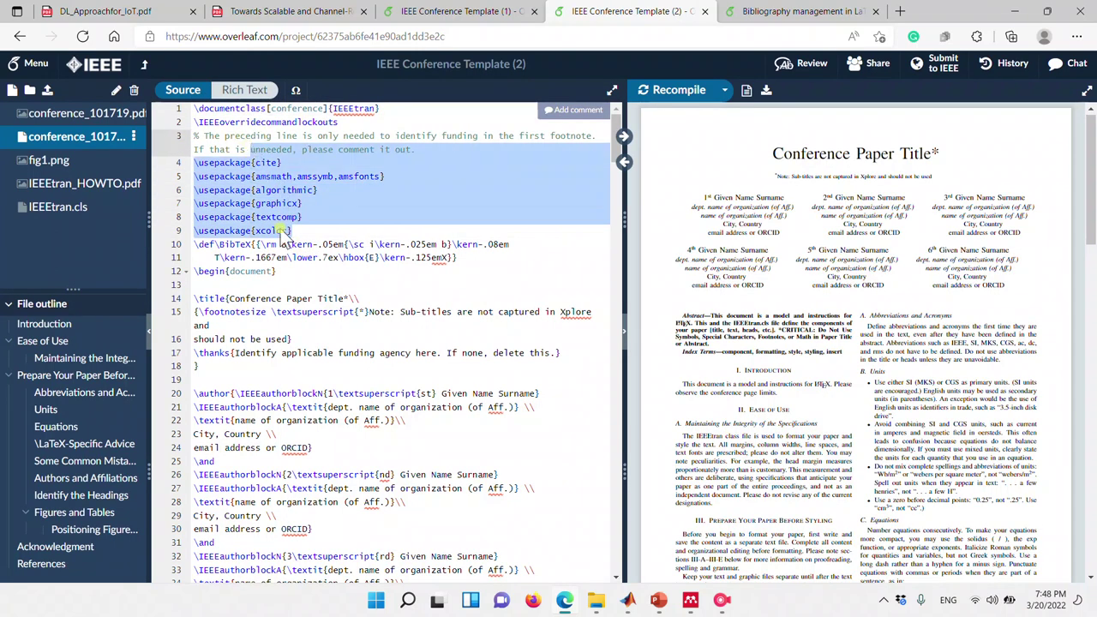
pyautogui.click(286, 313)
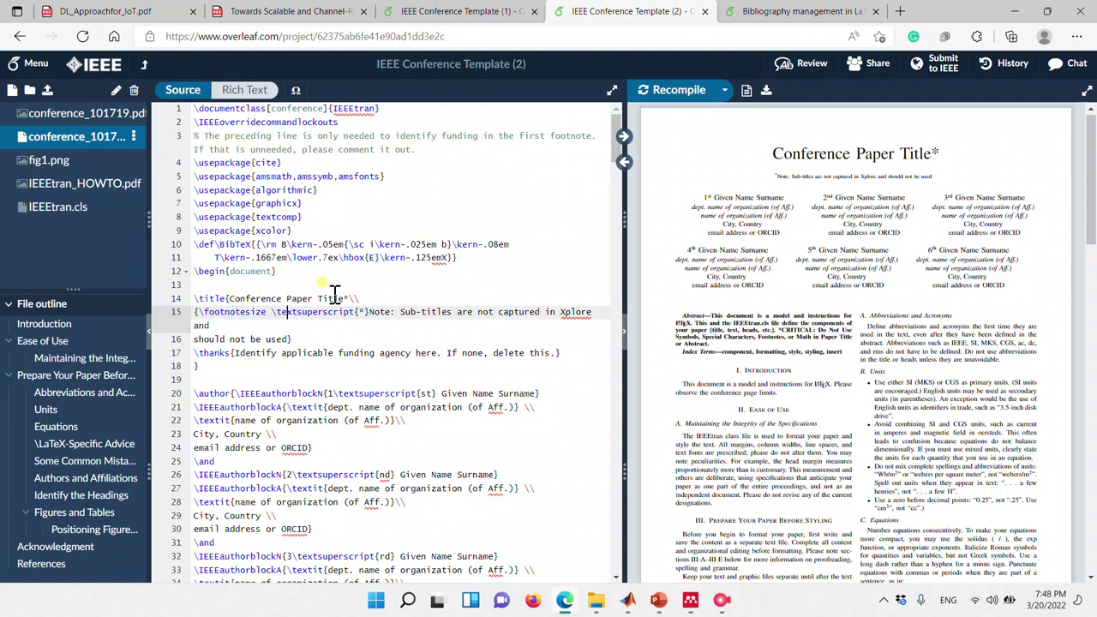
pyautogui.moveTo(344, 298); pyautogui.dragTo(229, 297)
pyautogui.press('BackSpace')
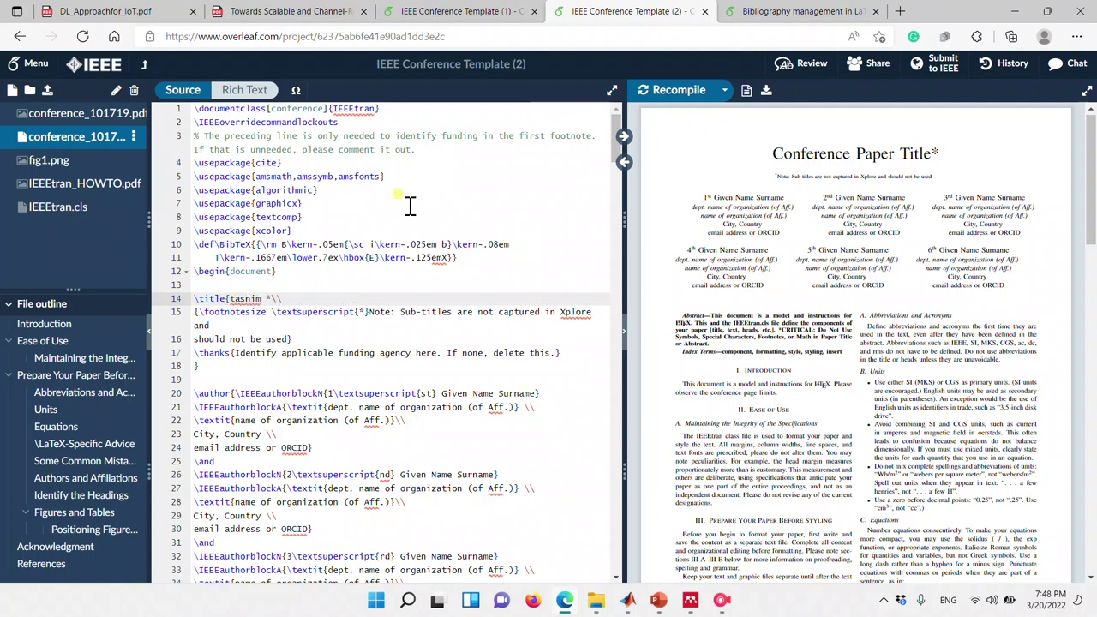
pyautogui.click(725, 92)
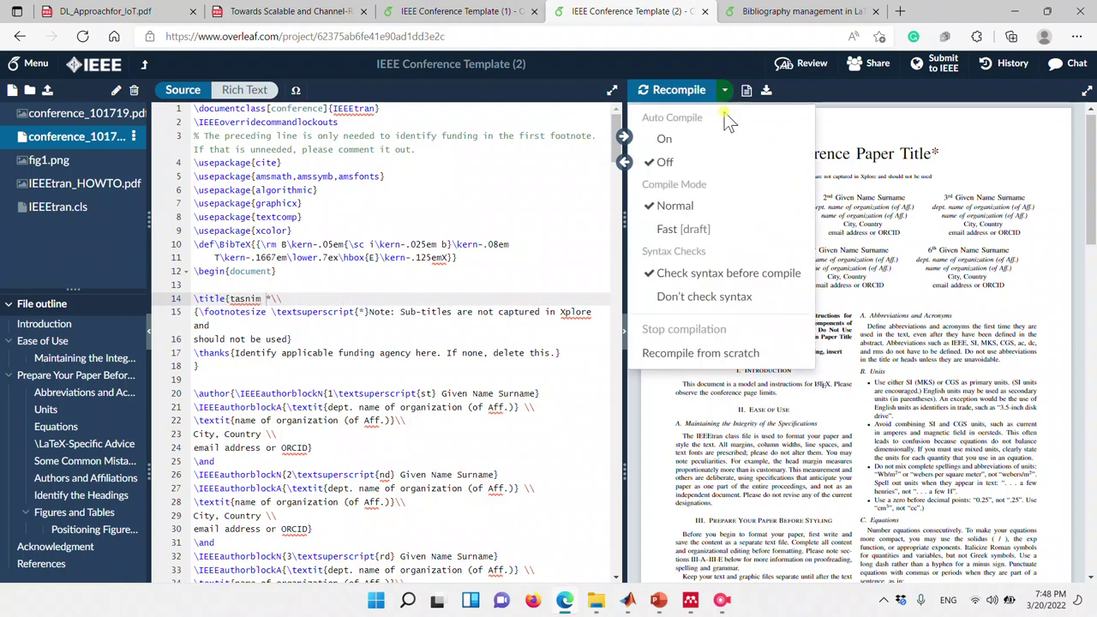
pyautogui.click(668, 140)
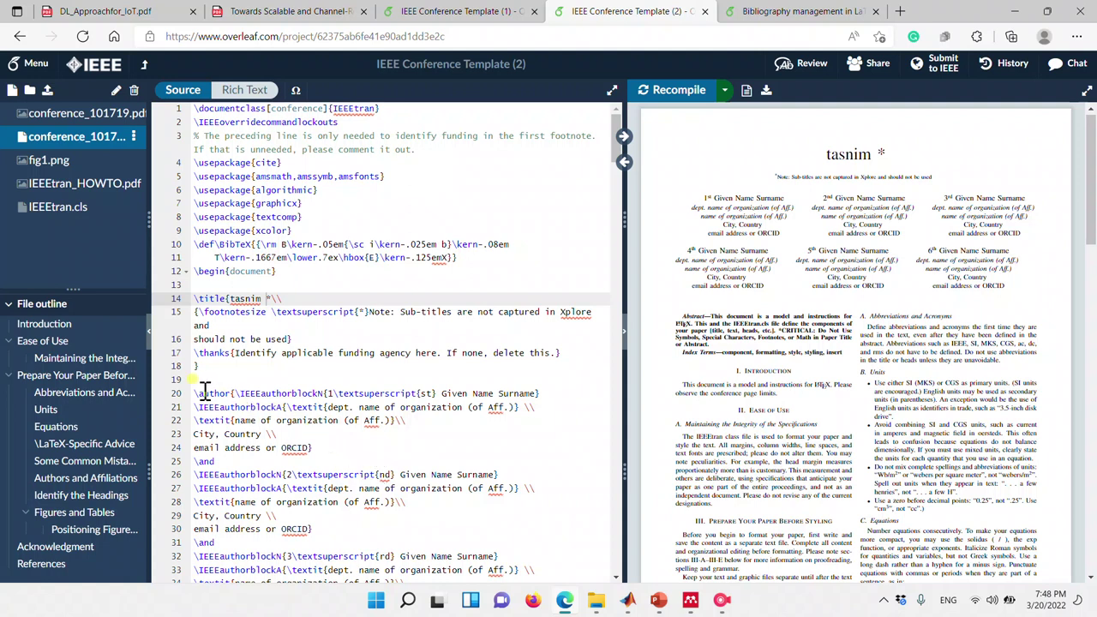
# Delete every author block after the first one in the \author command and recompile the paper.
pyautogui.scroll(-1, 243, 415)
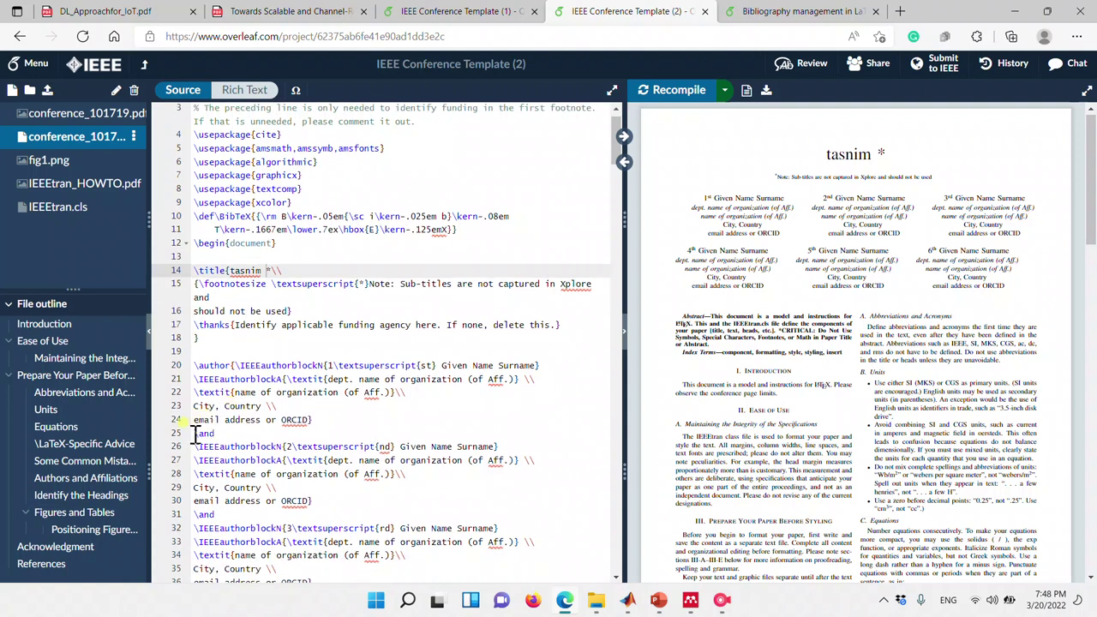
pyautogui.moveTo(192, 433); pyautogui.dragTo(320, 310)
pyautogui.press('BackSpace')
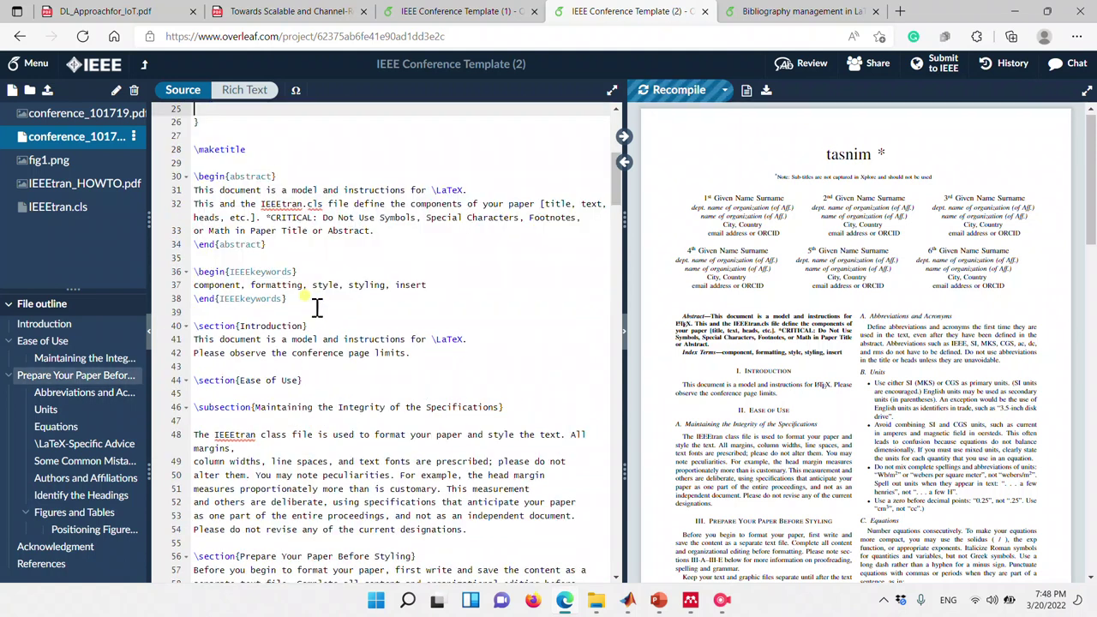
pyautogui.scroll(5, 317, 308)
pyautogui.scroll(3, 317, 309)
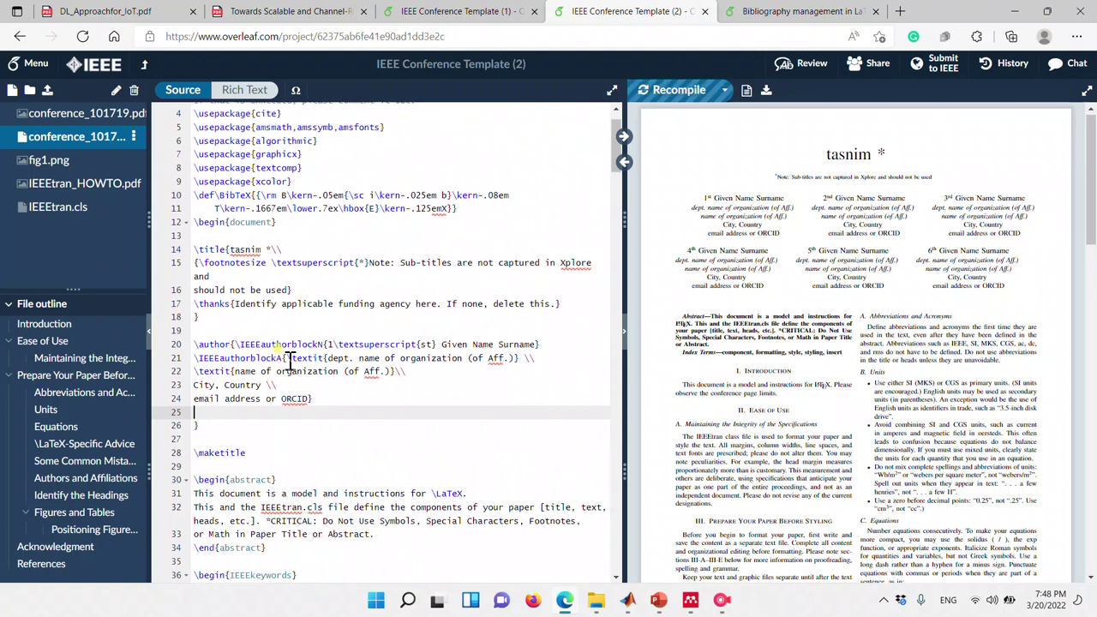
pyautogui.hotkey('ctrl', 's')
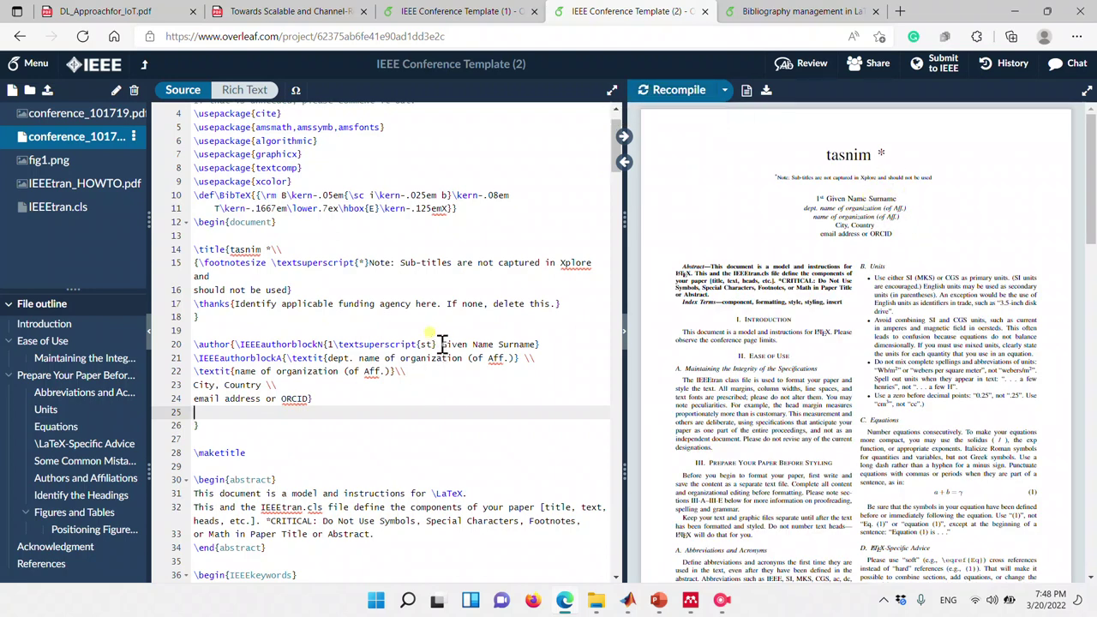
# Delete the "1\textsuperscript{st}" ordinal before "Given Name Surname" in the \author command.
pyautogui.moveTo(442, 344); pyautogui.dragTo(532, 344)
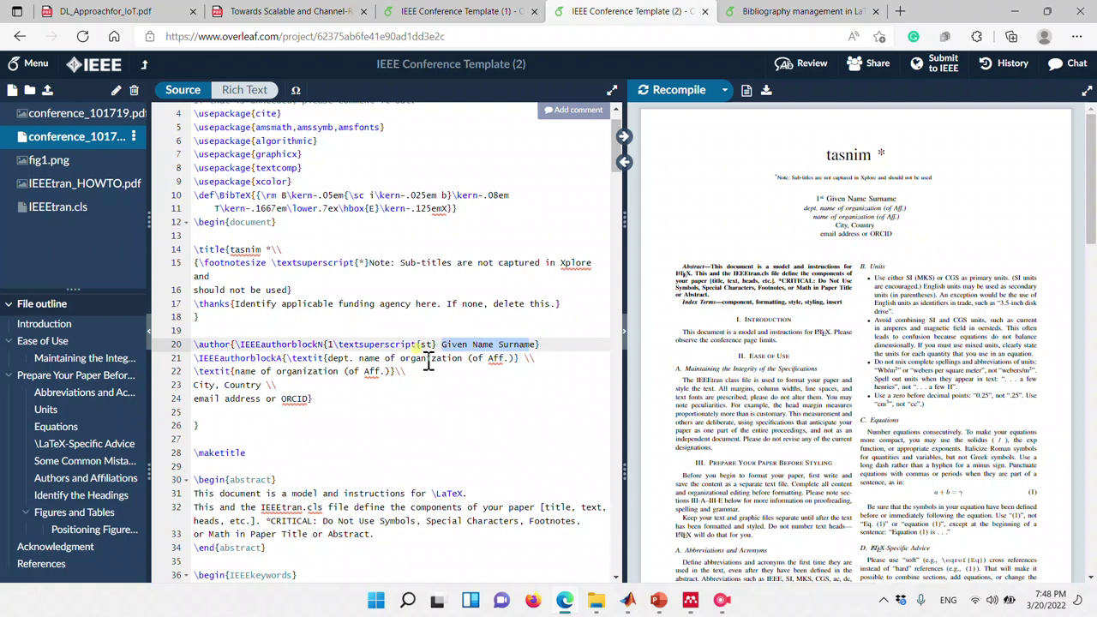
pyautogui.moveTo(437, 343); pyautogui.dragTo(333, 344)
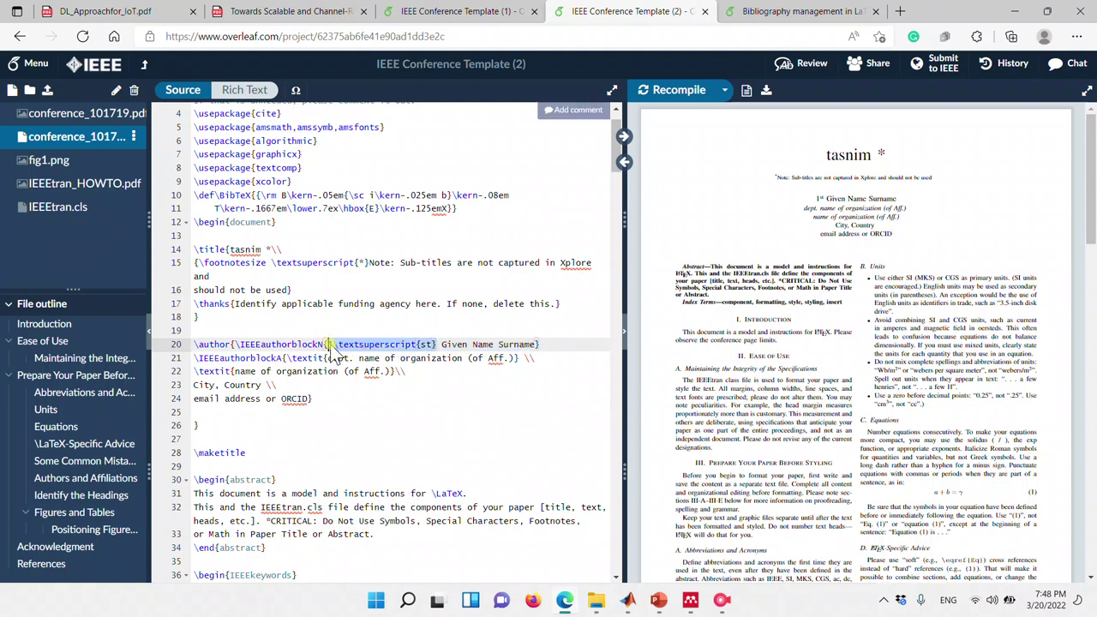
pyautogui.click(367, 371)
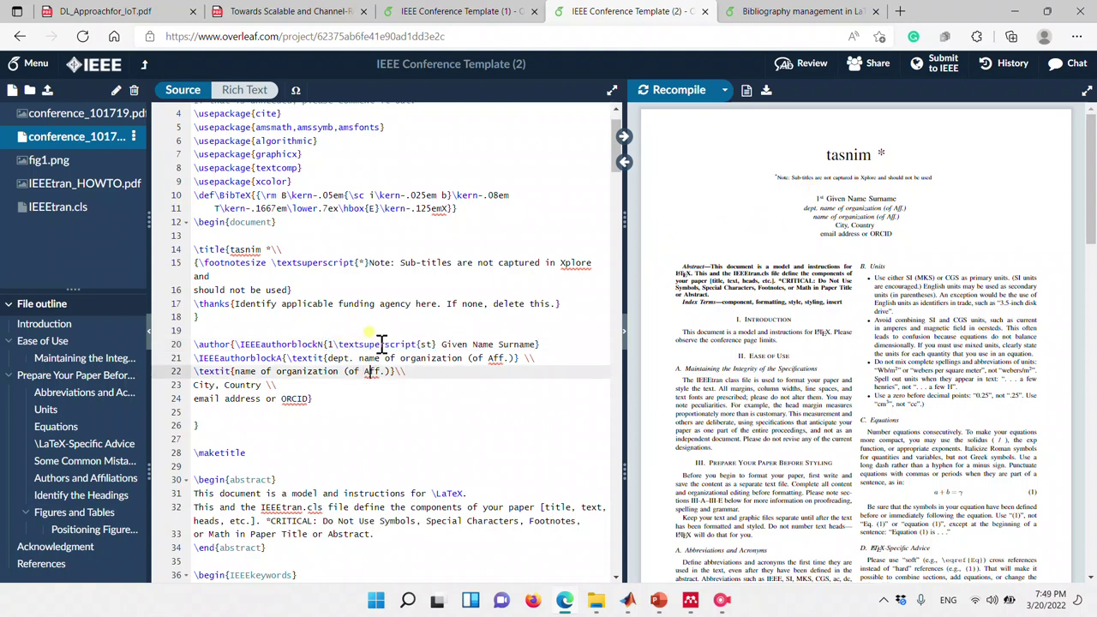
pyautogui.moveTo(437, 344); pyautogui.dragTo(335, 344)
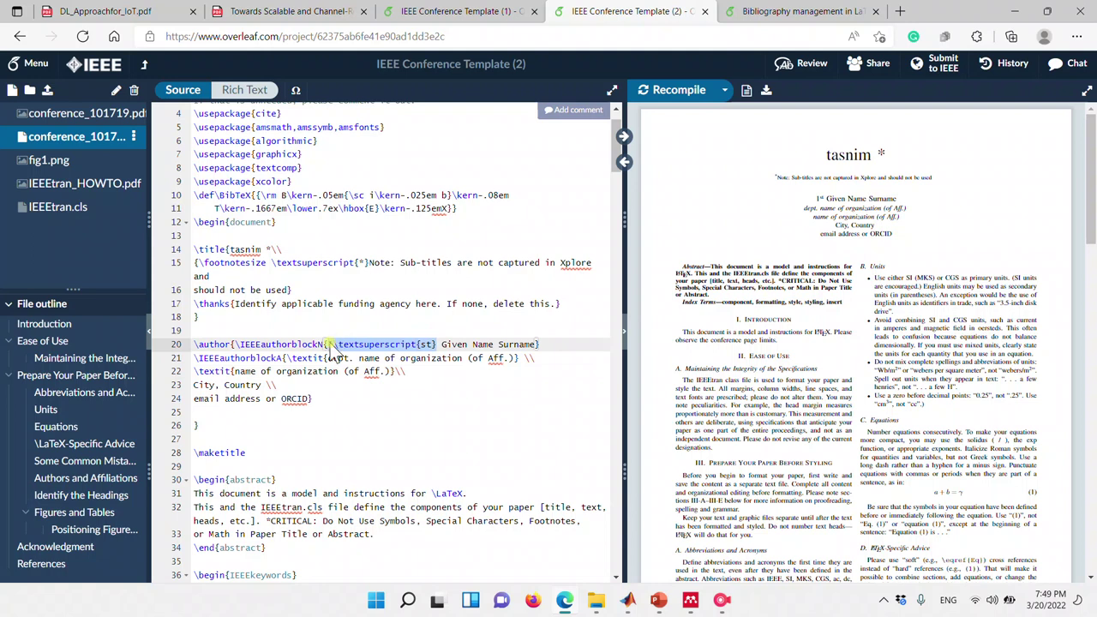
pyautogui.press('BackSpace')
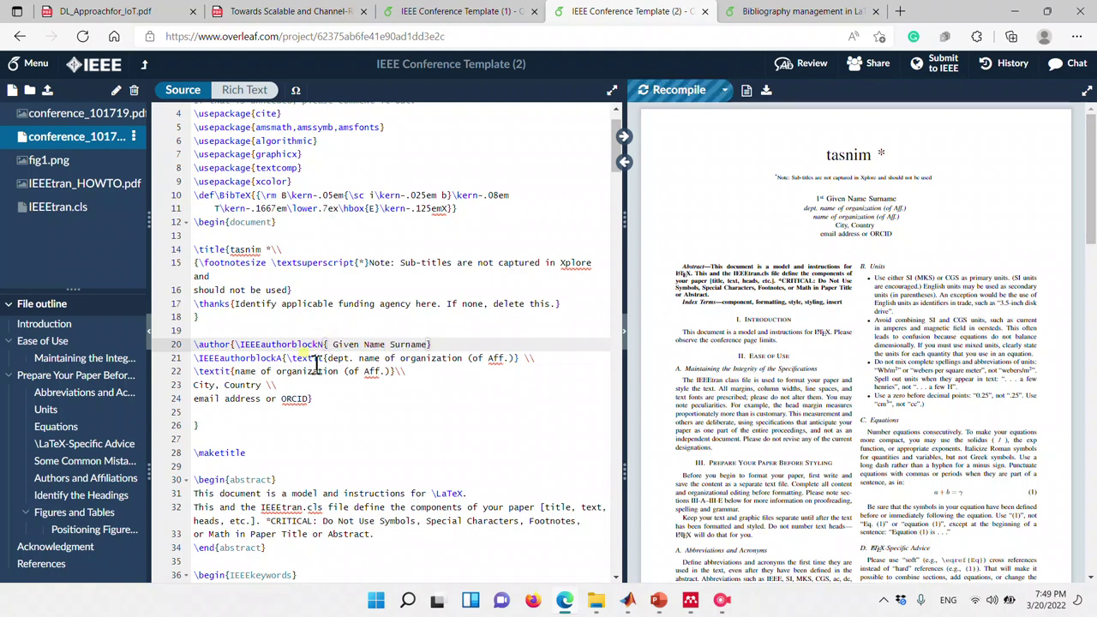
# Examine the organization line of the author block and the \bibitem entries in the bibliography at the end of the source.
pyautogui.moveTo(394, 371); pyautogui.dragTo(235, 382)
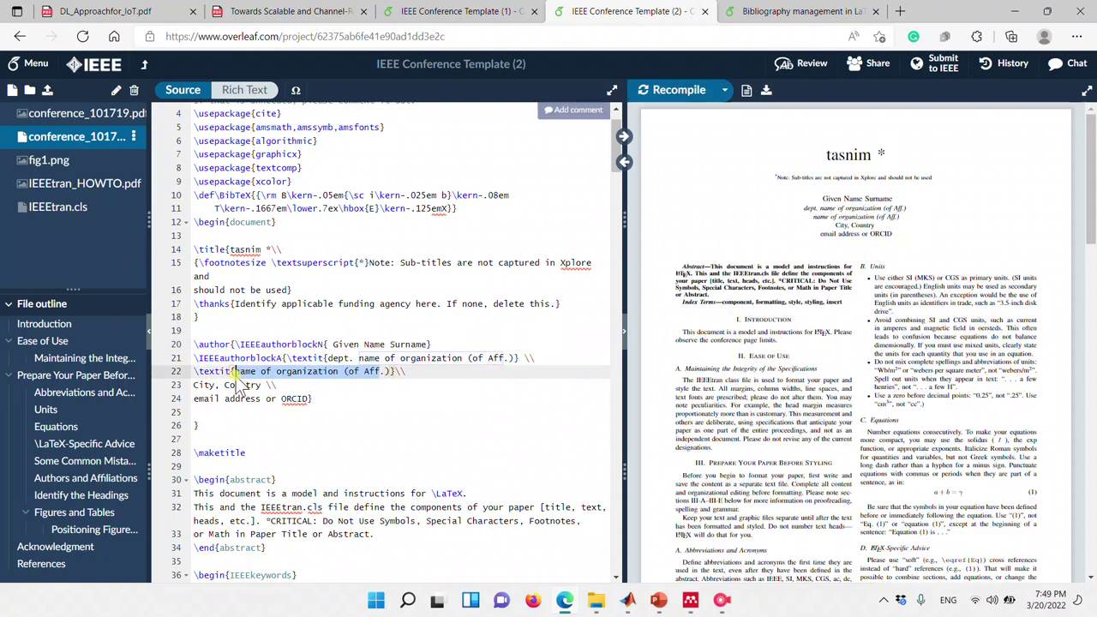
pyautogui.scroll(-15, 357, 407)
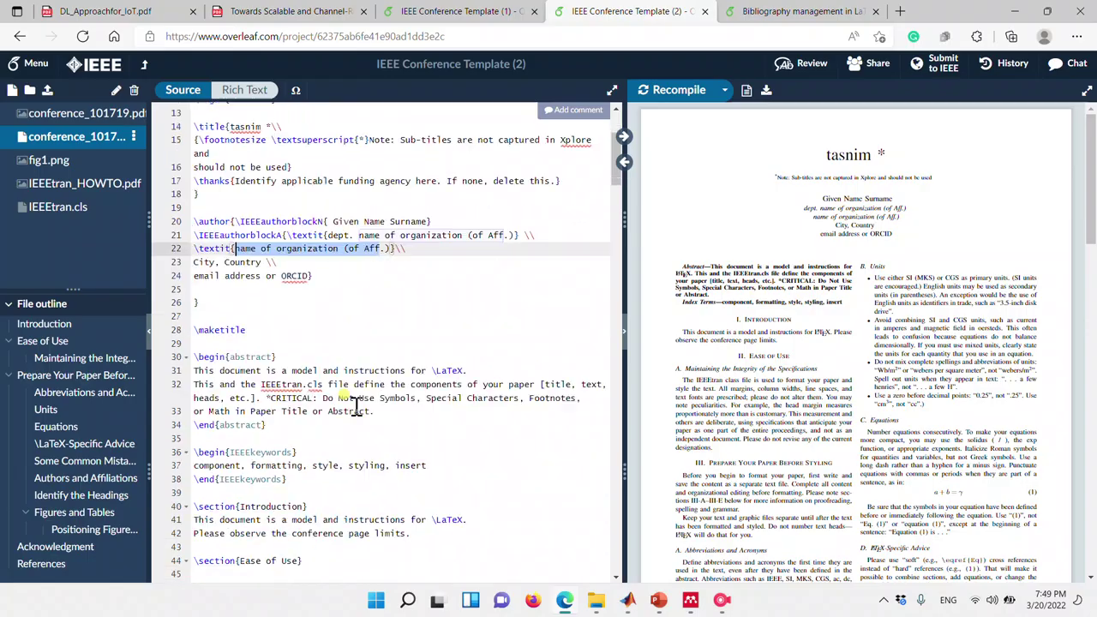
pyautogui.scroll(-20, 357, 406)
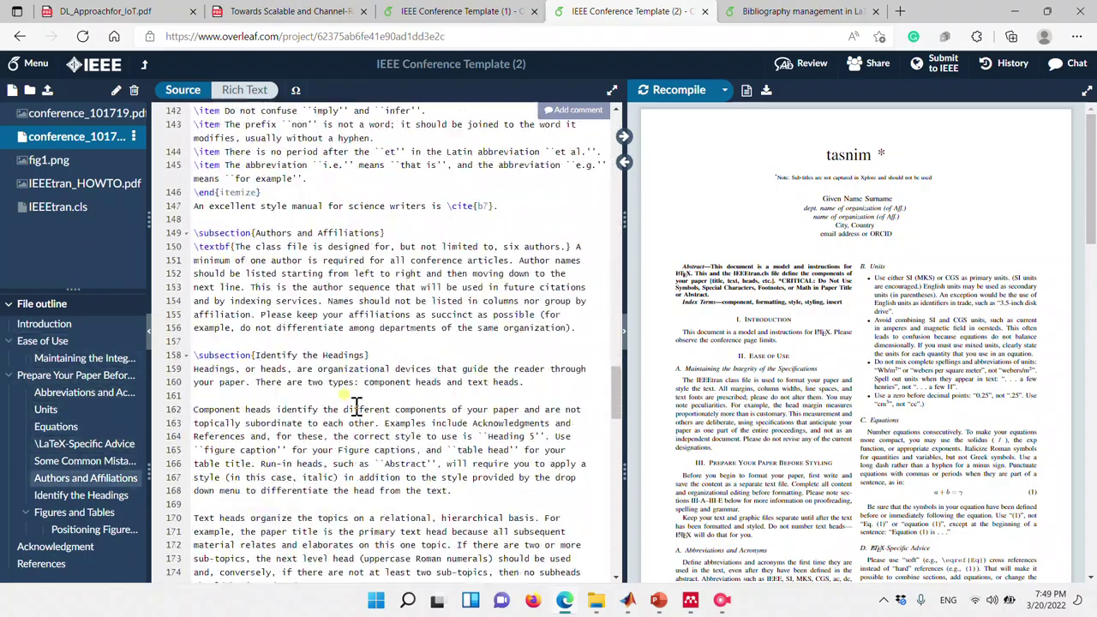
pyautogui.scroll(4, 357, 407)
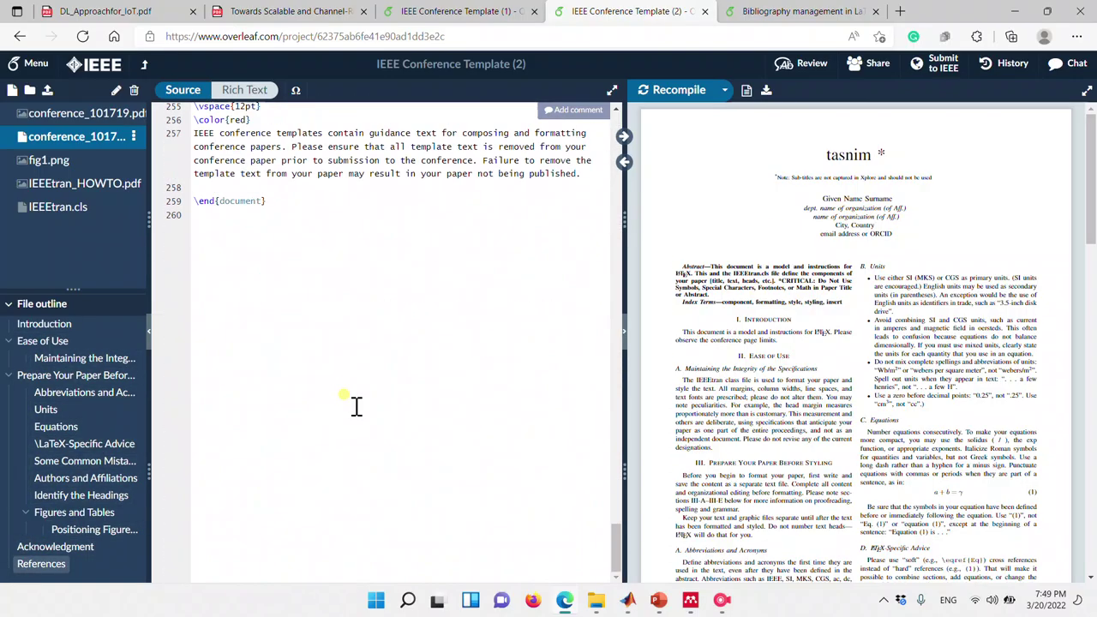
pyautogui.scroll(2, 356, 406)
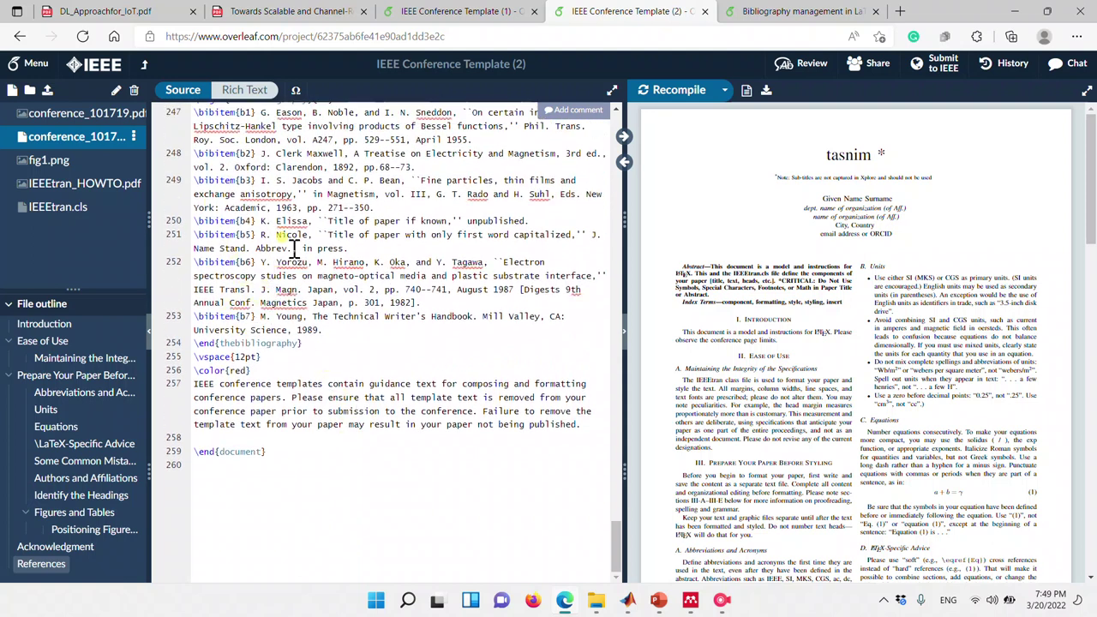
pyautogui.click(294, 248)
pyautogui.scroll(1, 294, 248)
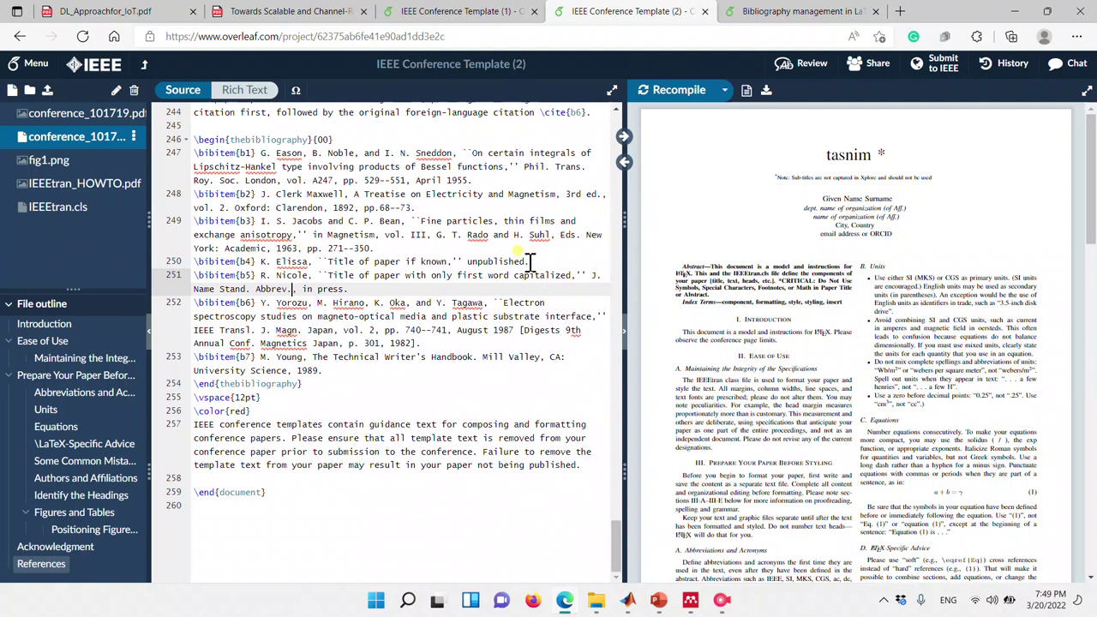
# Open Google Scholar in place of the Bibliography management page and search for "lora".
pyautogui.click(797, 11)
pyautogui.click(609, 34)
pyautogui.write('sco')
pyautogui.press('BackSpace')
pyautogui.write('hol')
pyautogui.press('Return')
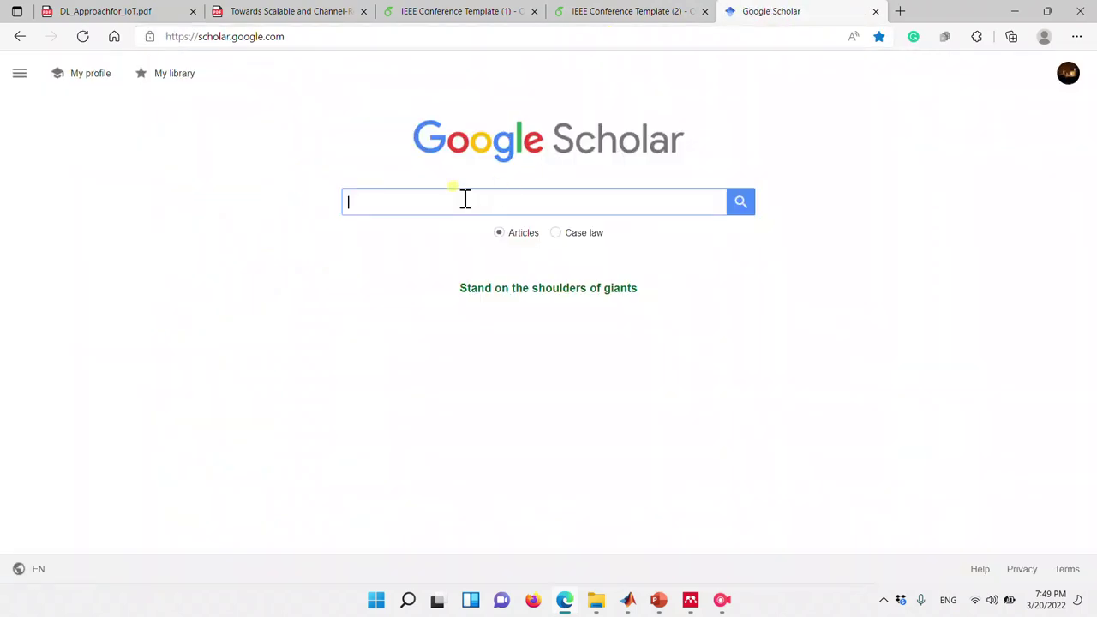
pyautogui.click(465, 199)
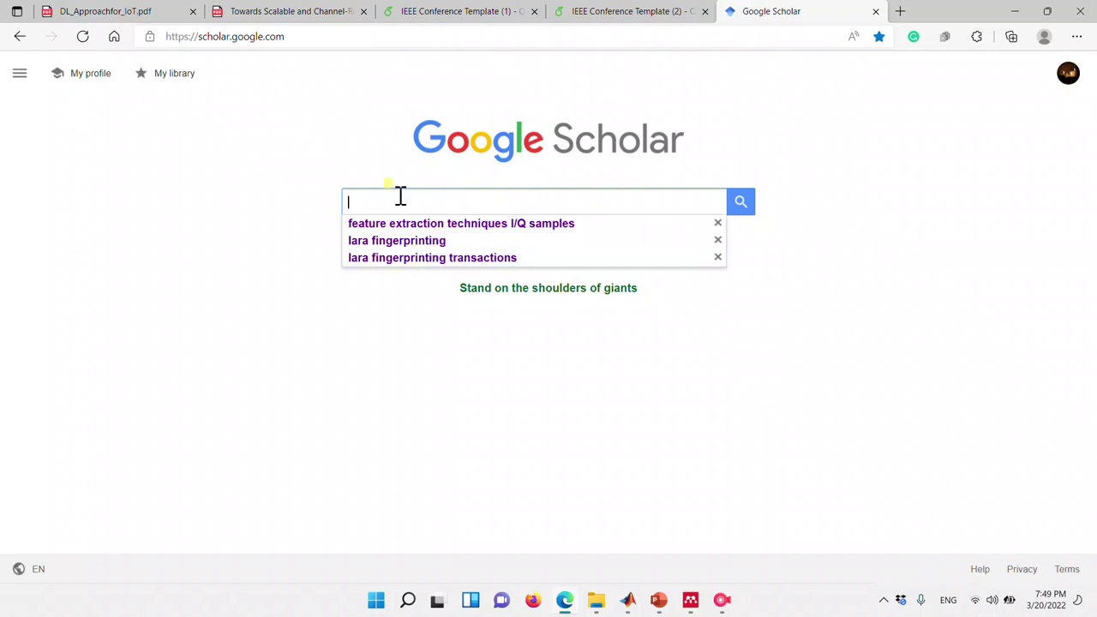
pyautogui.write('lora')
pyautogui.press('Return')
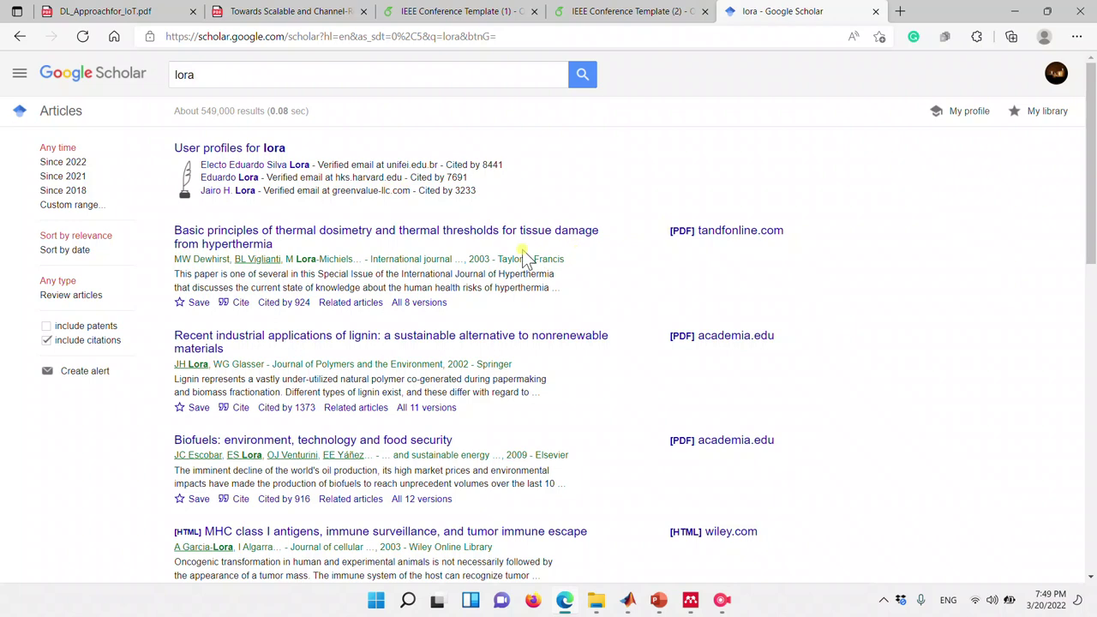
# Open the first search result, on thermal dosimetry and hyperthermia, and look through its list of citations.
pyautogui.click(411, 231)
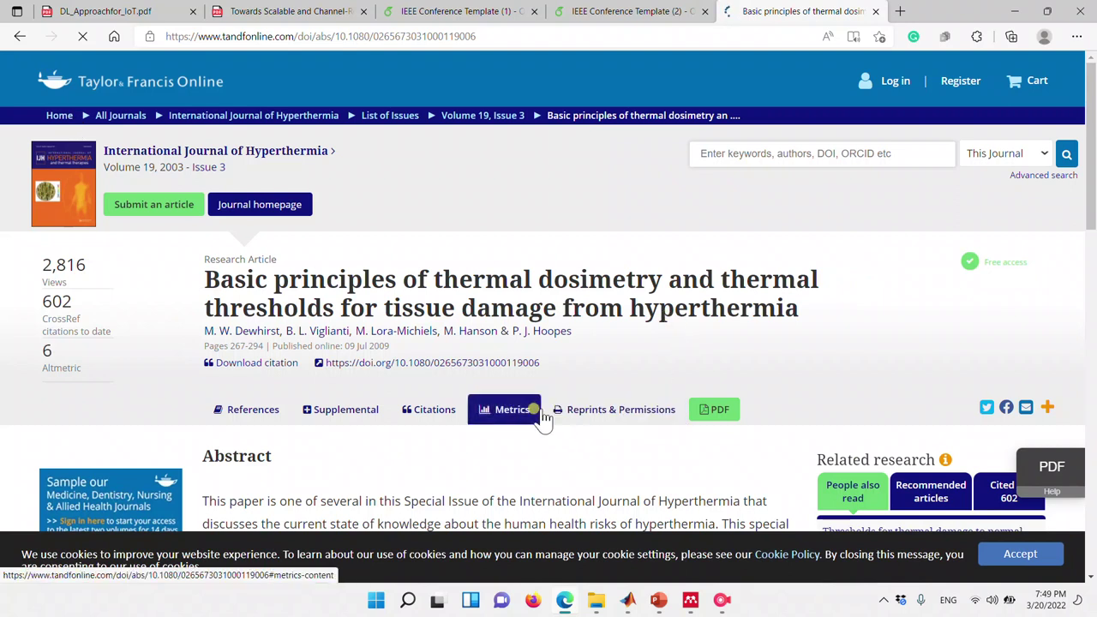
pyautogui.click(405, 420)
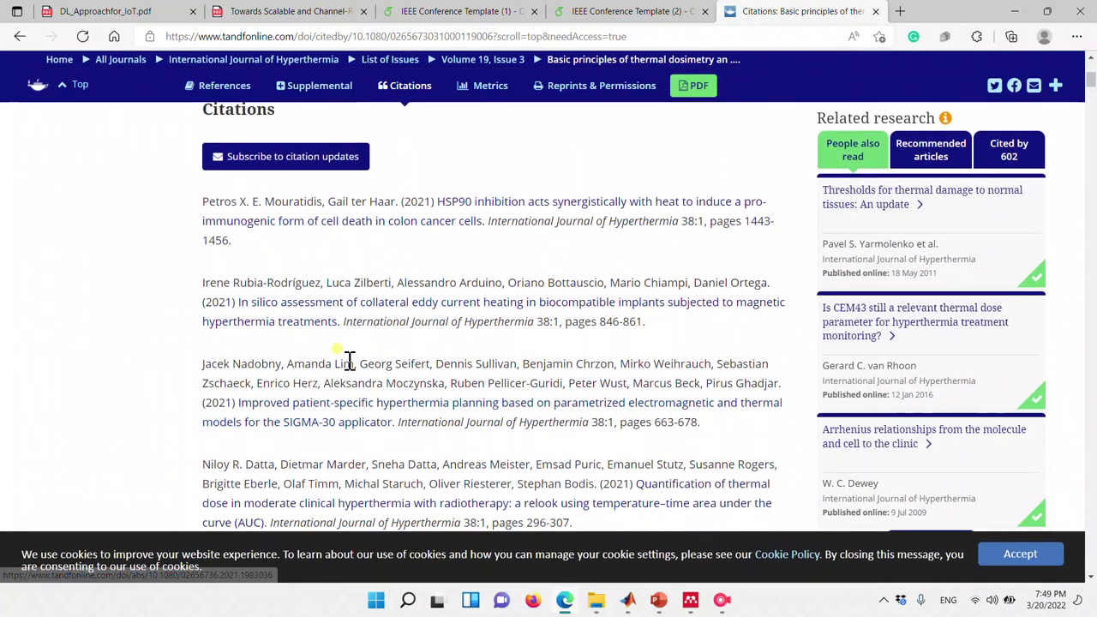
pyautogui.scroll(-2, 343, 287)
pyautogui.scroll(-2, 340, 280)
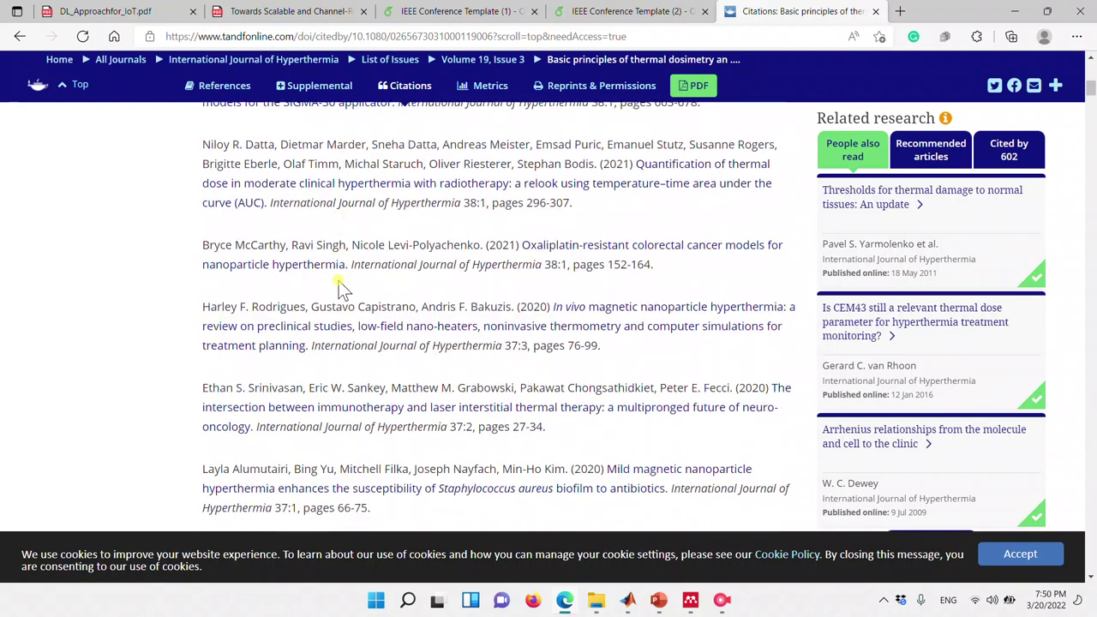
pyautogui.scroll(7, 340, 281)
pyautogui.scroll(1, 339, 280)
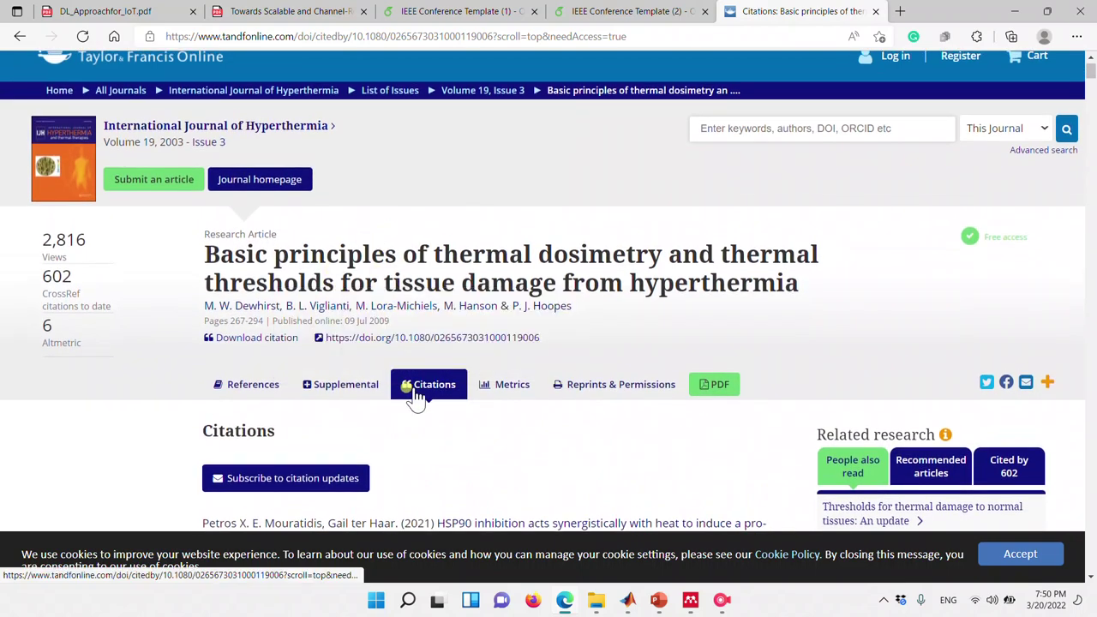
# View the paper's reference list and its citation download formats, and close the page.
pyautogui.click(248, 382)
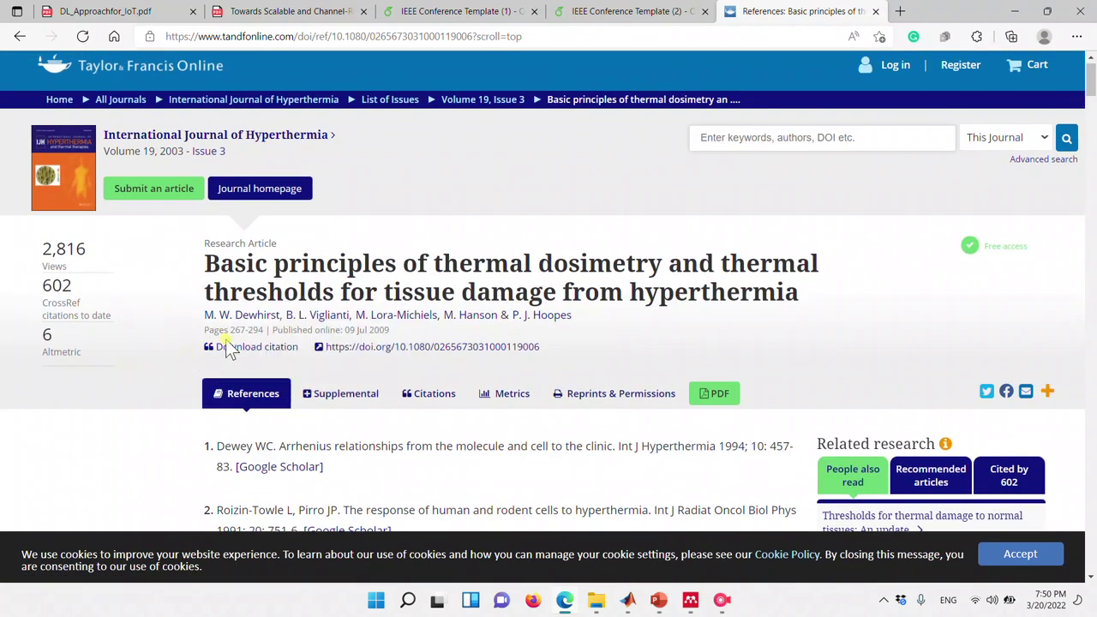
pyautogui.click(227, 347)
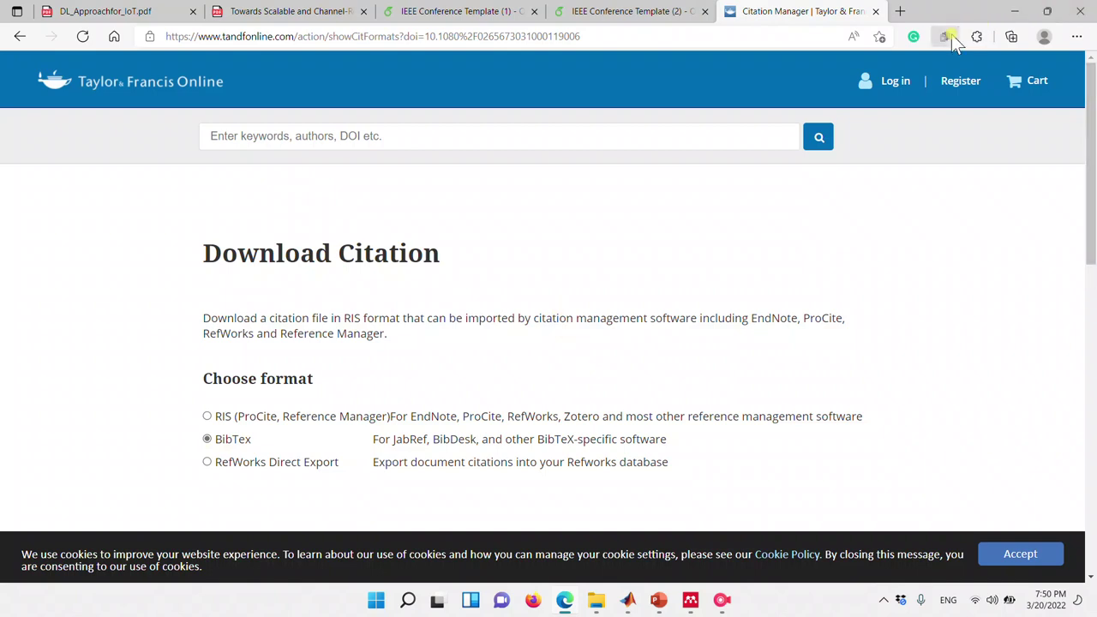
pyautogui.click(876, 12)
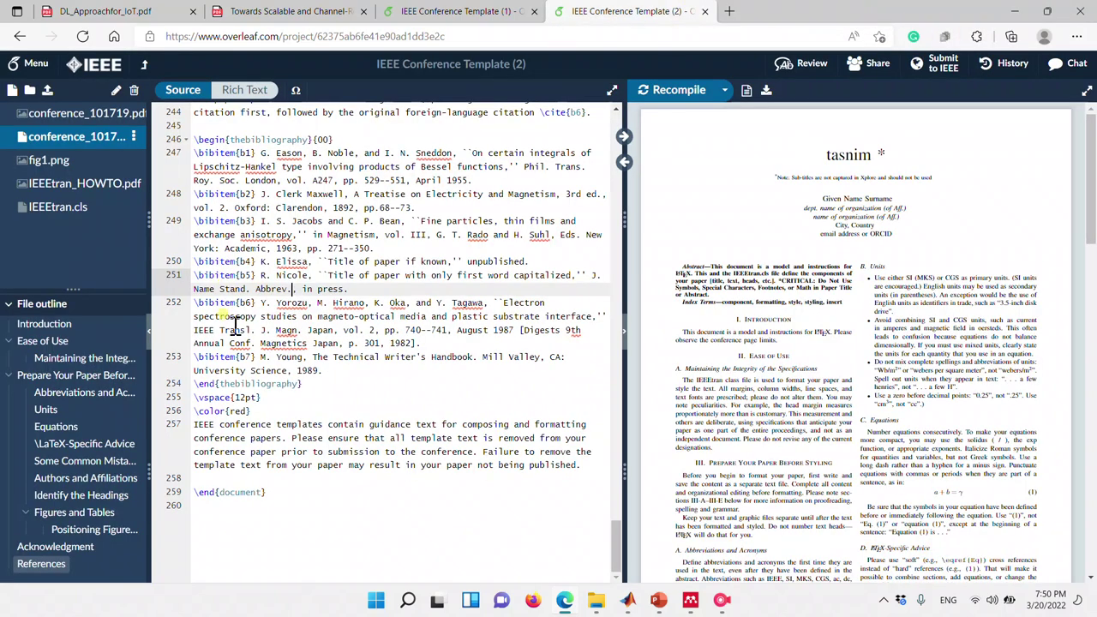
# Review the \cite commands in the References section and switch to Mendeley Reference Manager to view the library before returning to Overleaf.
pyautogui.scroll(5, 236, 330)
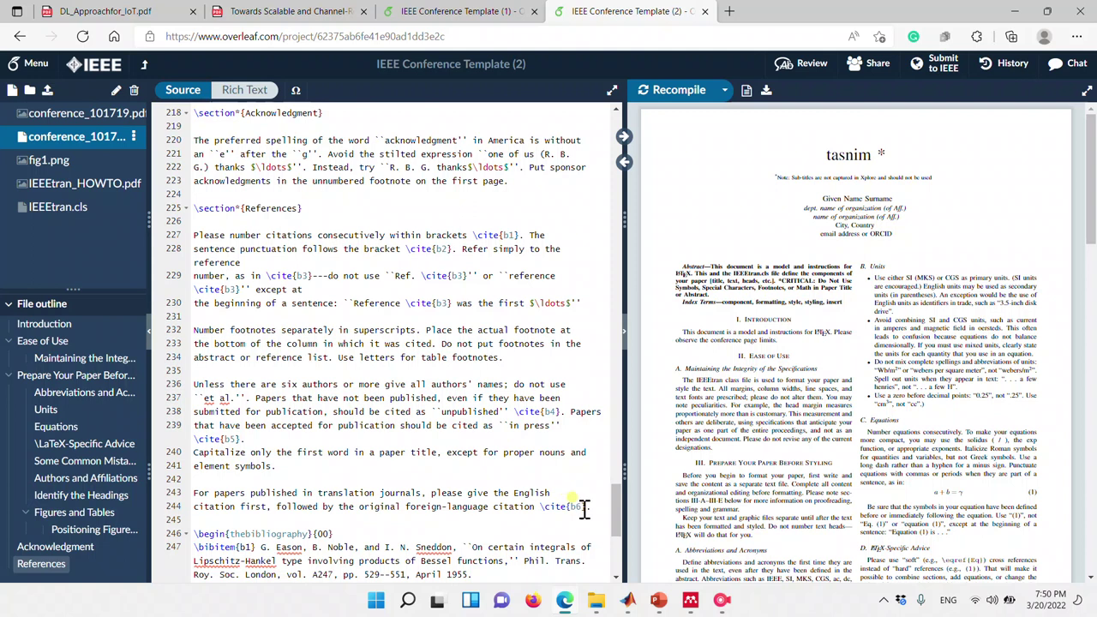
pyautogui.click(691, 600)
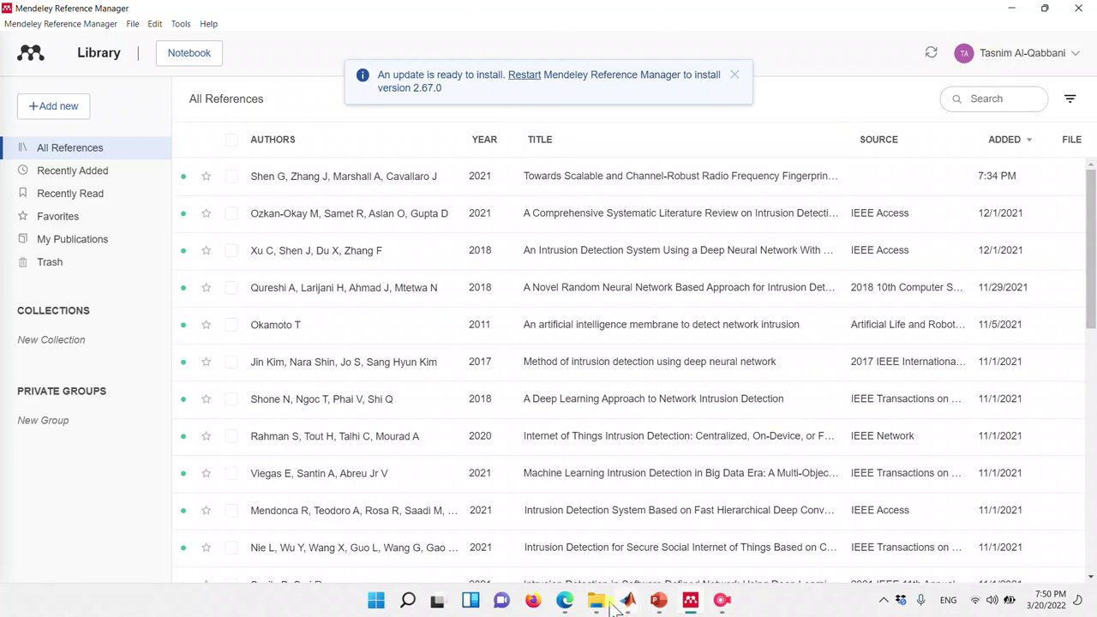
pyautogui.click(565, 602)
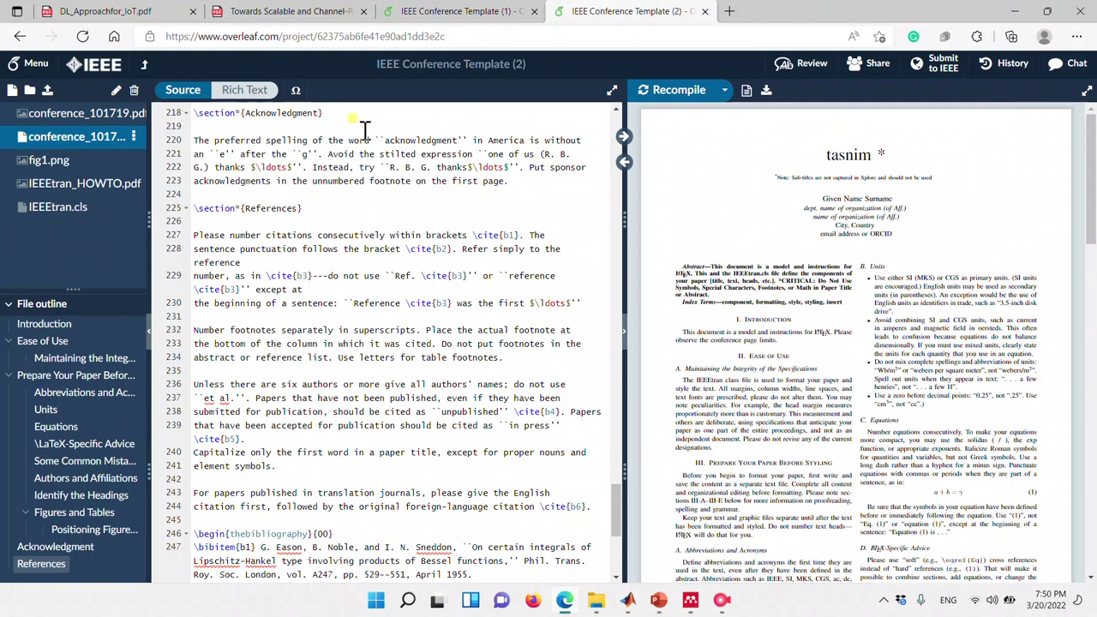
# Close the IEEE Conference Template (2) project and, in Template (1), delete everything between the References heading and \end{document}.
pyautogui.click(708, 11)
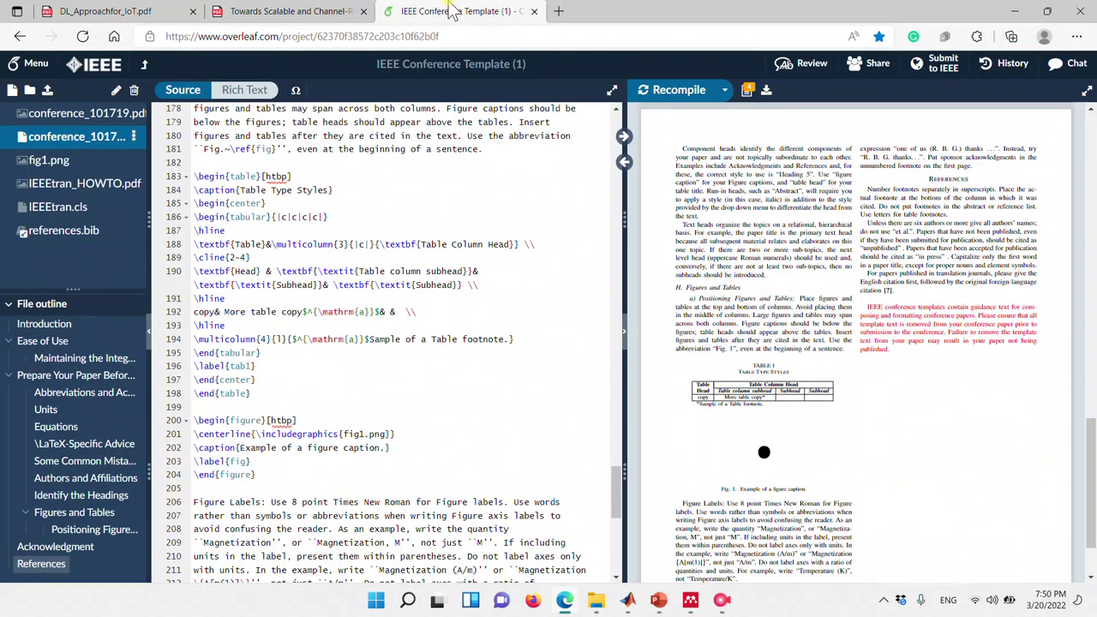
pyautogui.scroll(1, 437, 334)
pyautogui.scroll(-2, 442, 337)
pyautogui.scroll(-3, 443, 339)
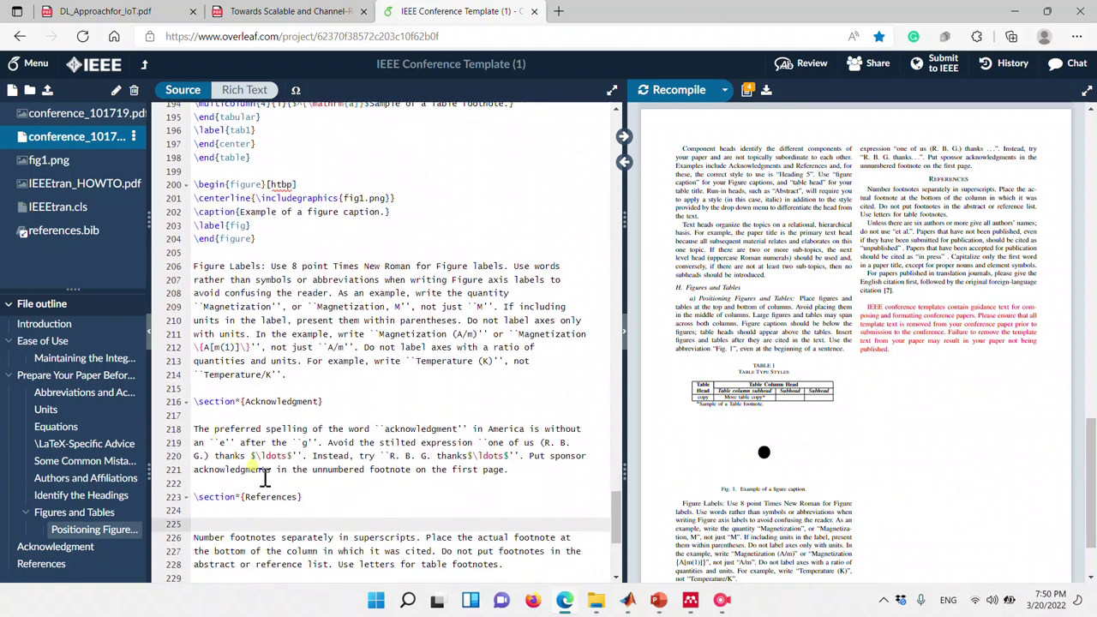
pyautogui.scroll(-3, 265, 480)
pyautogui.moveTo(204, 390); pyautogui.dragTo(228, 549)
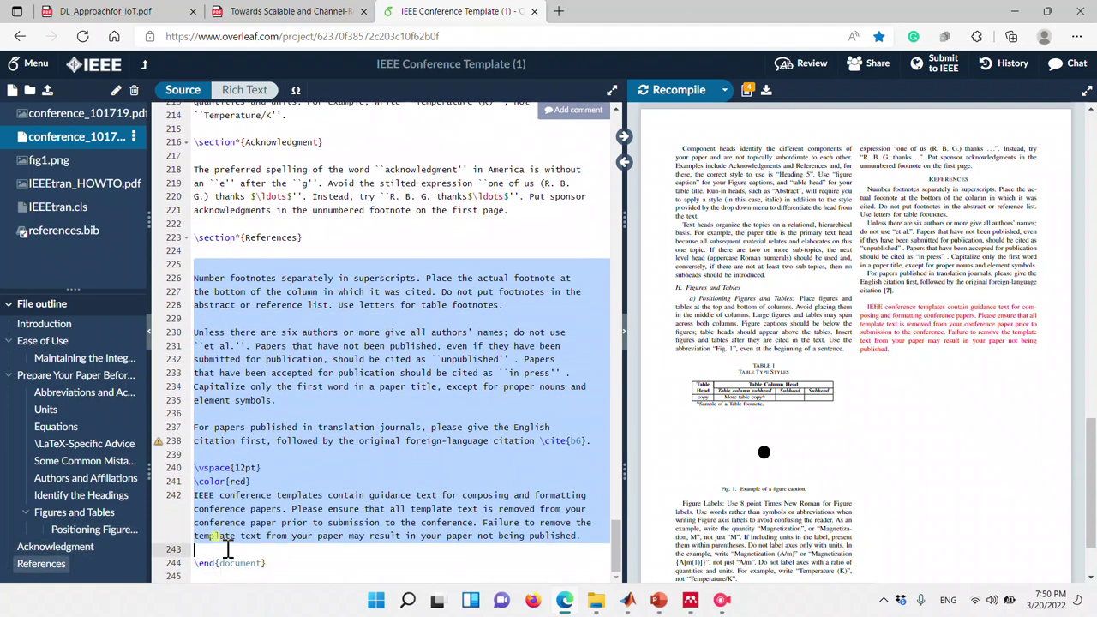
pyautogui.press('BackSpace')
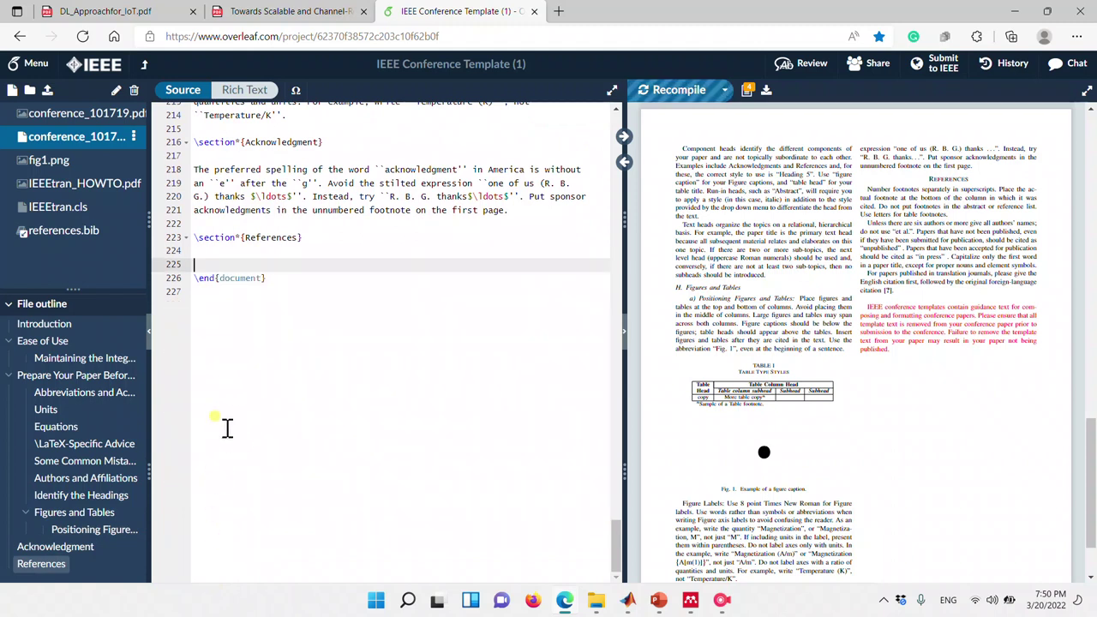
pyautogui.doubleClick(203, 279)
pyautogui.click(203, 278)
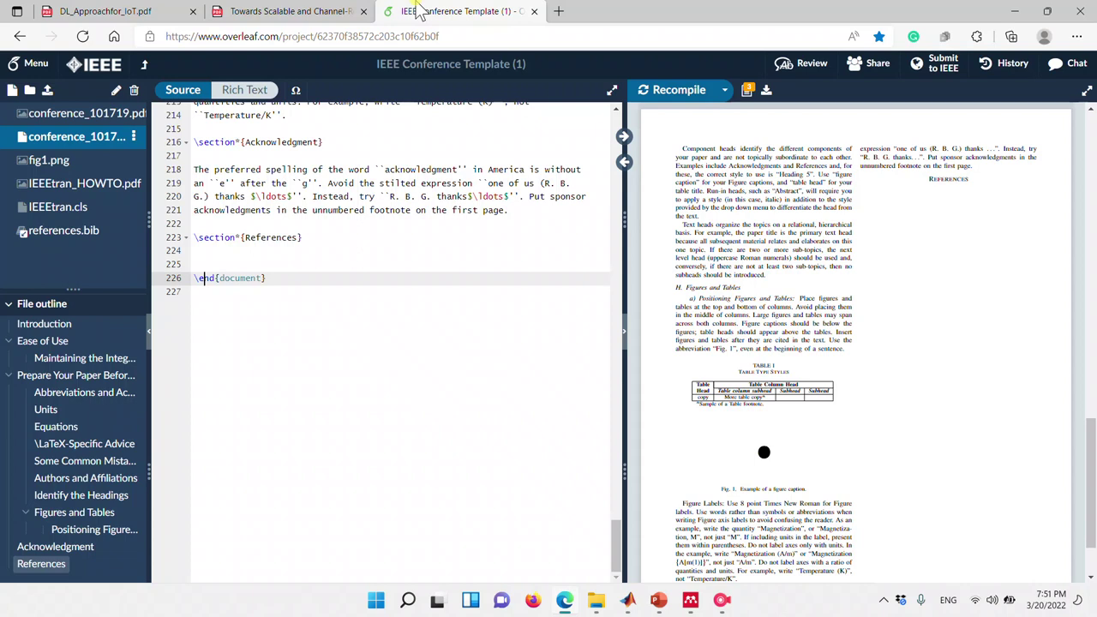
pyautogui.click(306, 12)
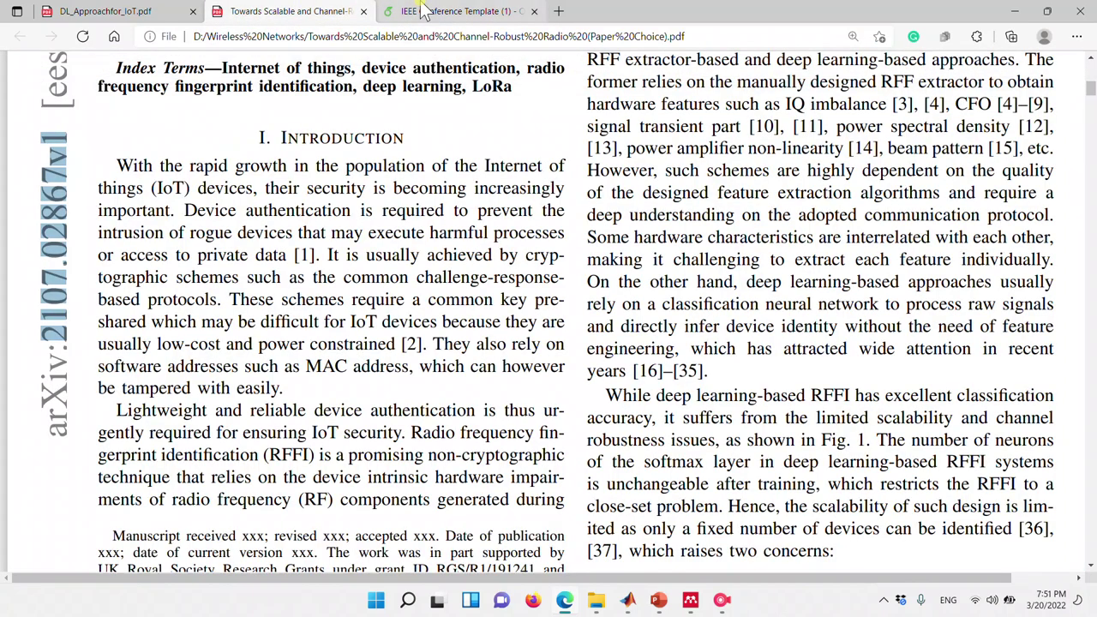
pyautogui.click(429, 11)
pyautogui.click(227, 262)
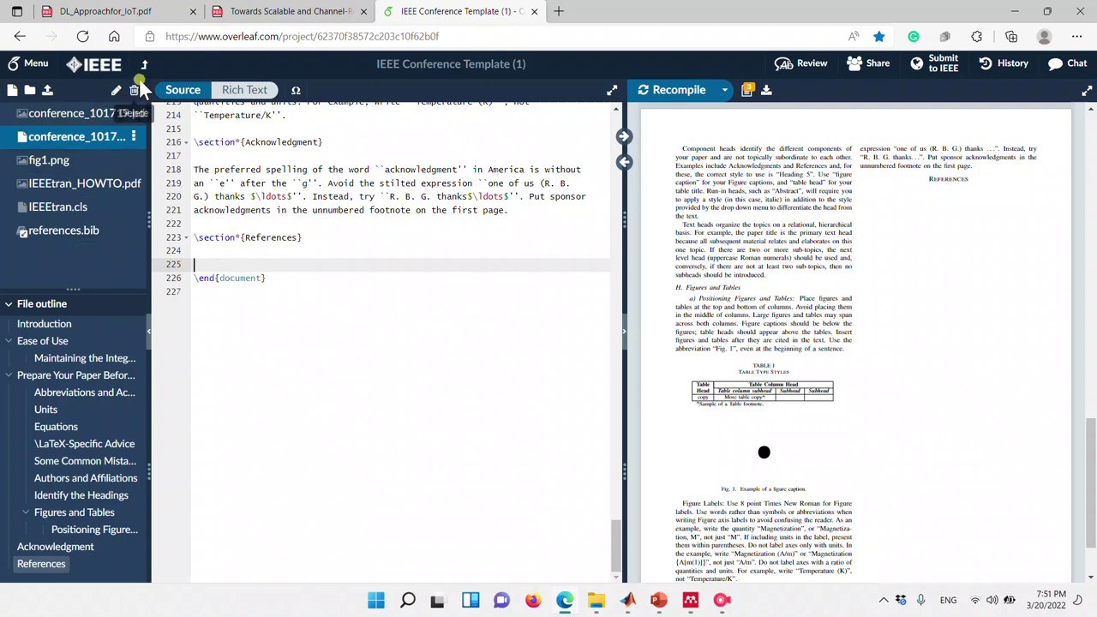
# Try to import a BibTeX file named references.bib from the Mendeley account into the project, and dismiss the import.
pyautogui.click(49, 91)
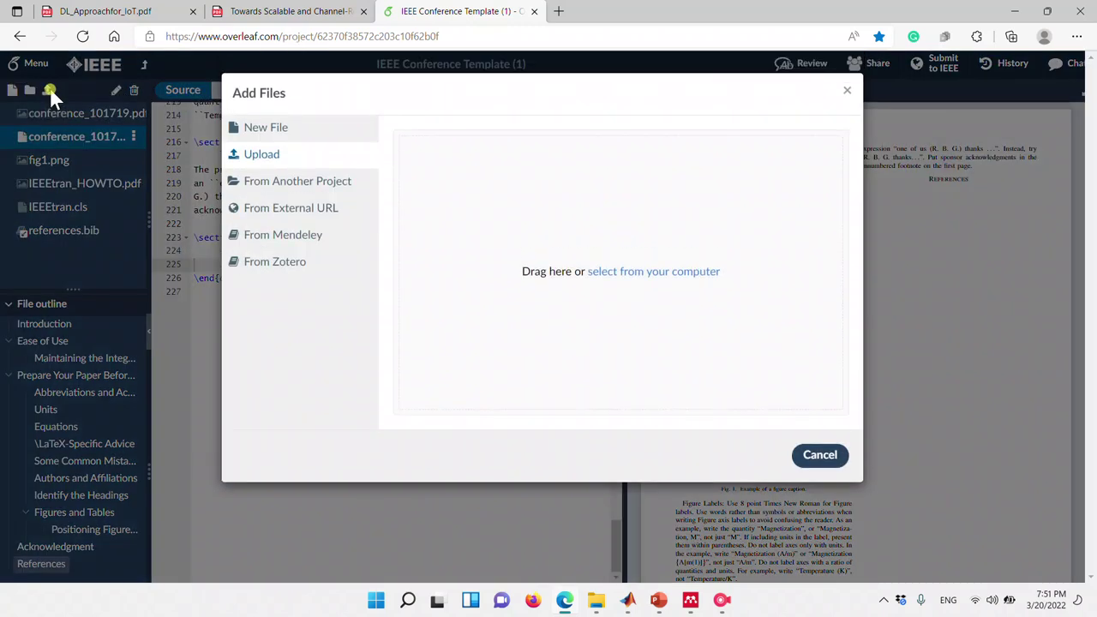
pyautogui.click(267, 237)
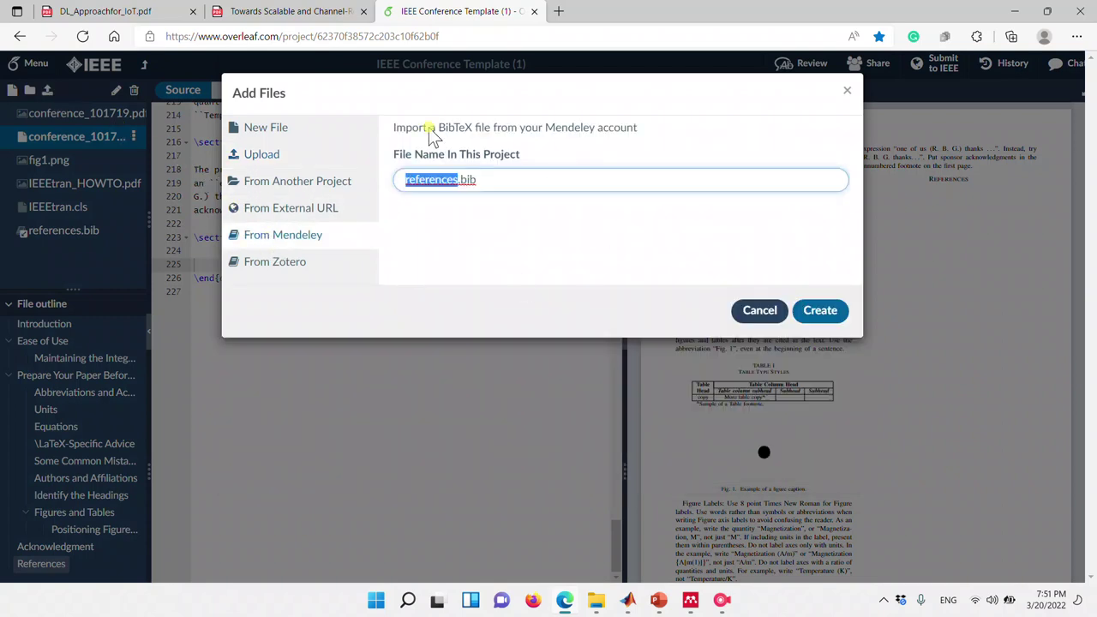
pyautogui.click(823, 311)
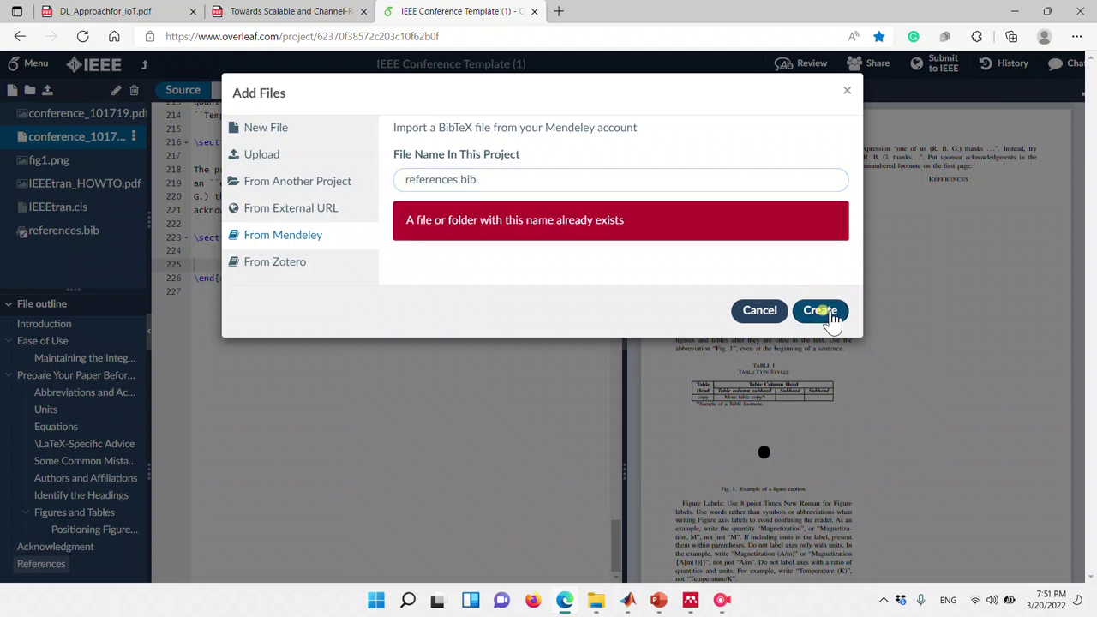
pyautogui.click(758, 310)
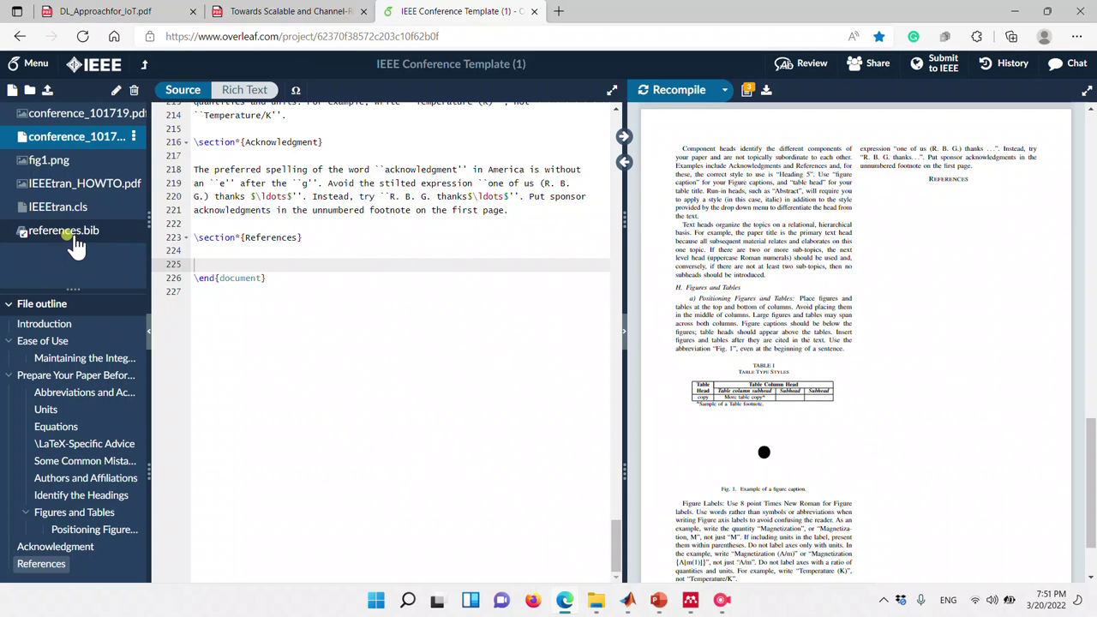
# Open references.bib in the project, and switch to Mendeley Reference Manager to open the form for adding an entry manually.
pyautogui.click(76, 241)
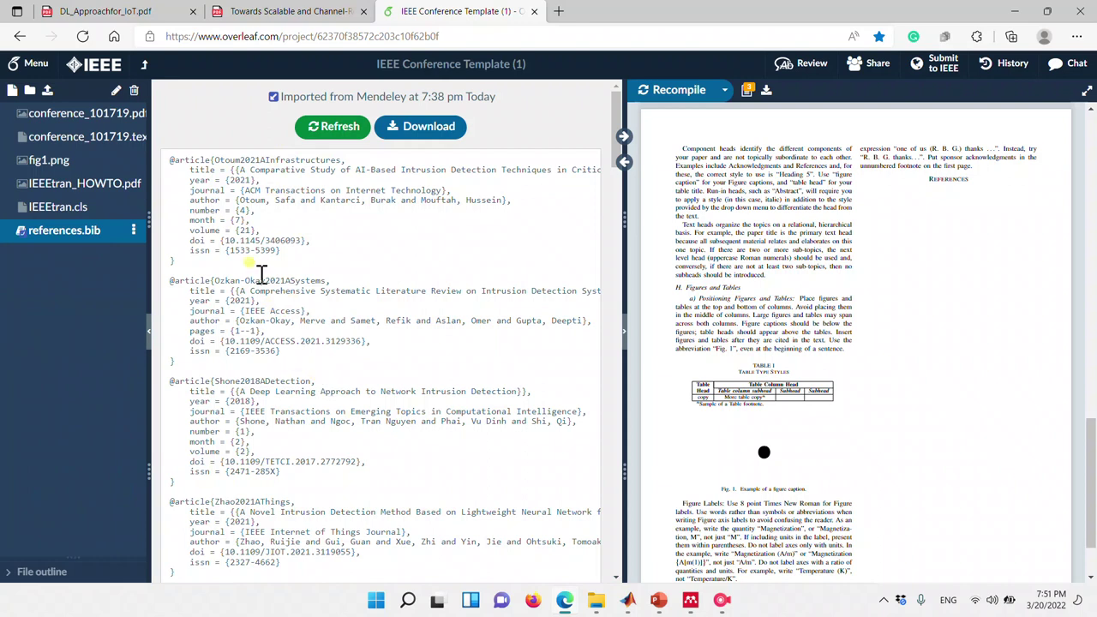
pyautogui.click(690, 599)
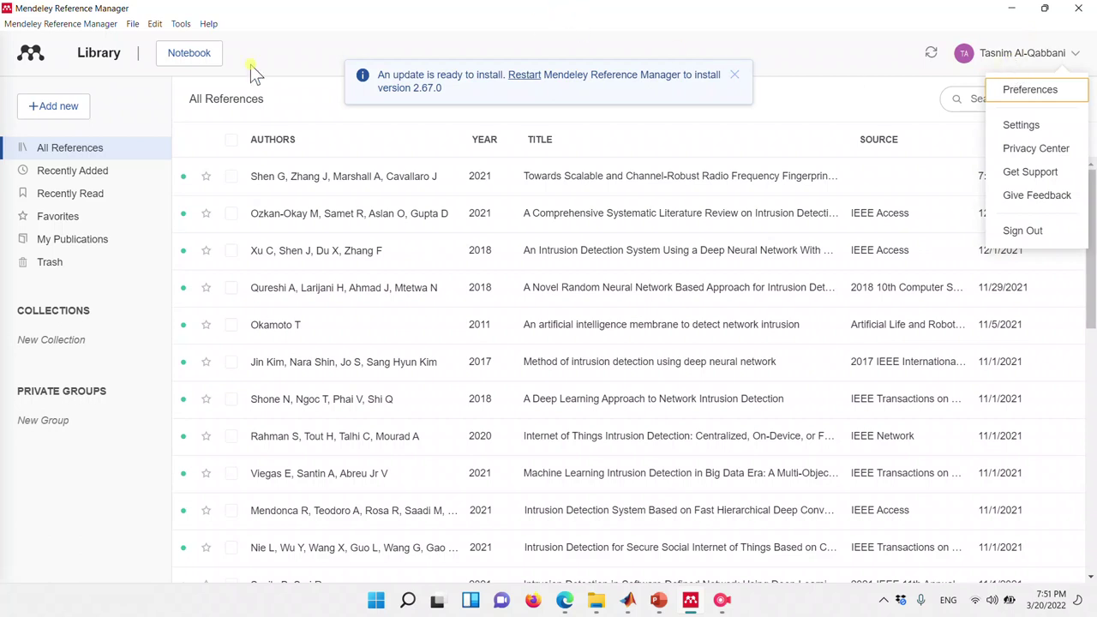
pyautogui.click(130, 26)
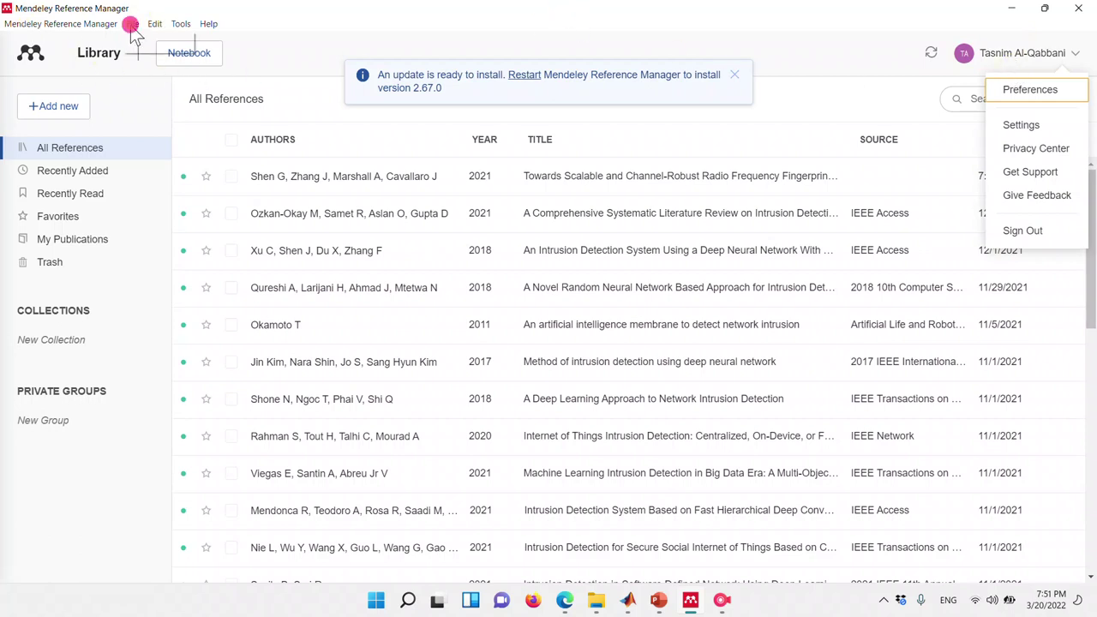
pyautogui.click(68, 108)
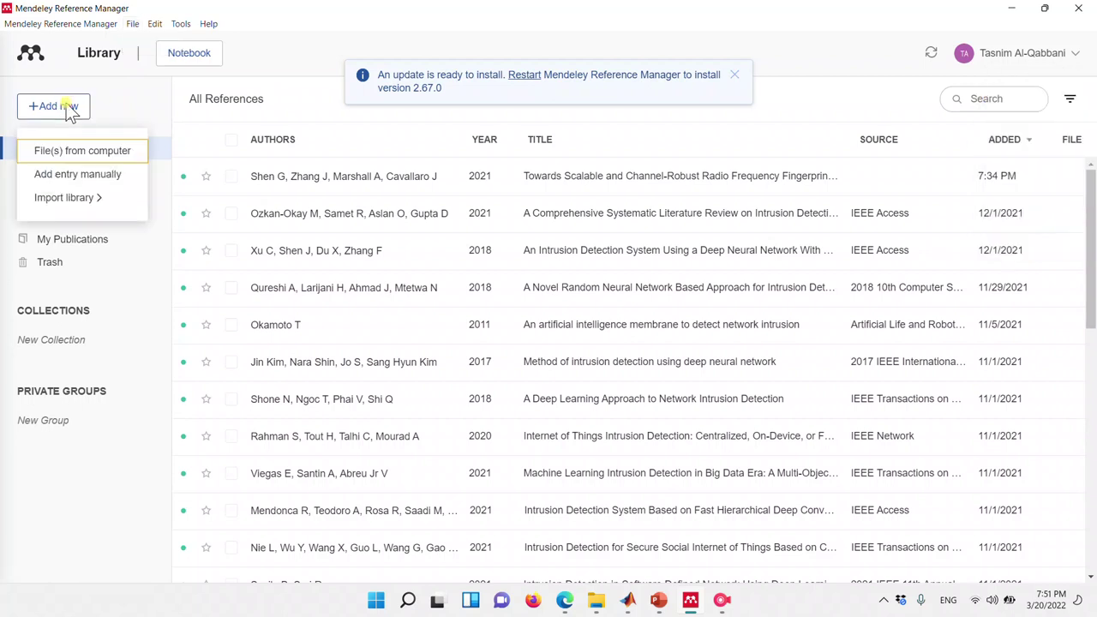
pyautogui.click(93, 183)
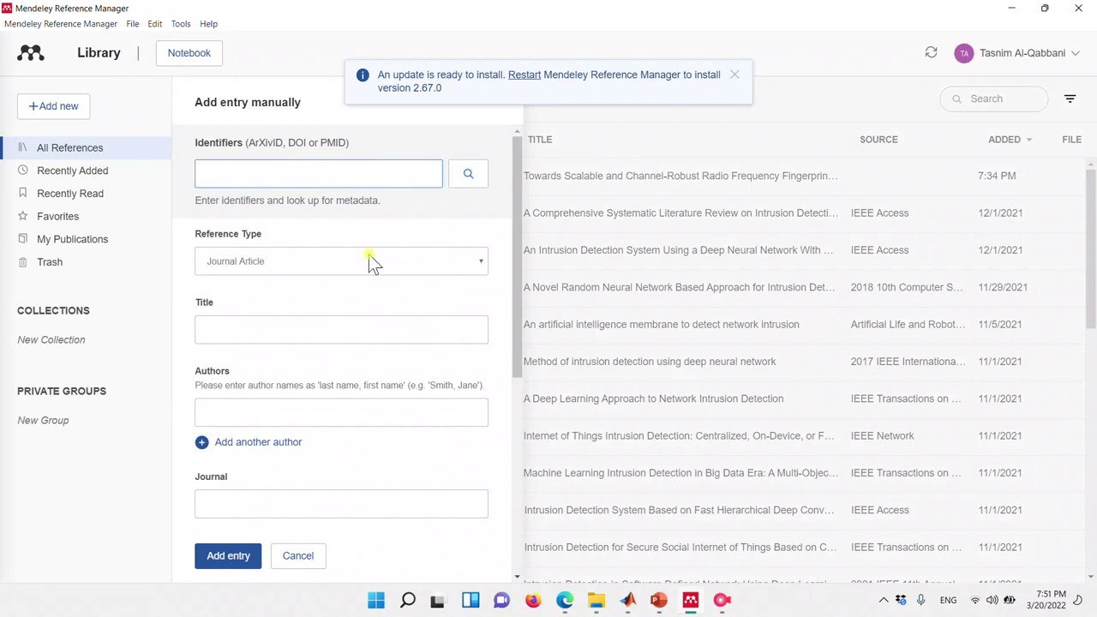
# Switch to the browser, open Google Scholar in a new tab and search for "authentication for network".
pyautogui.click(565, 600)
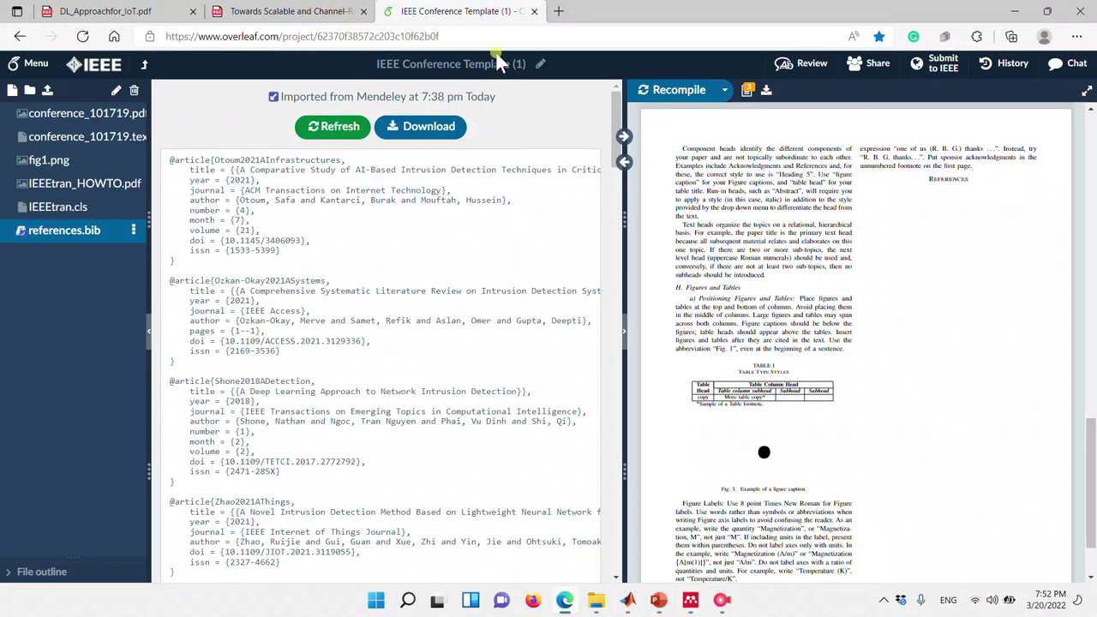
pyautogui.click(558, 11)
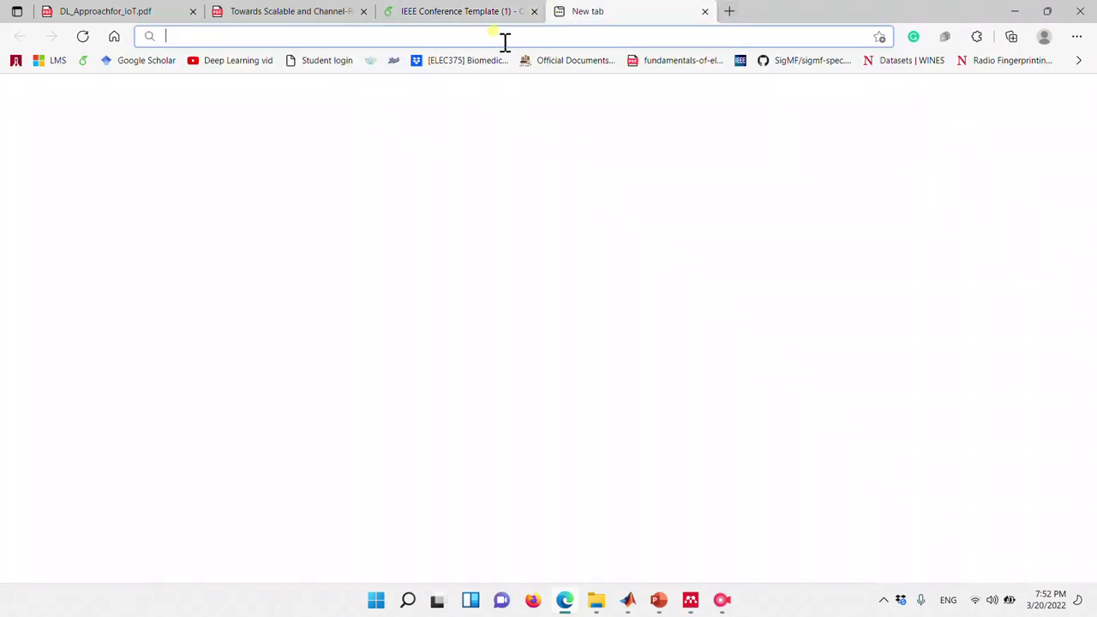
pyautogui.write('sc')
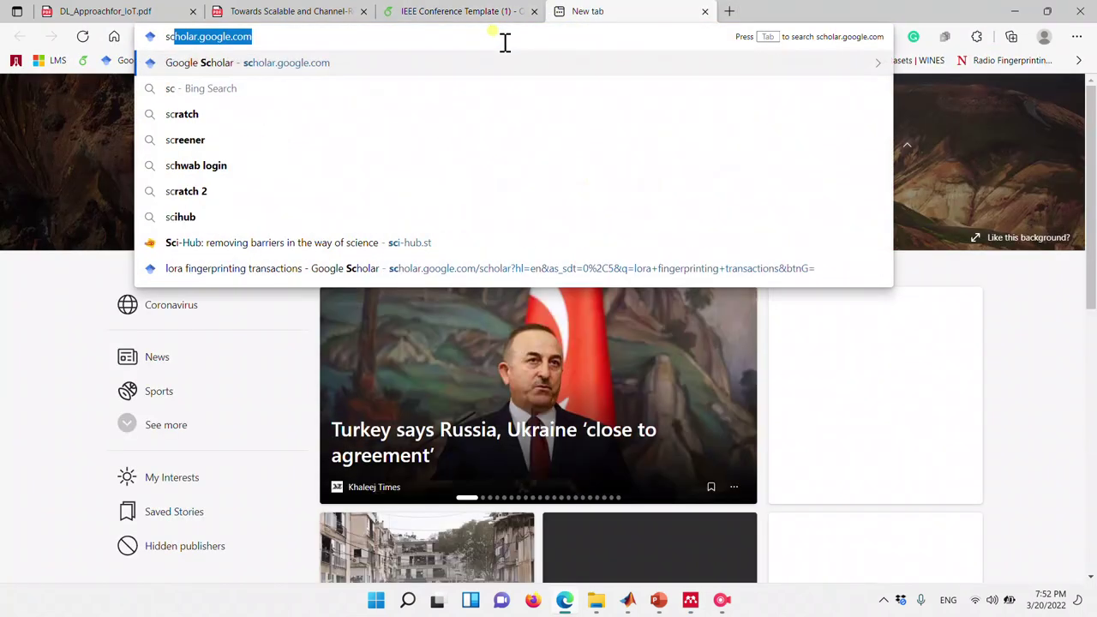
pyautogui.press('Return')
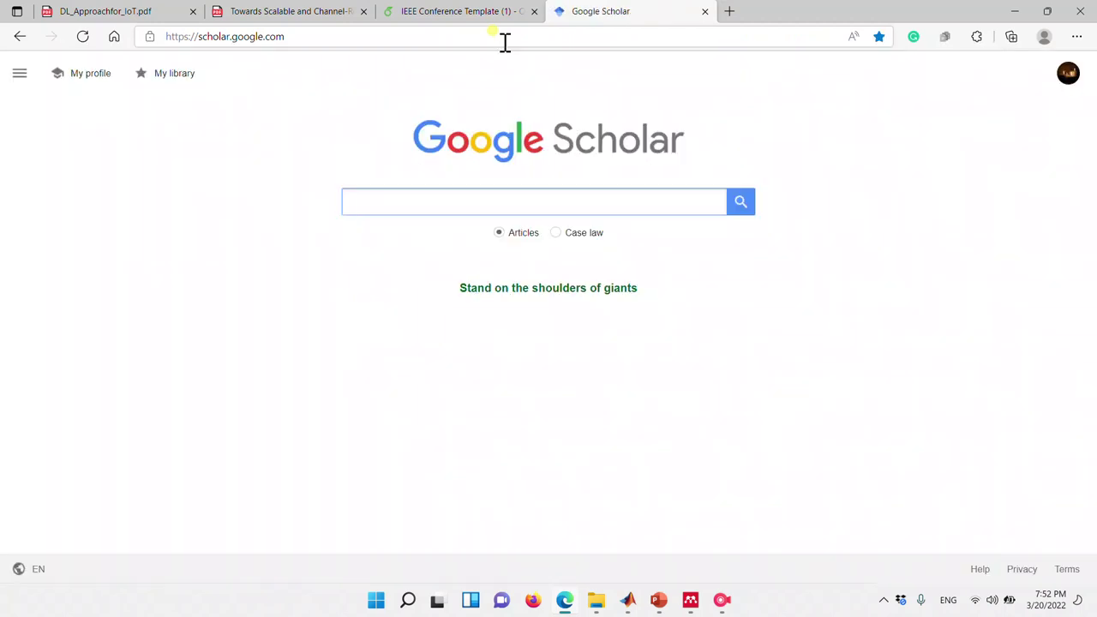
pyautogui.write('n')
pyautogui.press('Up')
pyautogui.press('Down')
pyautogui.press('Down')
pyautogui.press('Return')
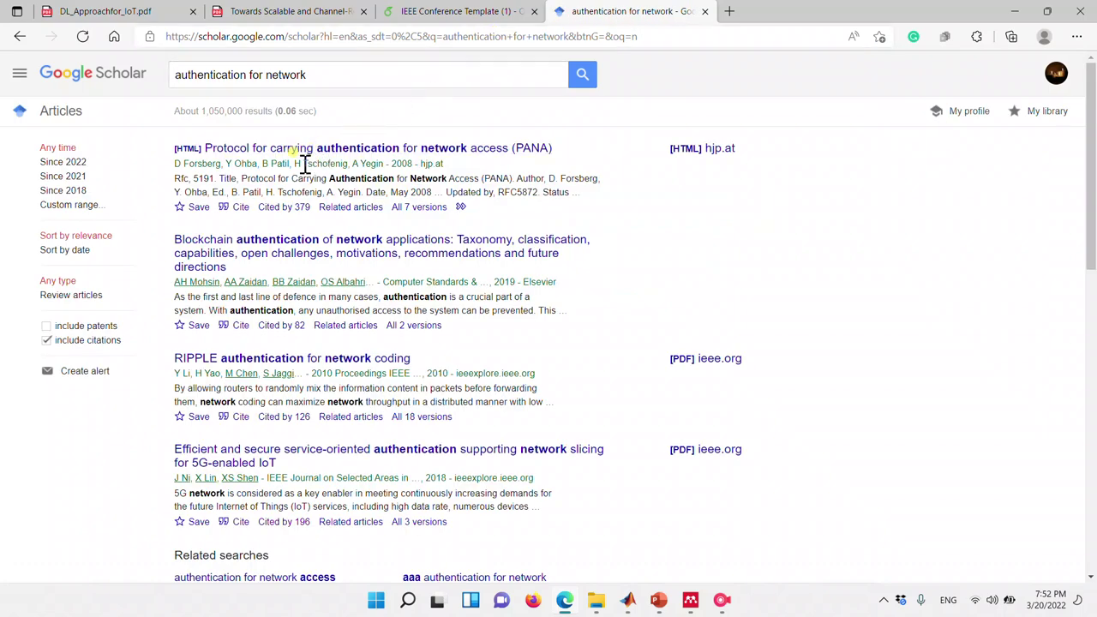
# Look into the first search result, return, open the "Blockchain authentication of network applications" article and copy its DOI link.
pyautogui.click(319, 152)
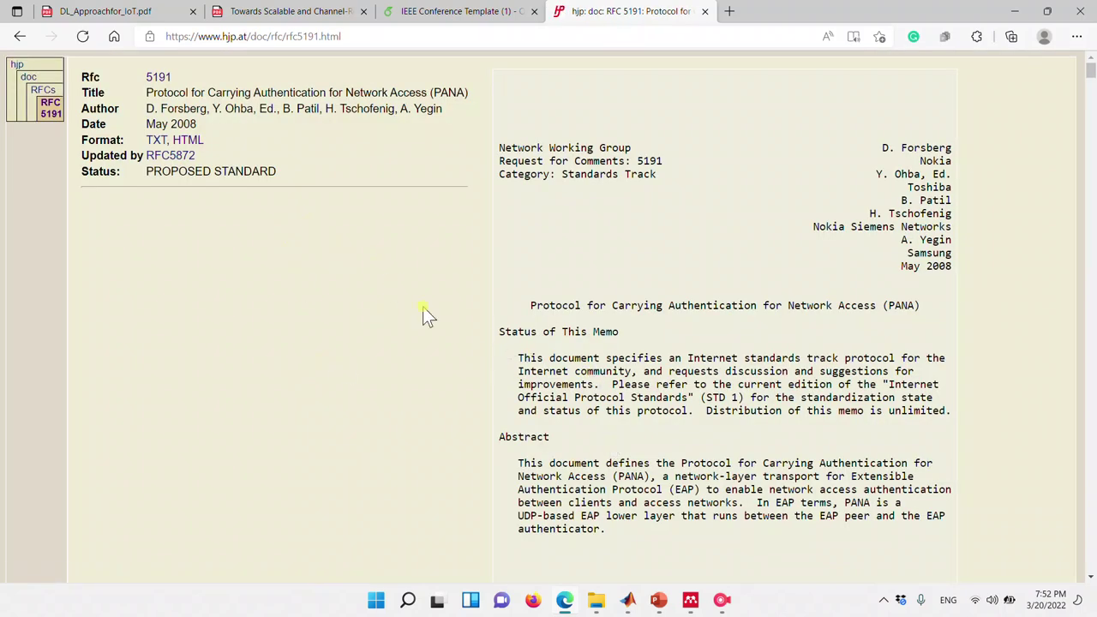
pyautogui.click(20, 36)
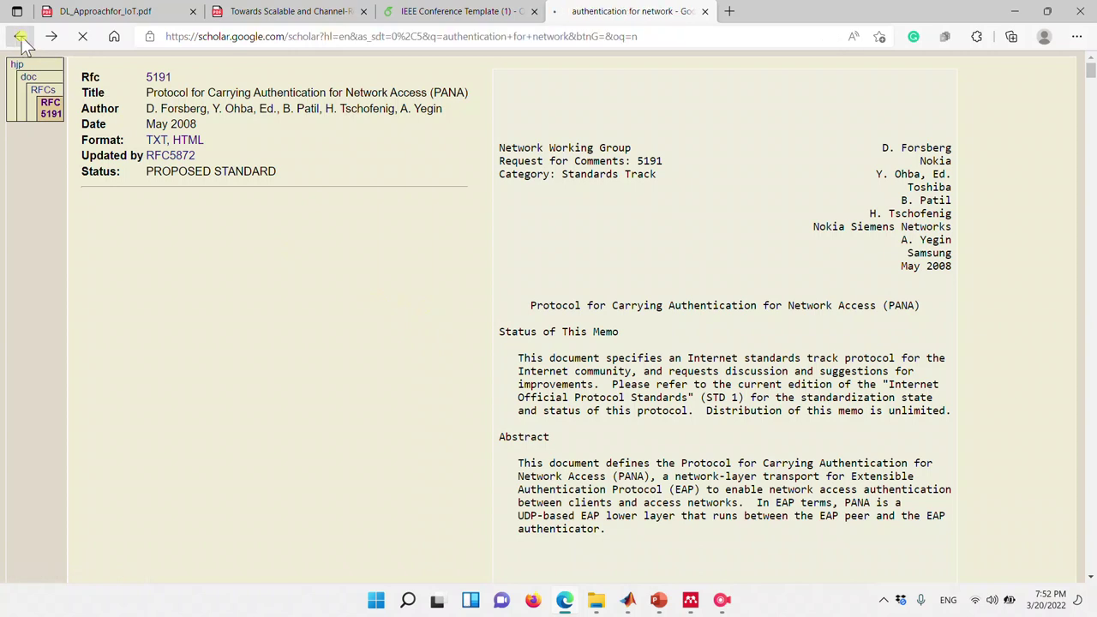
pyautogui.click(227, 245)
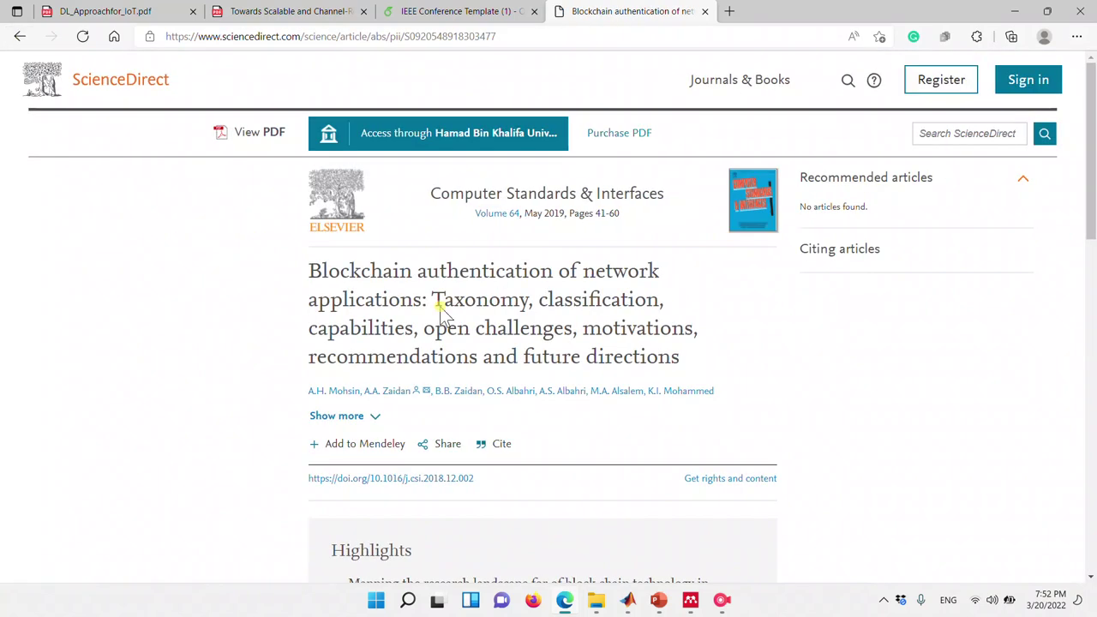
pyautogui.rightClick(377, 482)
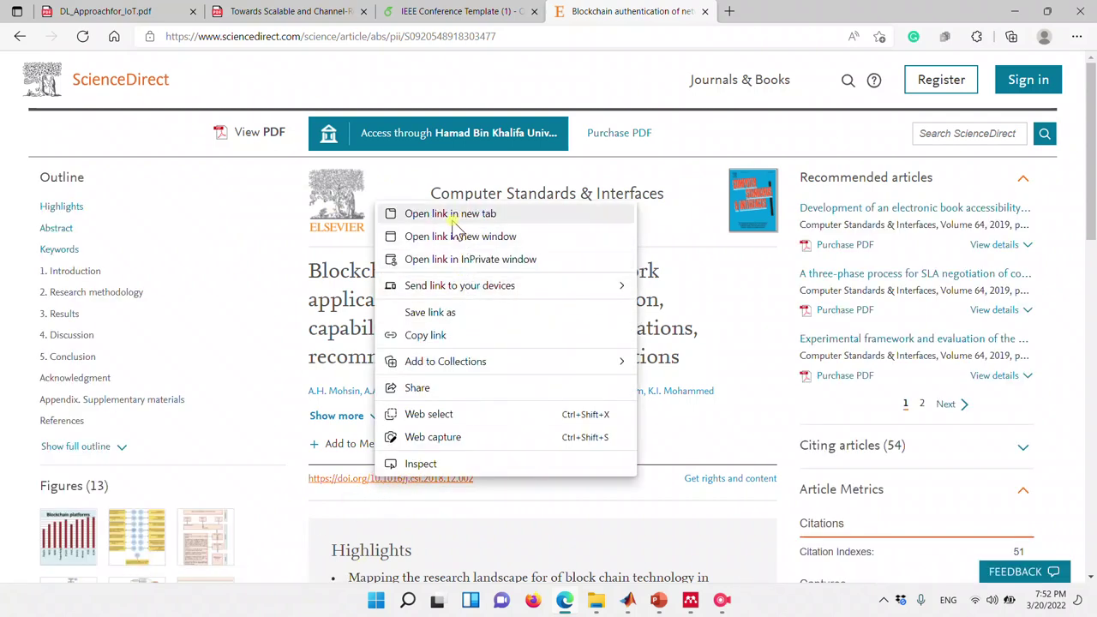
pyautogui.click(463, 336)
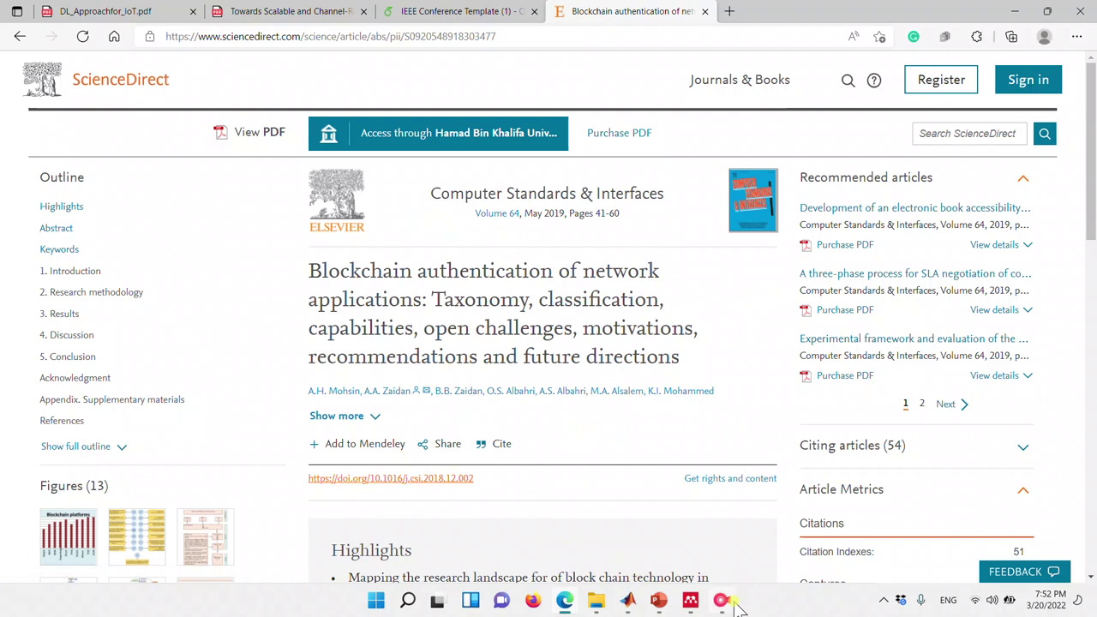
pyautogui.moveTo(694, 602)
pyautogui.click(676, 542)
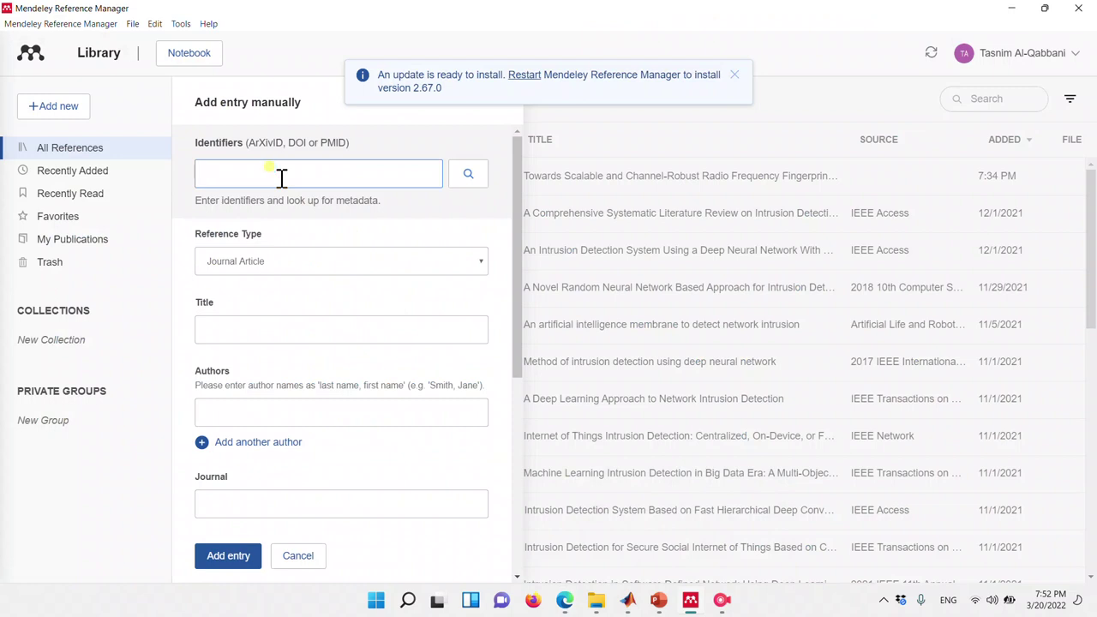
pyautogui.hotkey('ctrl', 'v')
pyautogui.click(469, 177)
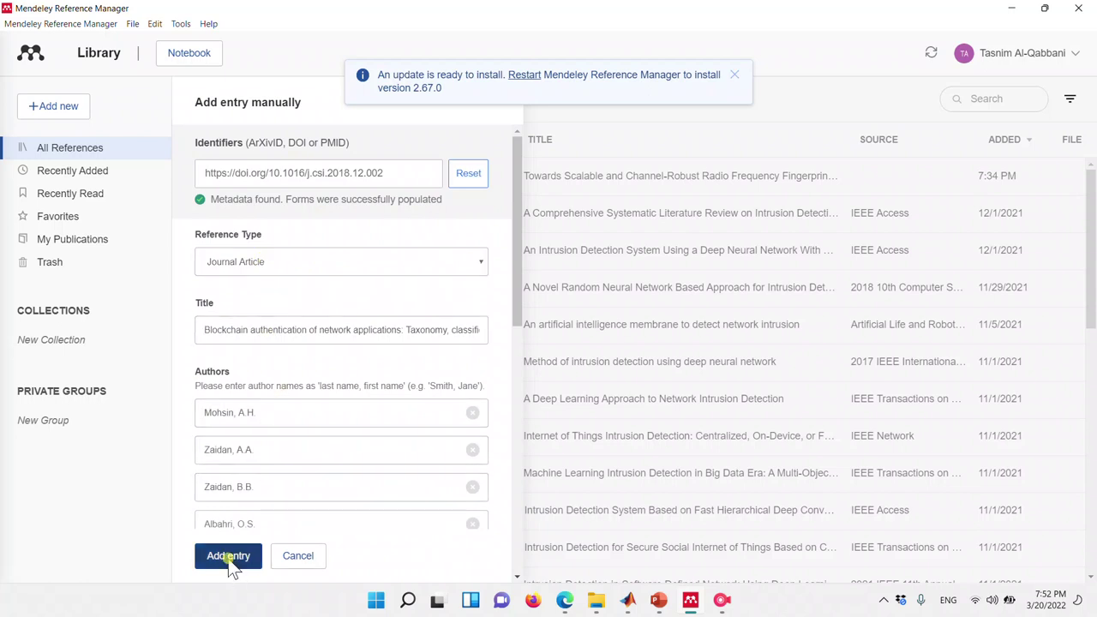
pyautogui.click(296, 557)
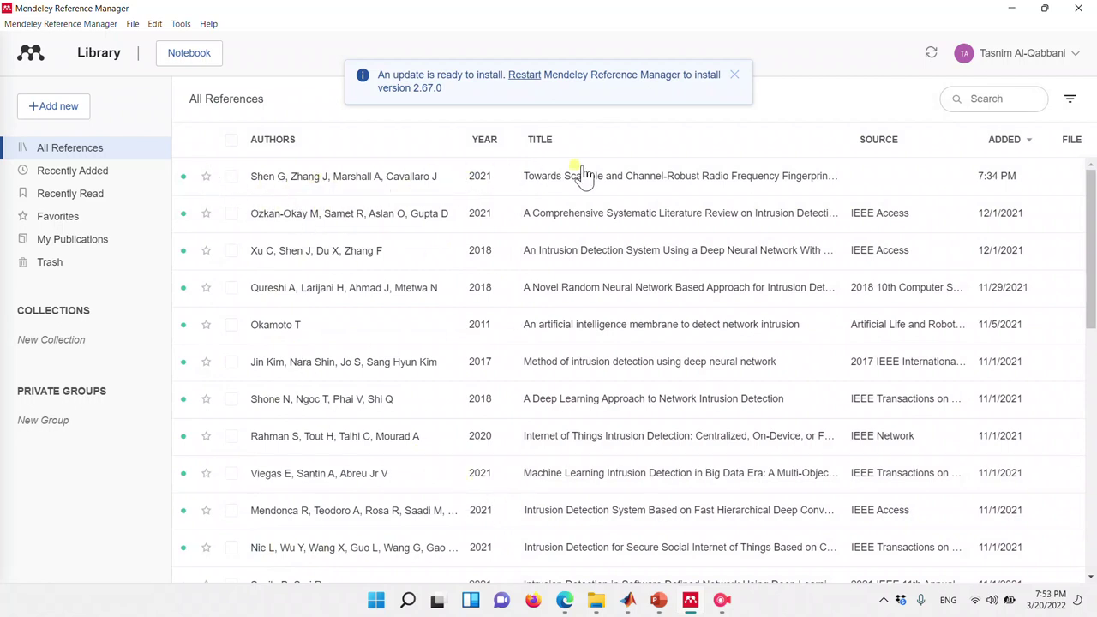
# Check the "Towards Scalable and Channel-Robust Radio" reference in the library against its PDF in the browser, and close its details in Mendeley.
pyautogui.click(761, 178)
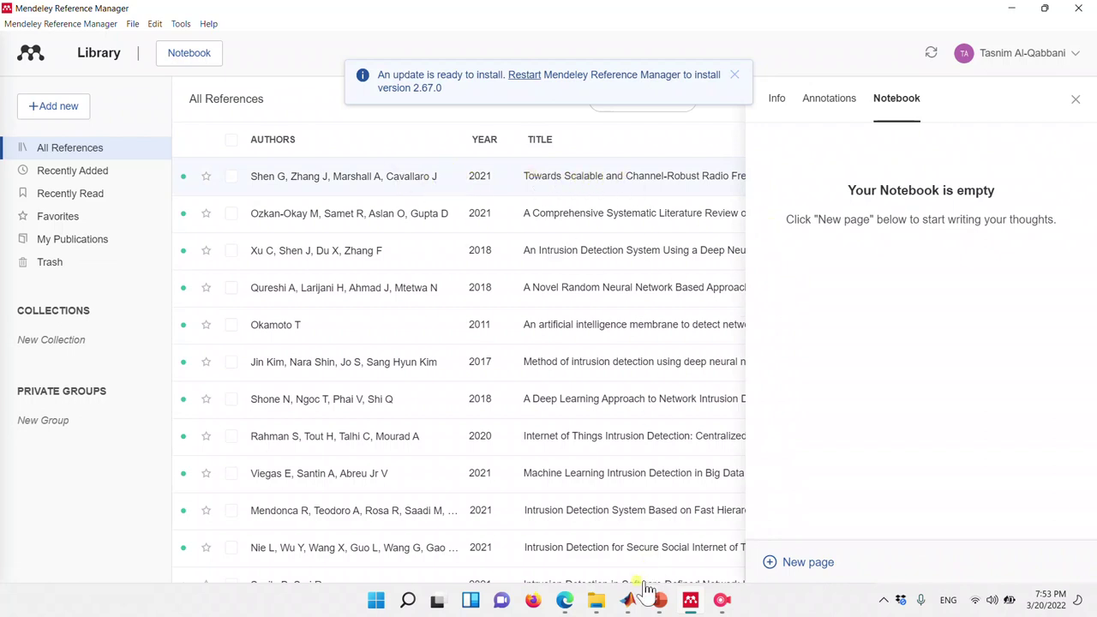
pyautogui.click(567, 602)
pyautogui.click(258, 10)
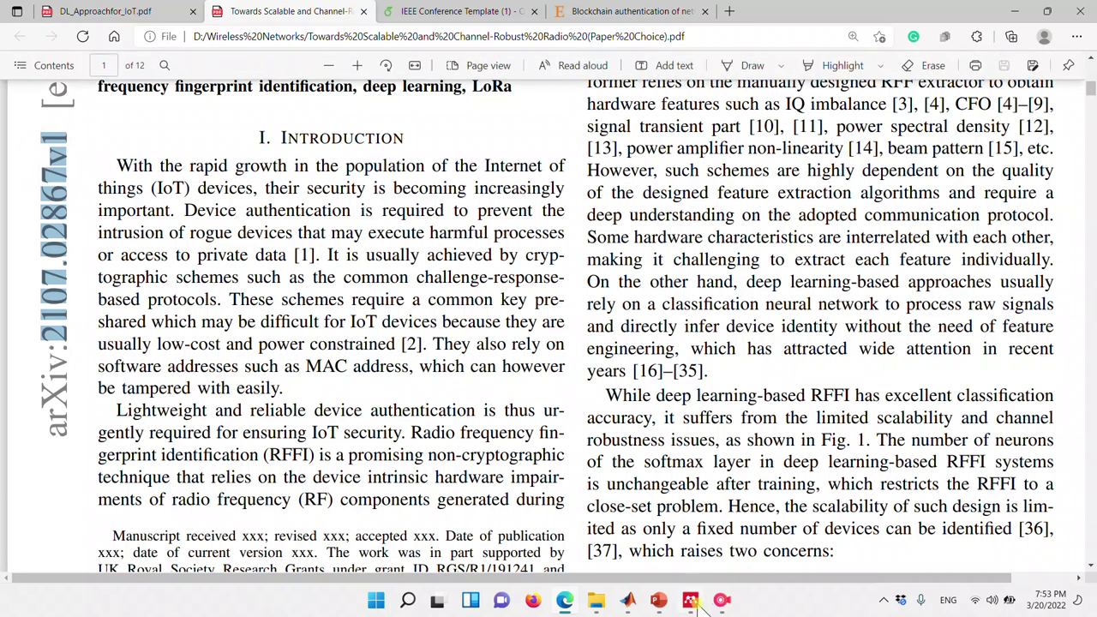
pyautogui.moveTo(697, 607)
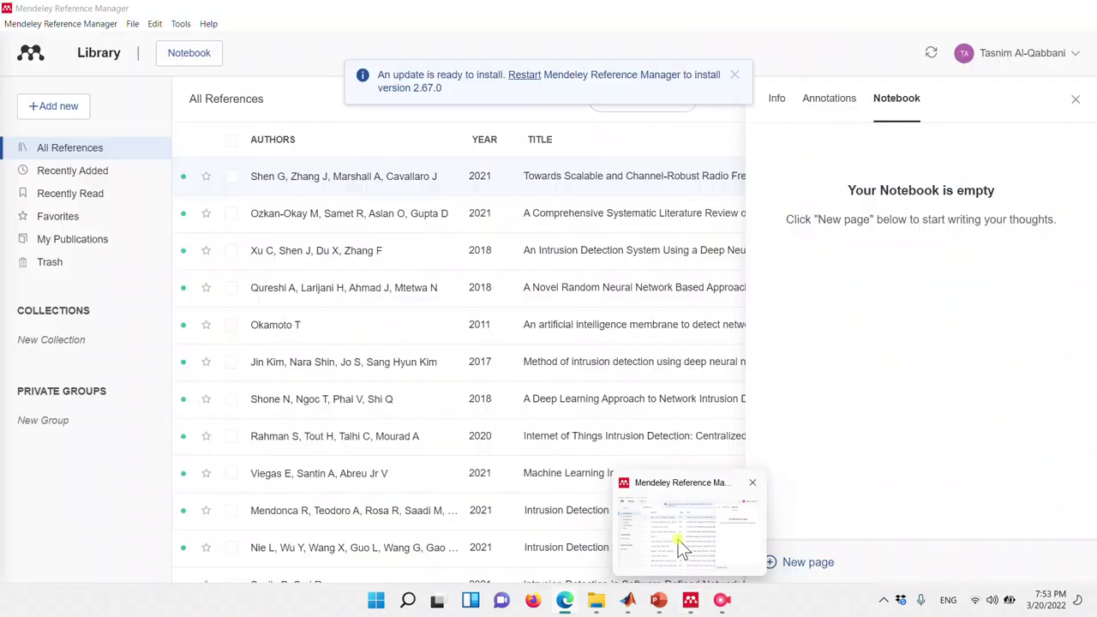
pyautogui.click(678, 539)
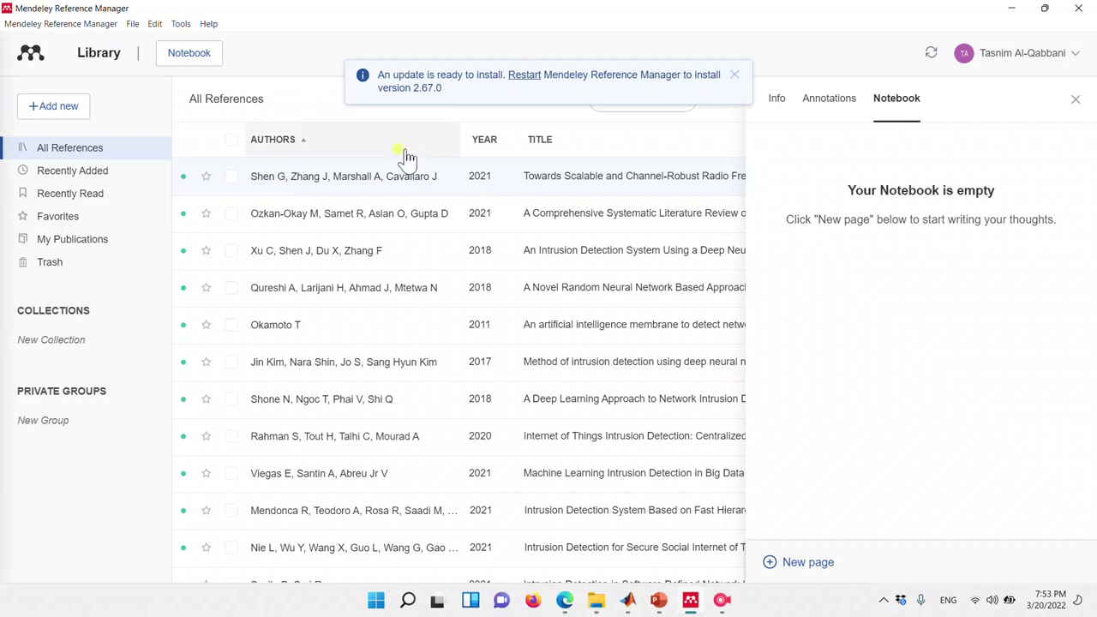
pyautogui.click(1076, 98)
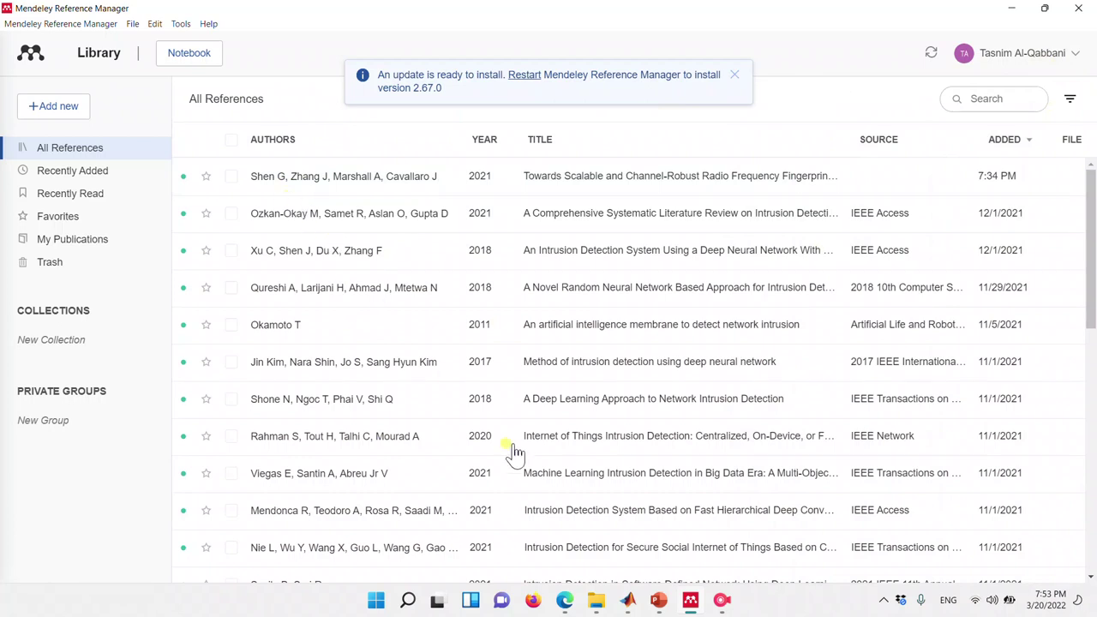
# Return to the IEEE Conference Template (1) project in Overleaf and refresh references.bib from Mendeley.
pyautogui.click(565, 602)
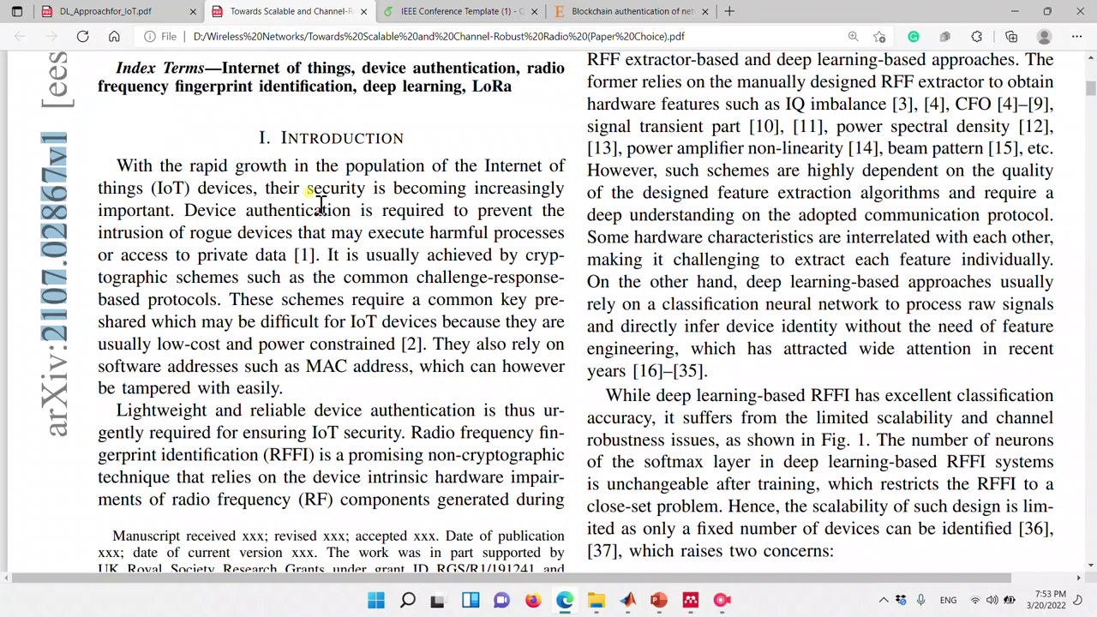
pyautogui.click(452, 10)
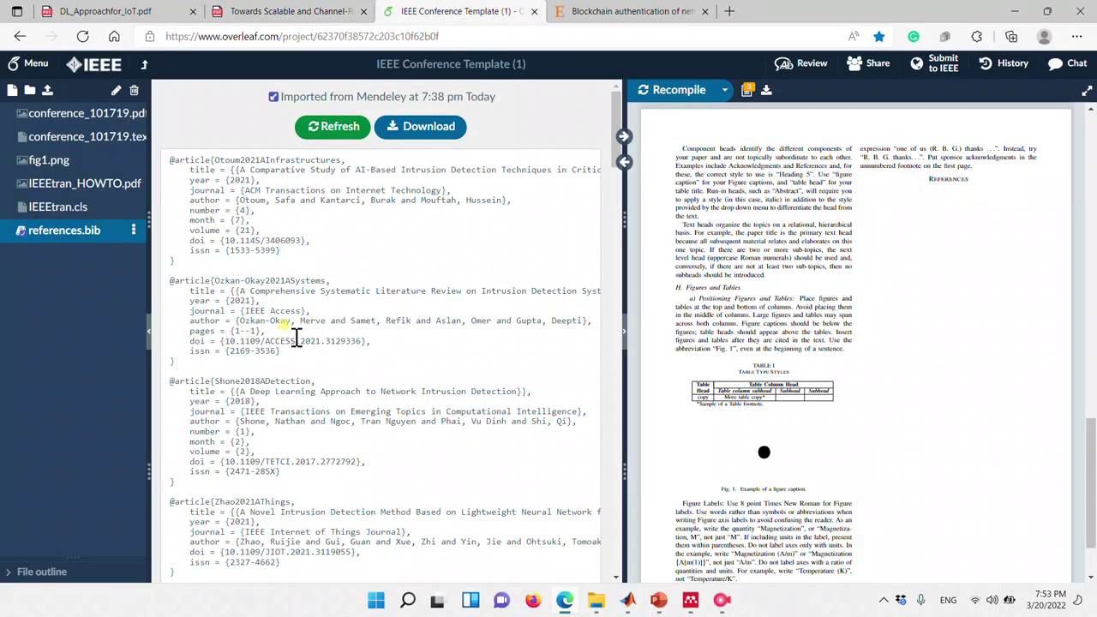
pyautogui.click(336, 134)
# Permanently delete references.bib from the project.
pyautogui.click(133, 232)
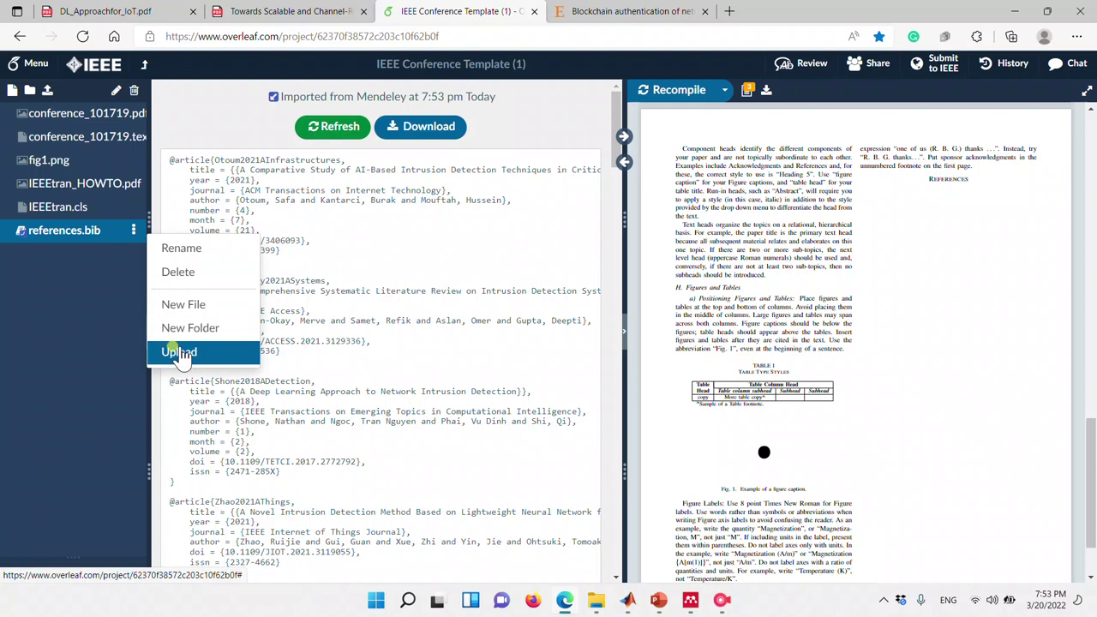
pyautogui.click(171, 272)
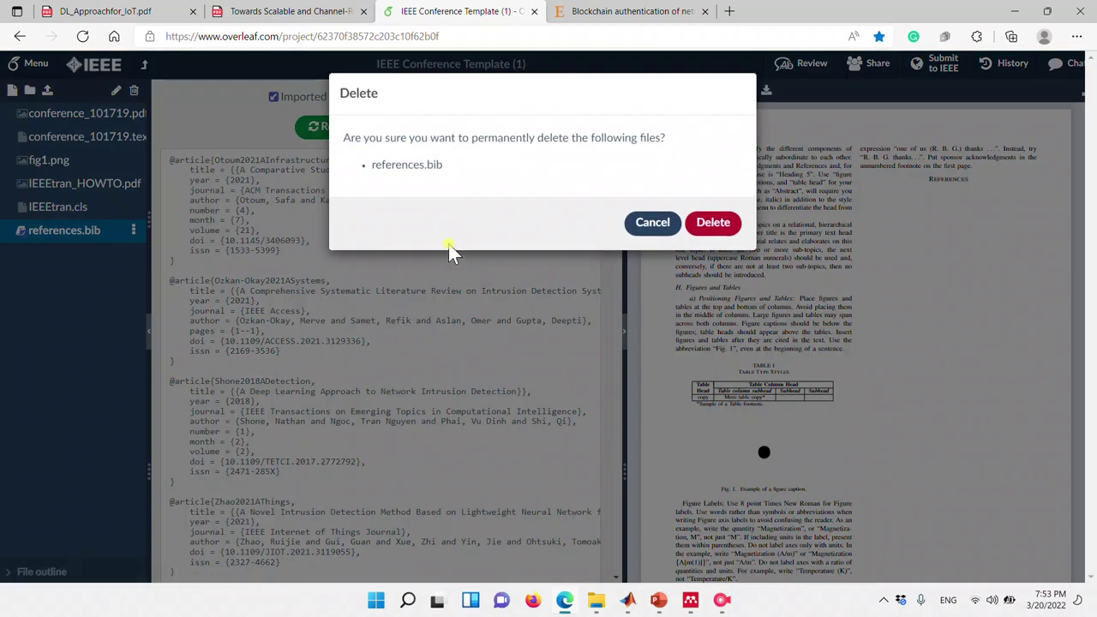
pyautogui.click(714, 222)
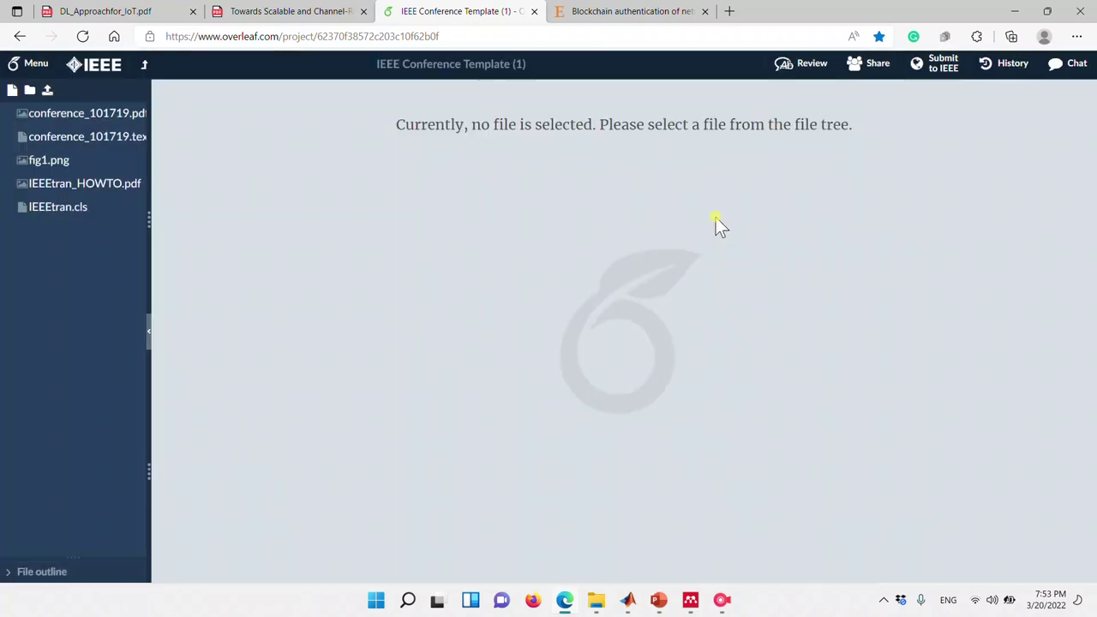
# Import the Mendeley library into the project as references.bib, and open the file to review its BibTeX entries.
pyautogui.click(47, 90)
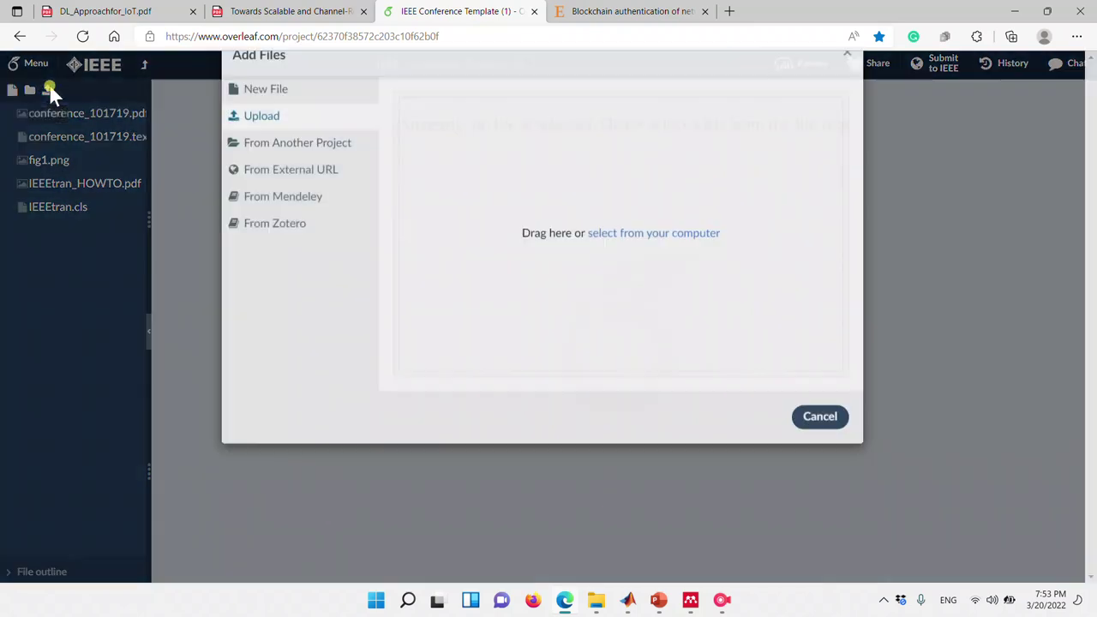
pyautogui.click(326, 247)
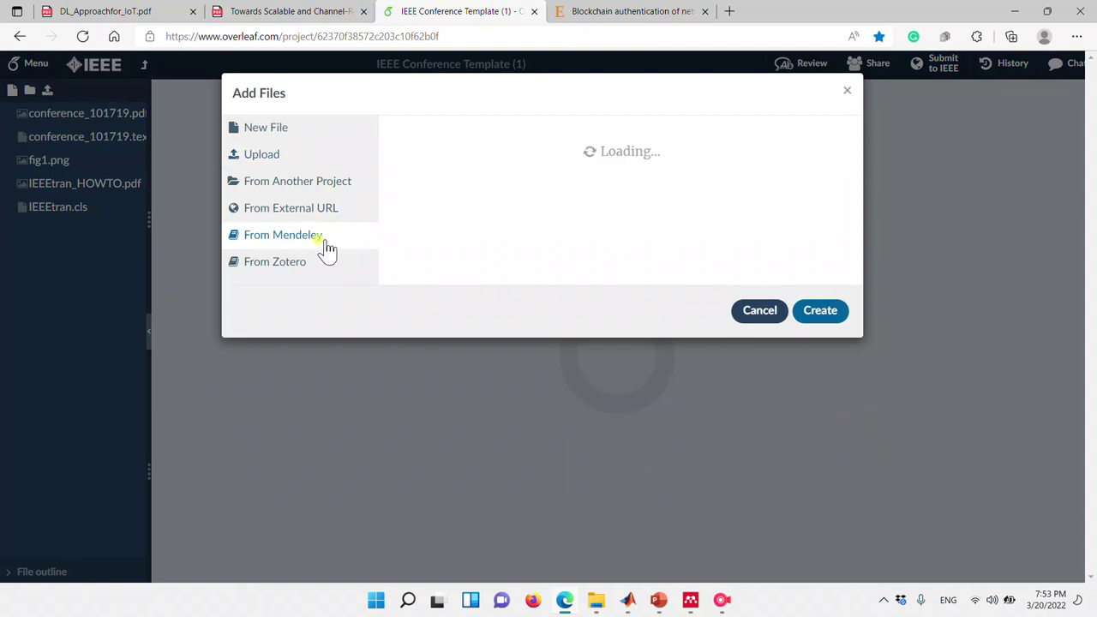
pyautogui.click(820, 316)
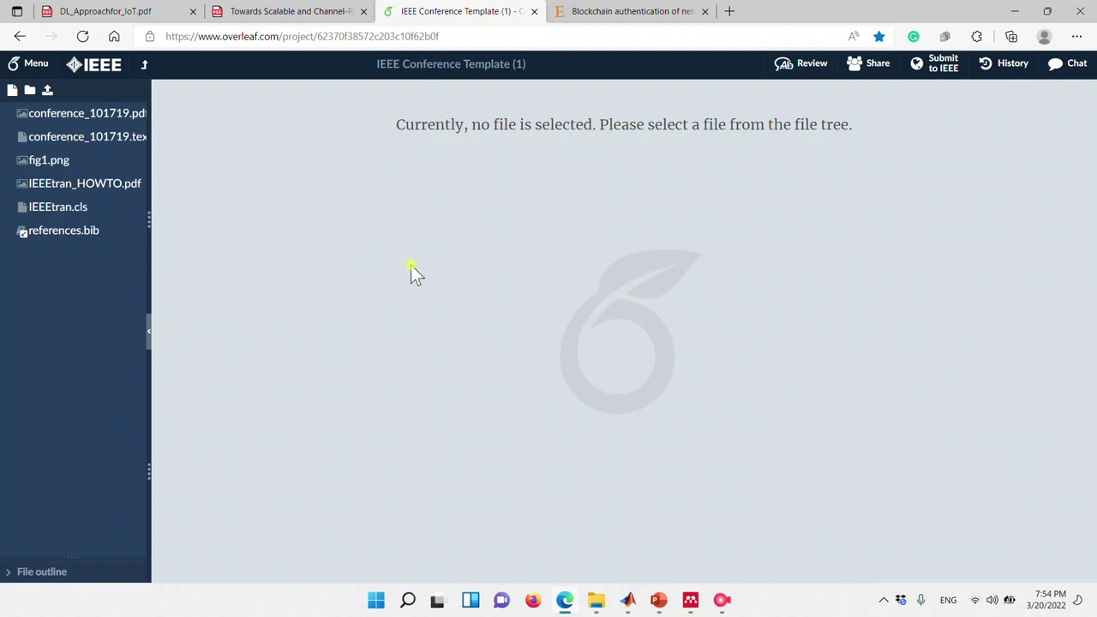
pyautogui.click(51, 238)
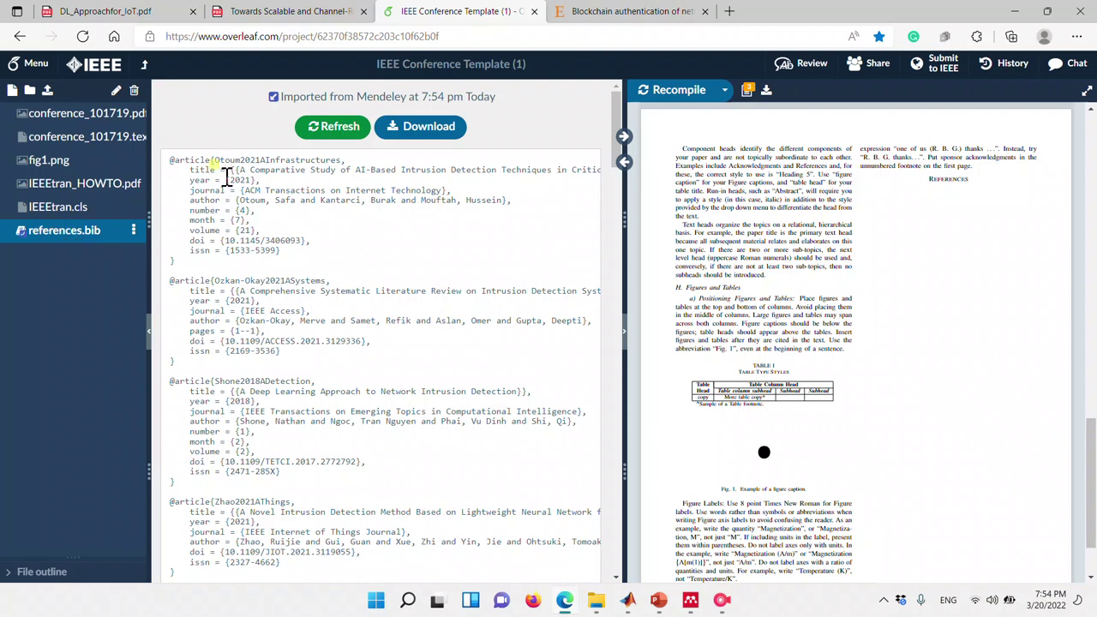
pyautogui.scroll(-3, 341, 326)
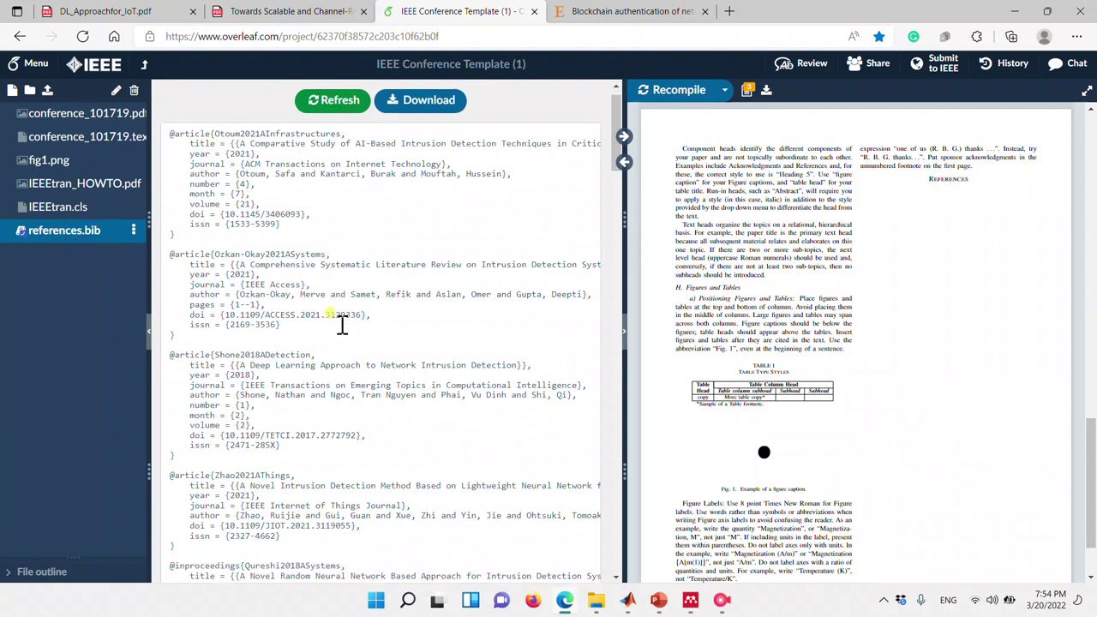
pyautogui.scroll(-5, 341, 326)
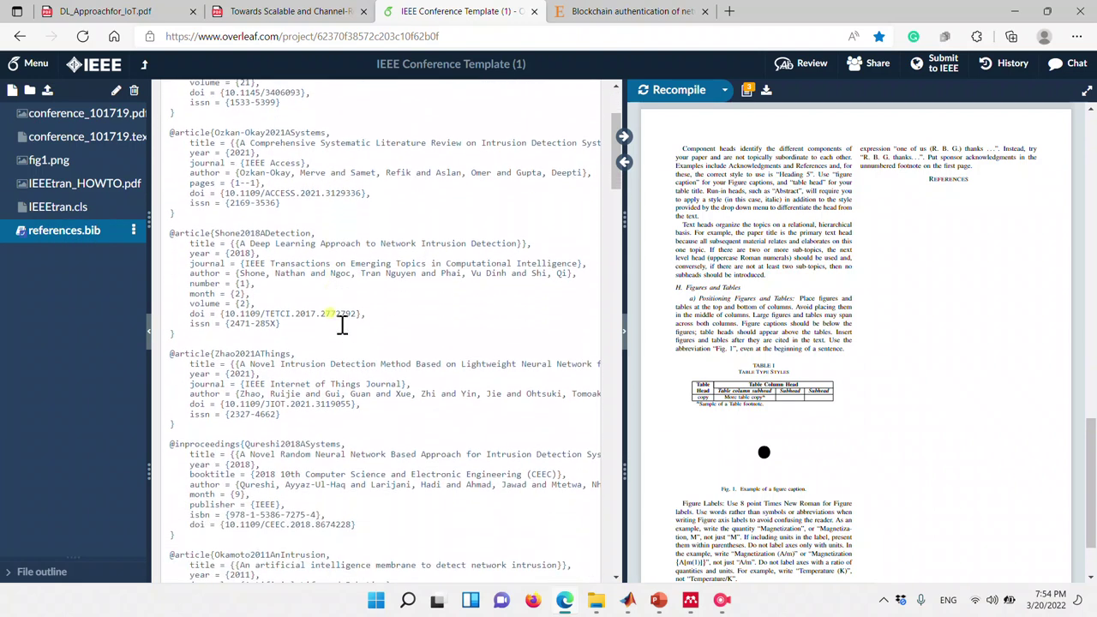
pyautogui.scroll(6, 341, 326)
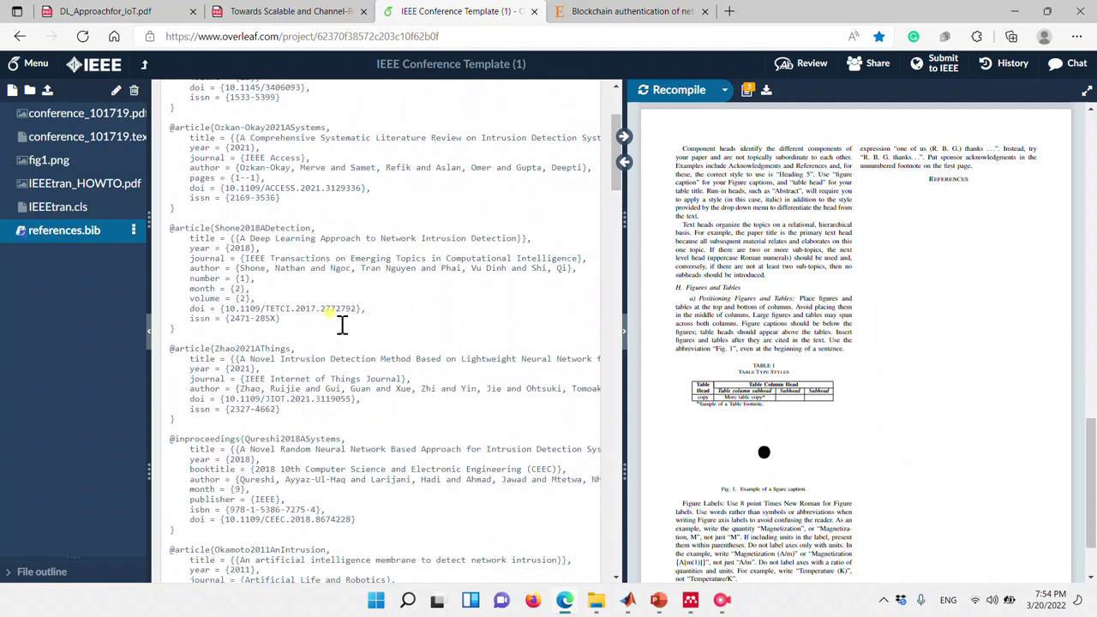
# Search references.bib for "lor" to locate the LoRa paper's BibTeX entry, and return to conference_101719.tex.
pyautogui.scroll(-6, 341, 326)
pyautogui.scroll(-3, 341, 326)
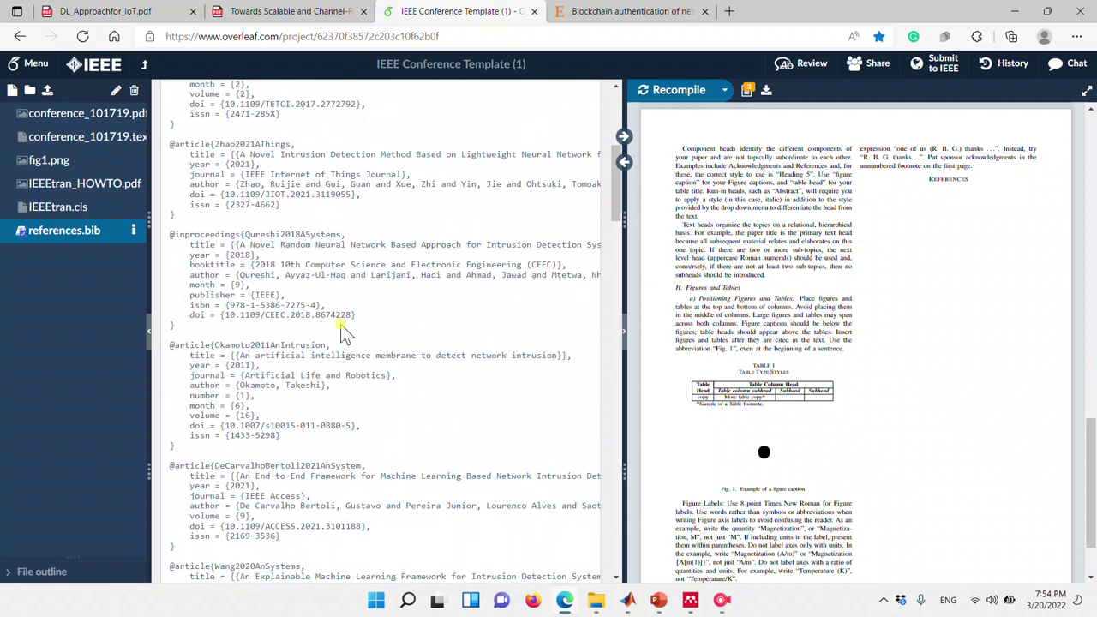
pyautogui.scroll(-6, 341, 328)
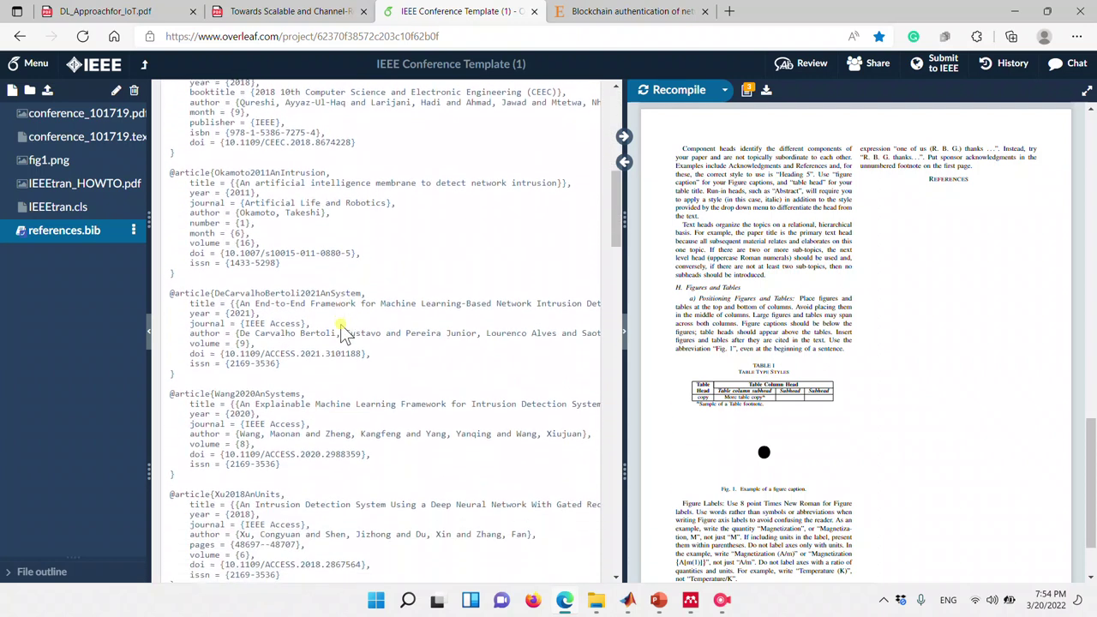
pyautogui.scroll(-5, 341, 327)
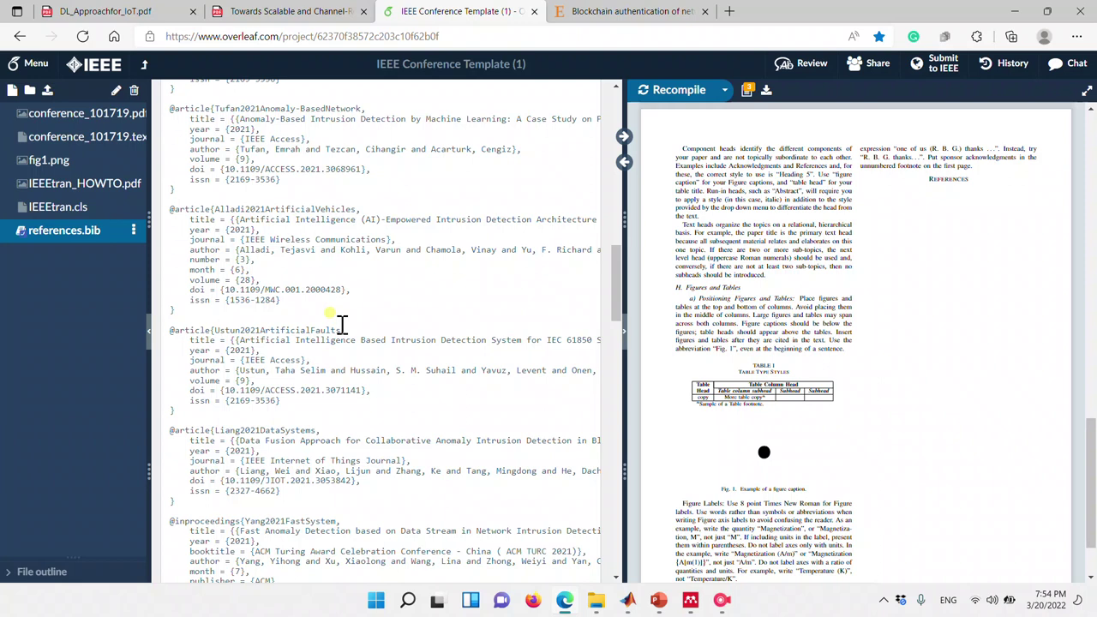
pyautogui.hotkey('ctrl', 'f')
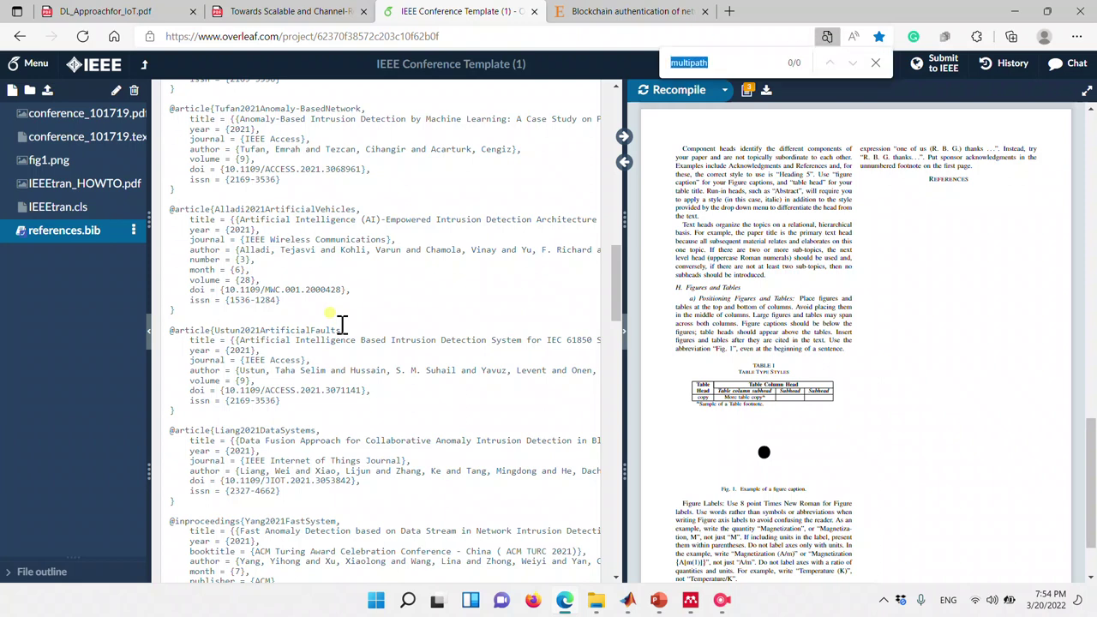
pyautogui.write('lo')
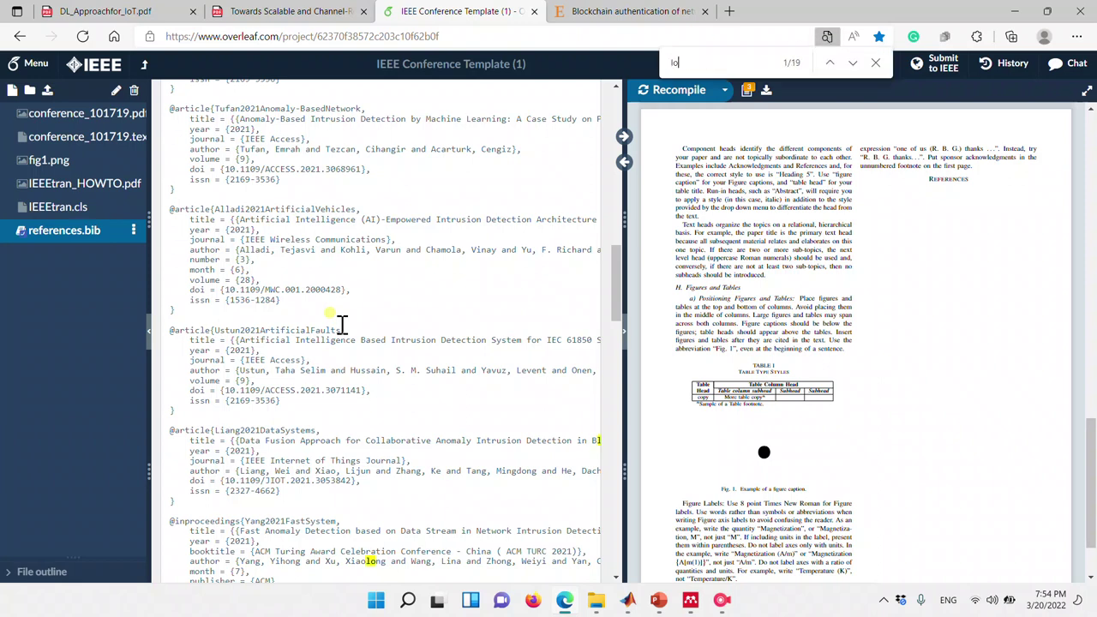
pyautogui.write('r')
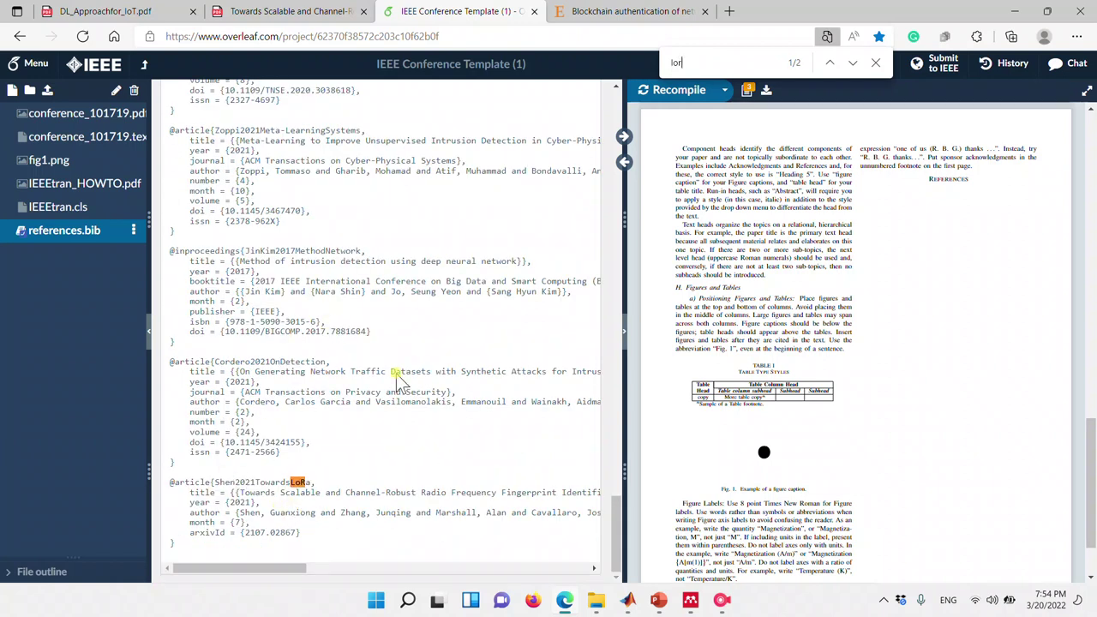
pyautogui.click(876, 63)
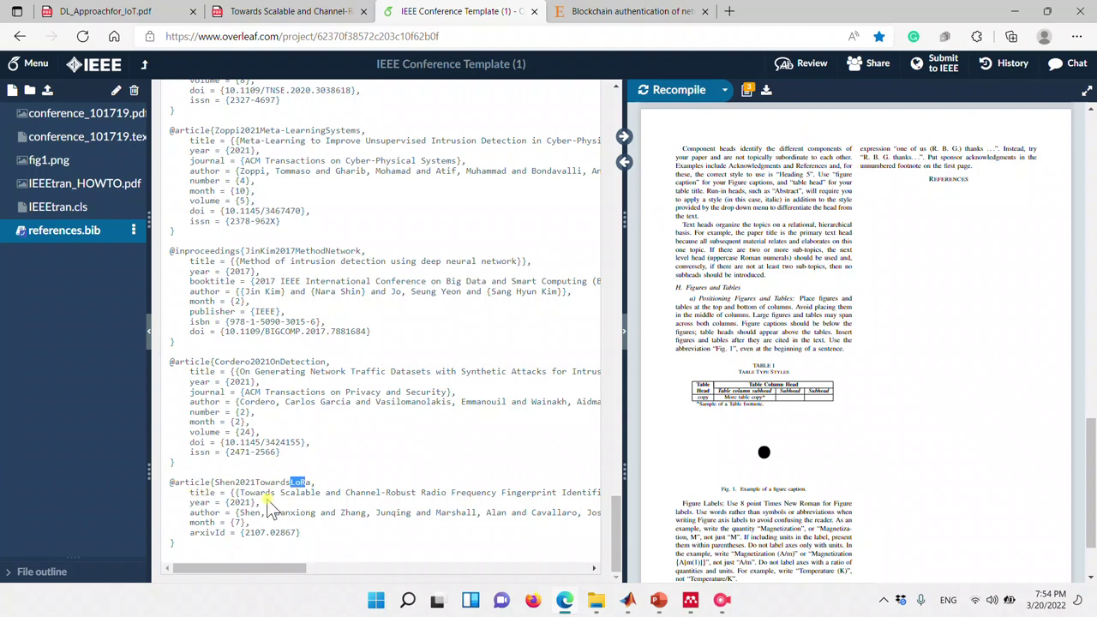
pyautogui.click(265, 486)
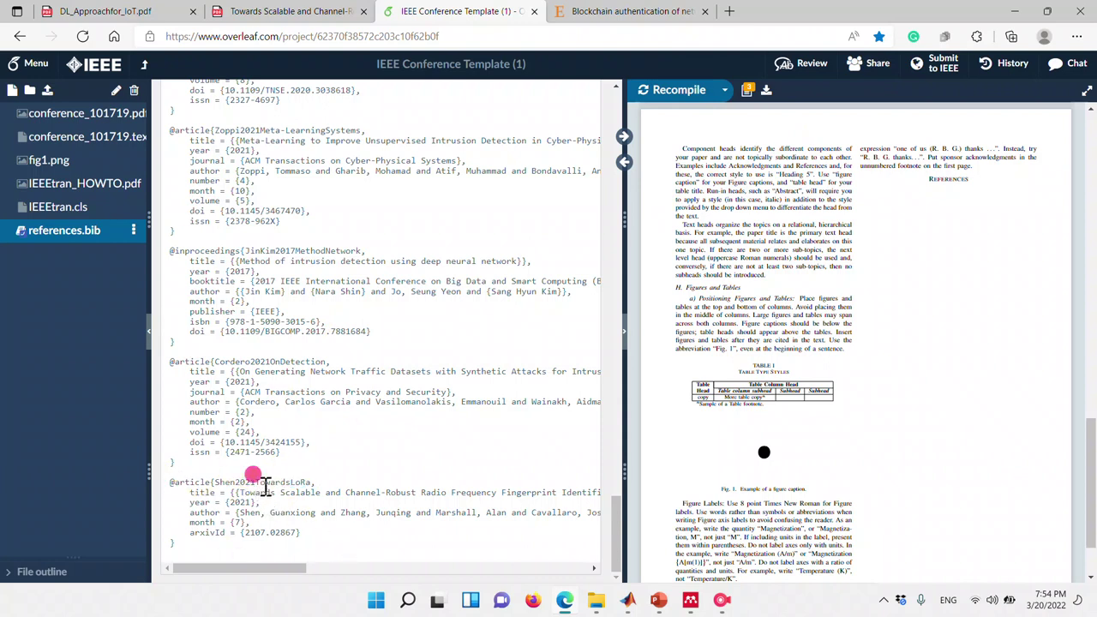
pyautogui.click(234, 496)
pyautogui.click(83, 143)
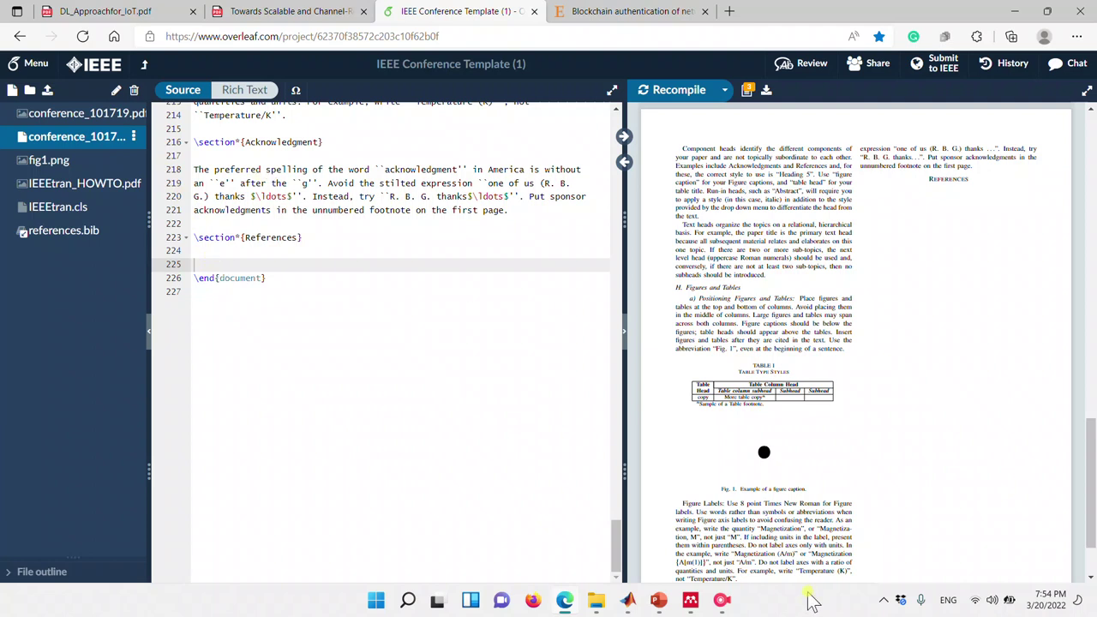
pyautogui.click(722, 600)
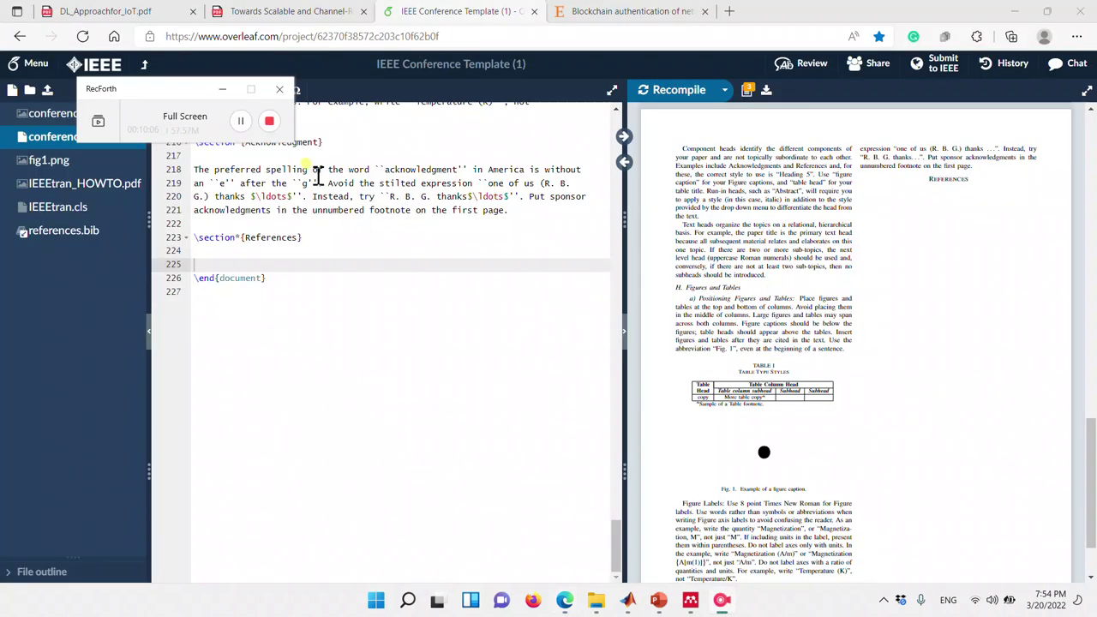
pyautogui.click(240, 124)
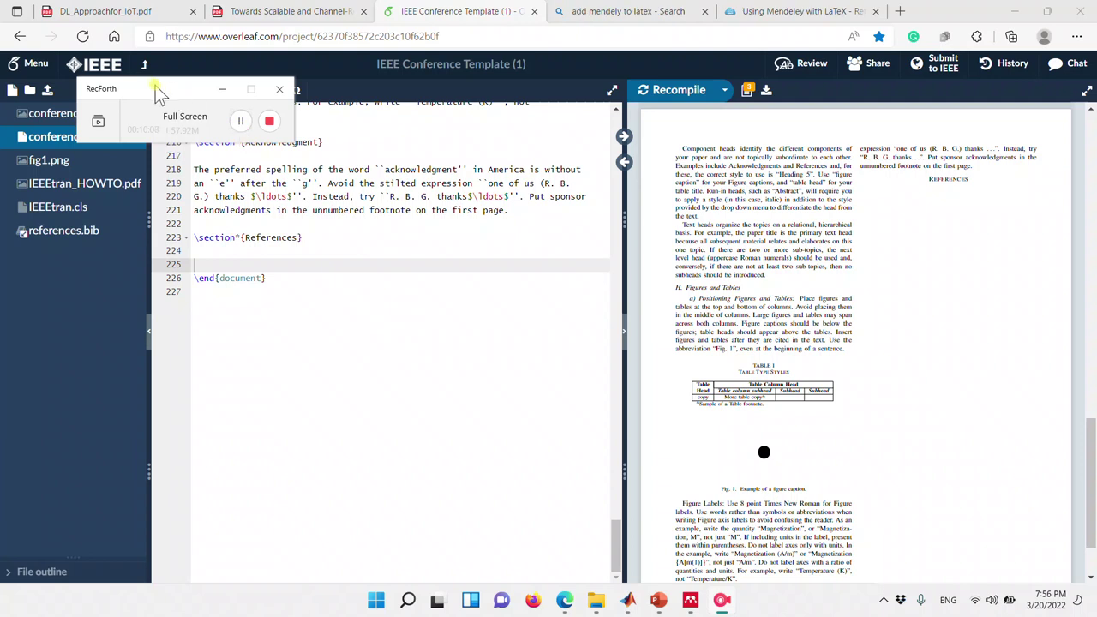
pyautogui.moveTo(152, 91); pyautogui.dragTo(766, 252)
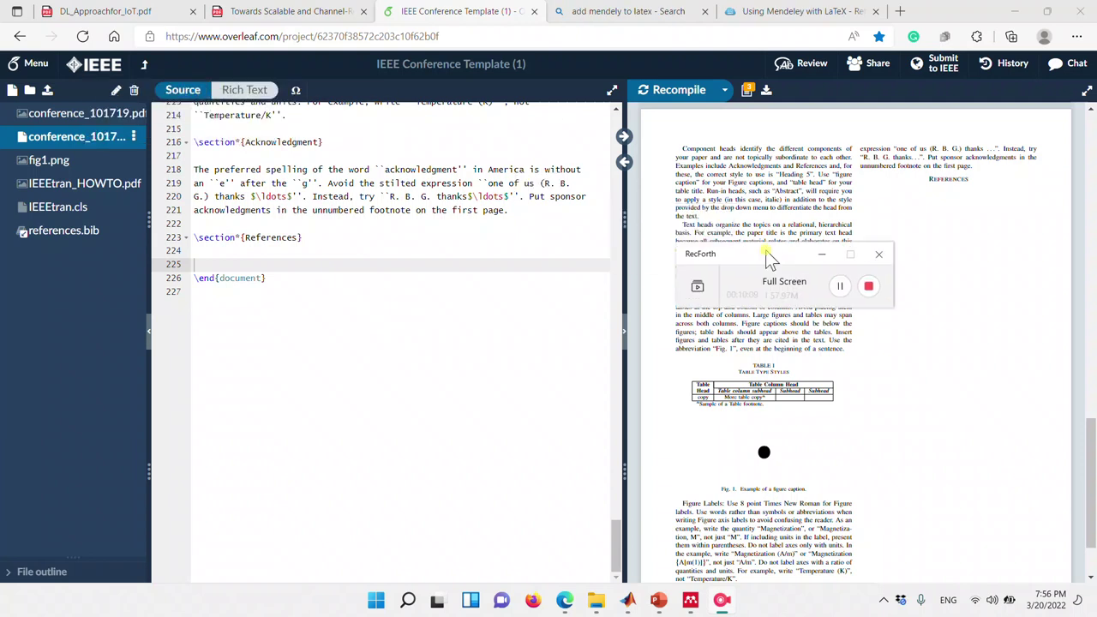
# Open the IEEE Conference Template project from the project list and find the bibliography commands at the end of Draft1.tex.
pyautogui.click(143, 66)
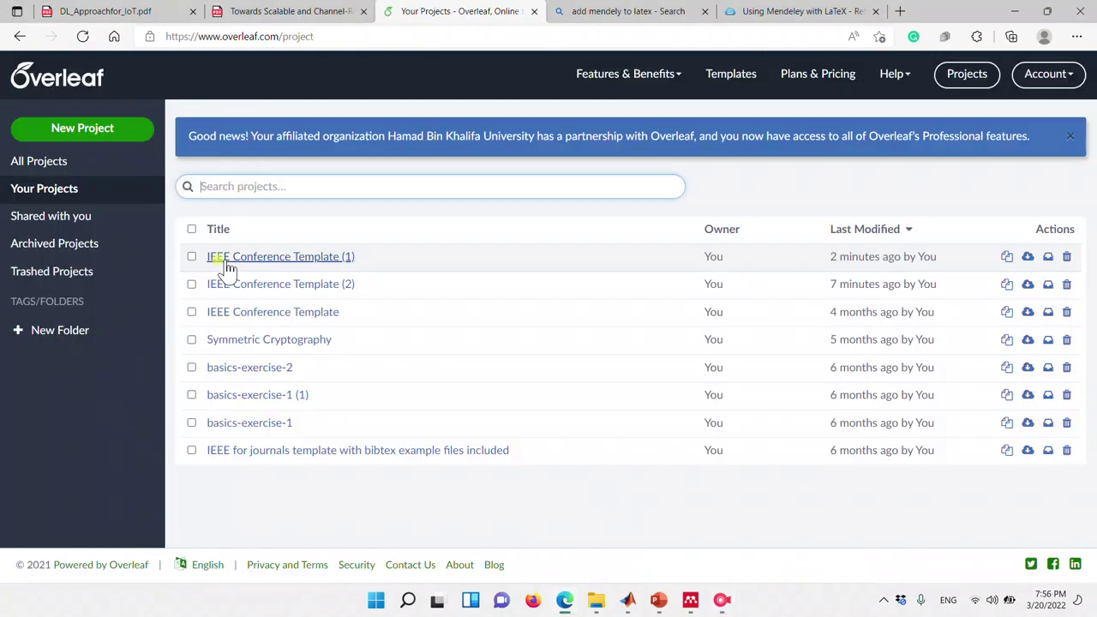
pyautogui.click(275, 313)
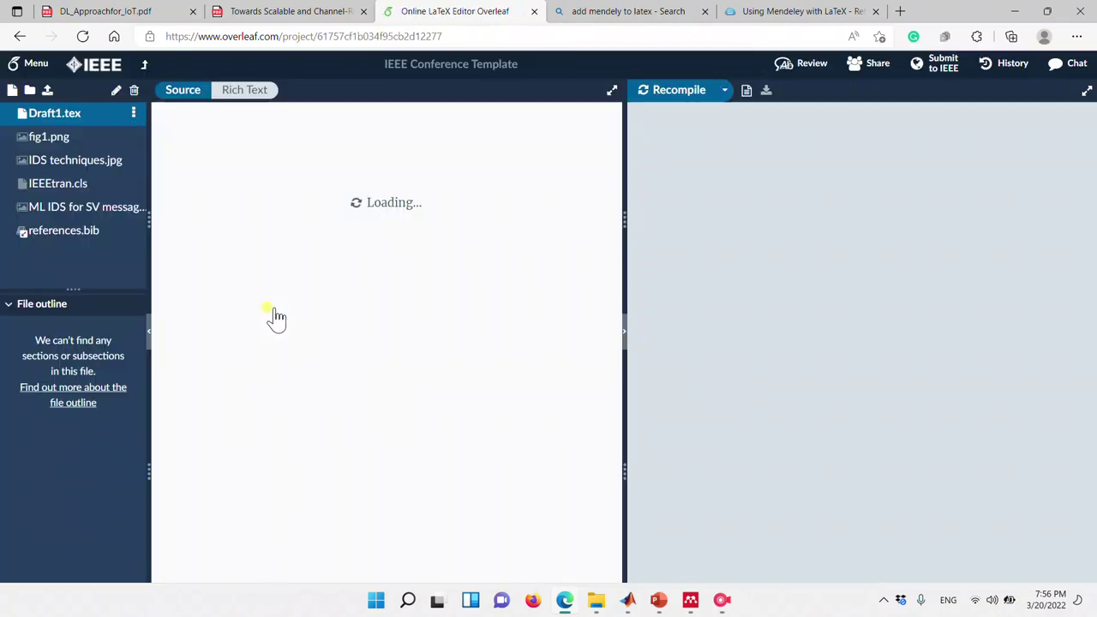
pyautogui.scroll(-10, 275, 316)
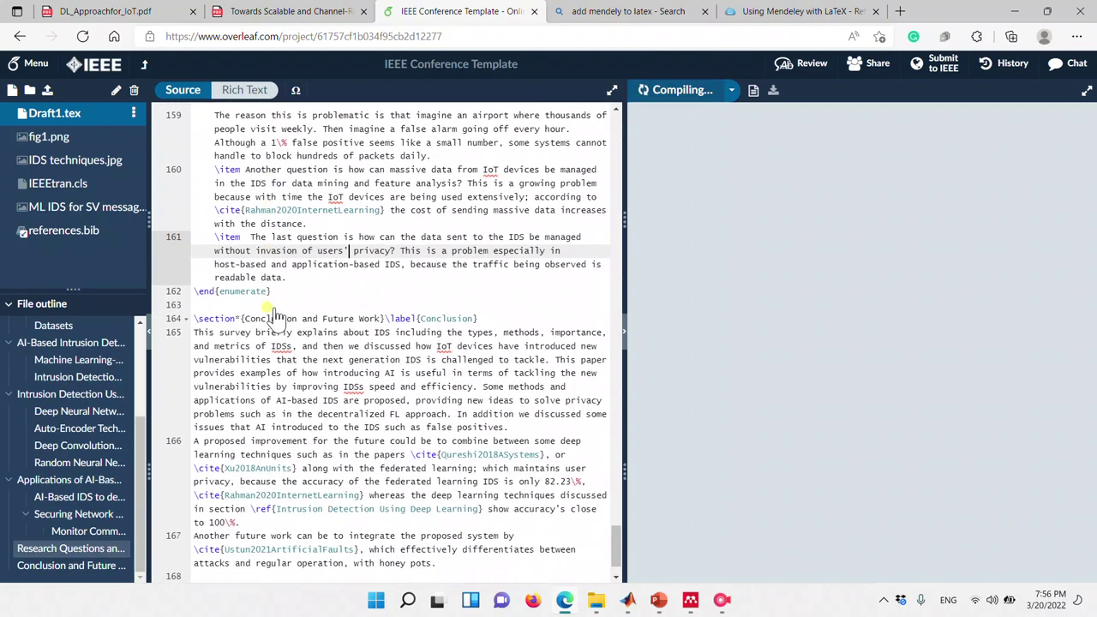
pyautogui.scroll(5, 275, 316)
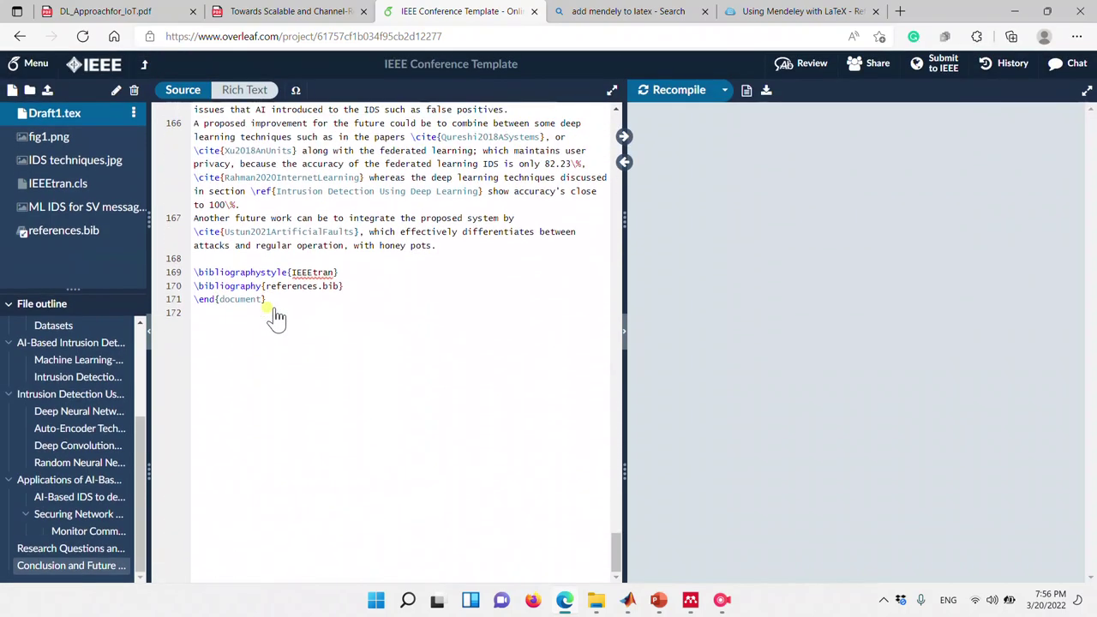
pyautogui.scroll(6, 276, 316)
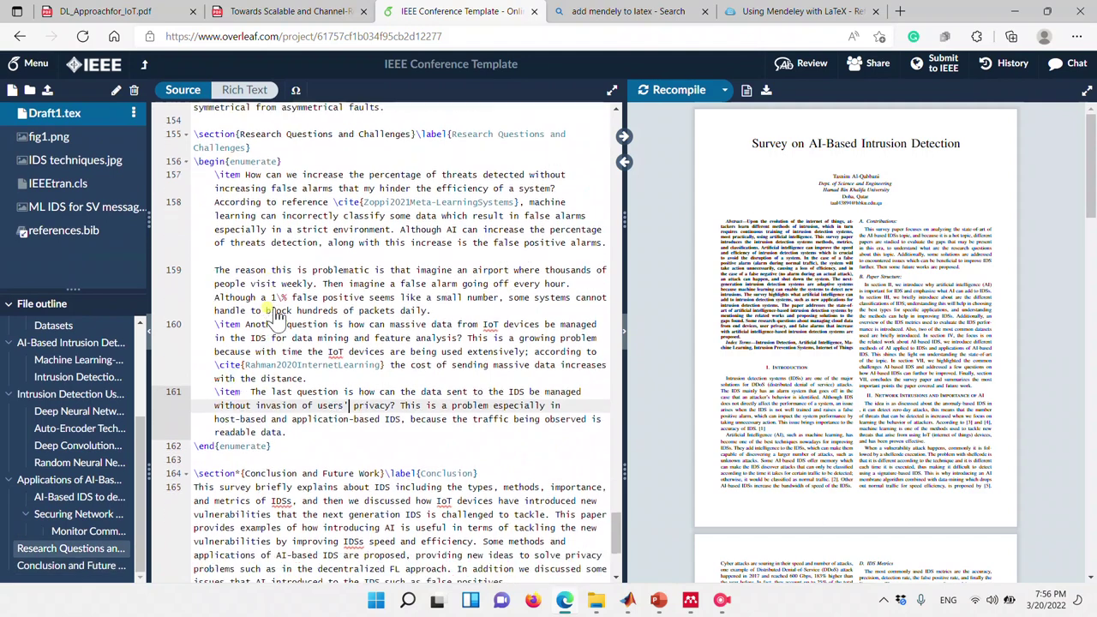
pyautogui.scroll(-3, 275, 315)
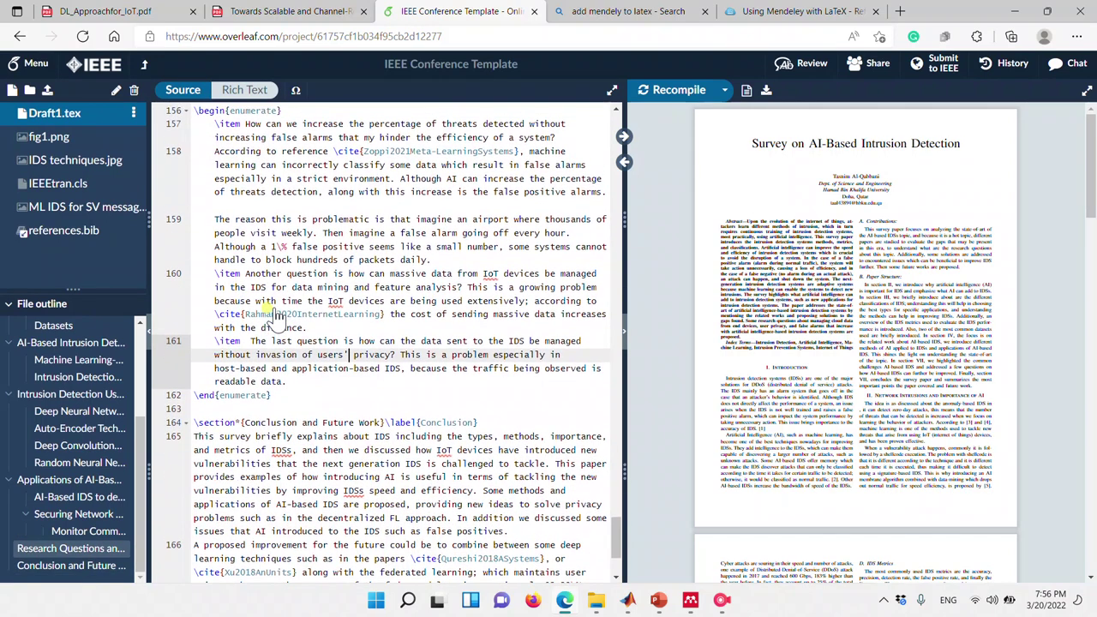
pyautogui.scroll(-3, 275, 316)
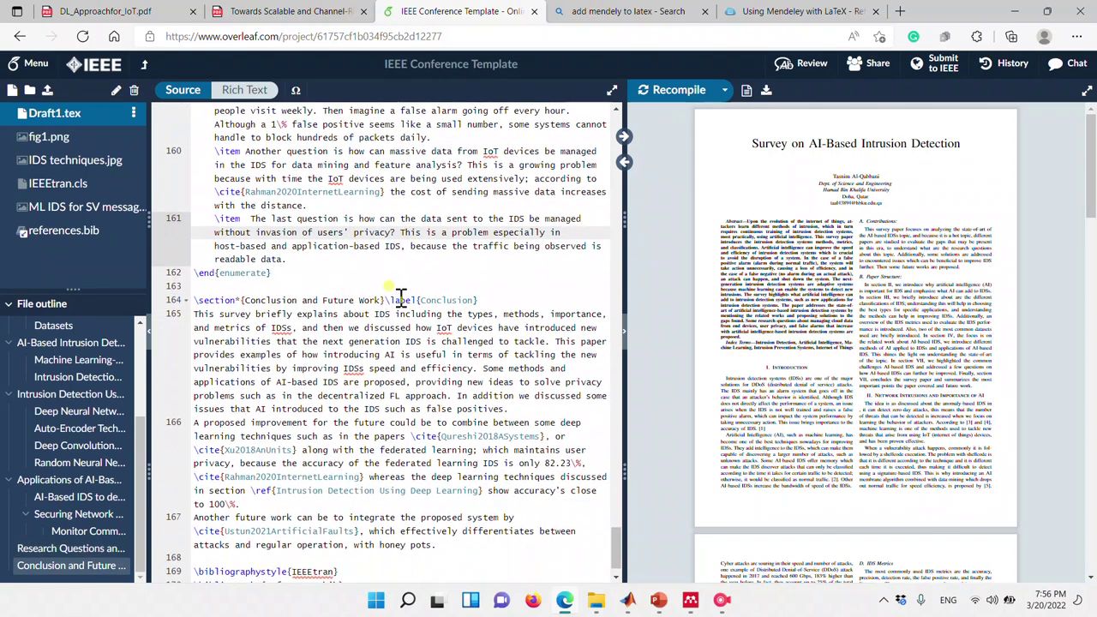
pyautogui.scroll(-5, 400, 298)
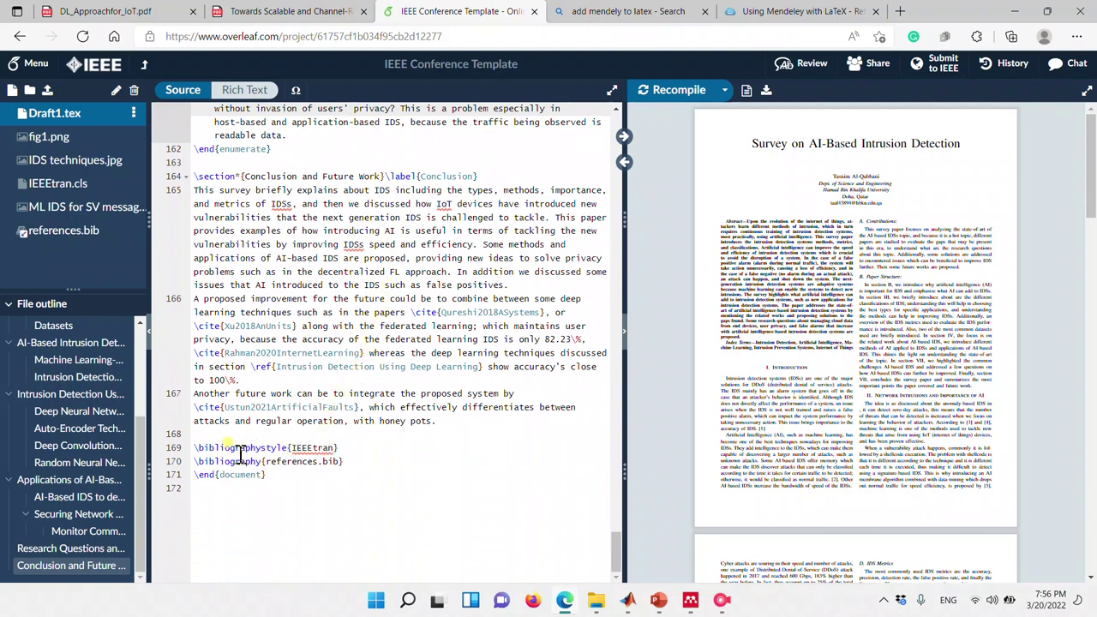
# Copy the \bibliographystyle{IEEEtran} and \bibliography{references.bib} lines from Draft1.tex.
pyautogui.moveTo(349, 461); pyautogui.dragTo(192, 454)
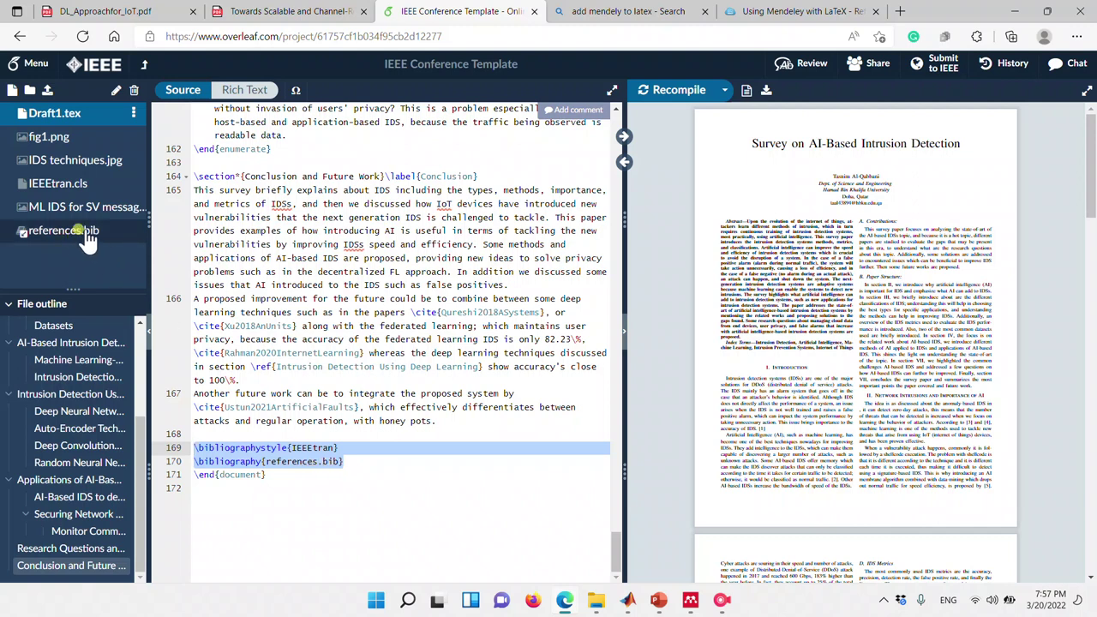
pyautogui.rightClick(229, 456)
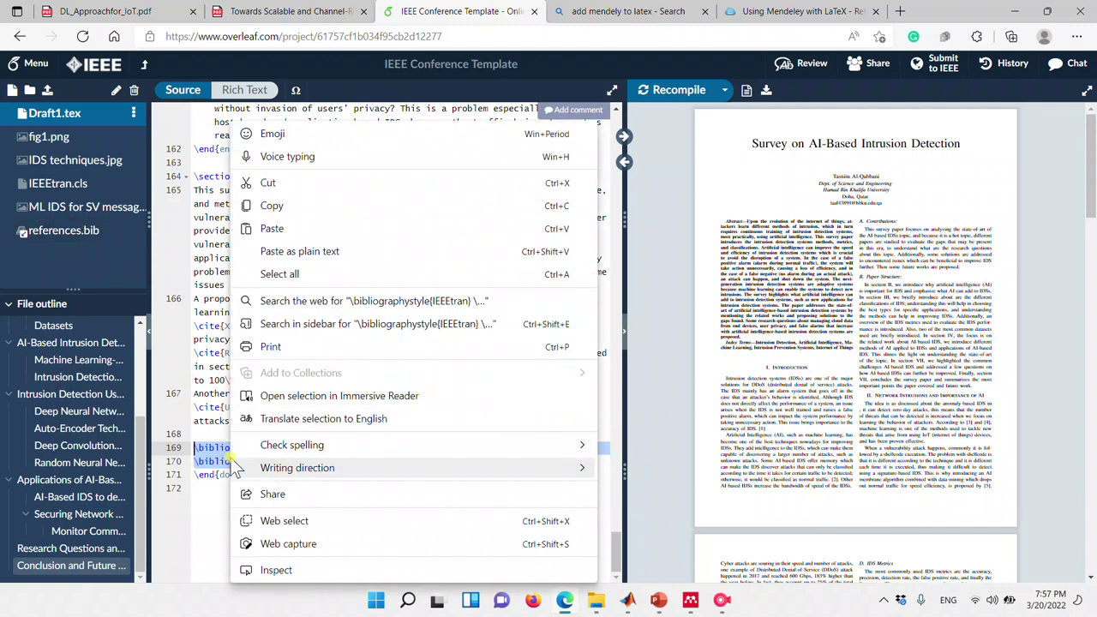
pyautogui.click(295, 208)
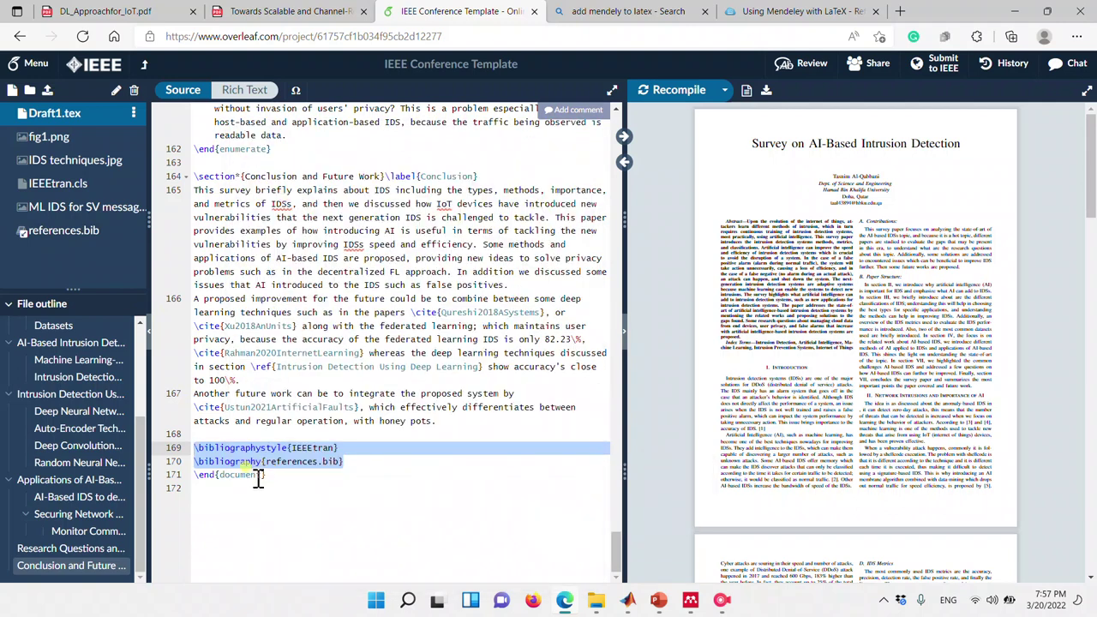
# Examine the formatted References list at the end of the compiled survey paper.
pyautogui.scroll(-20, 681, 365)
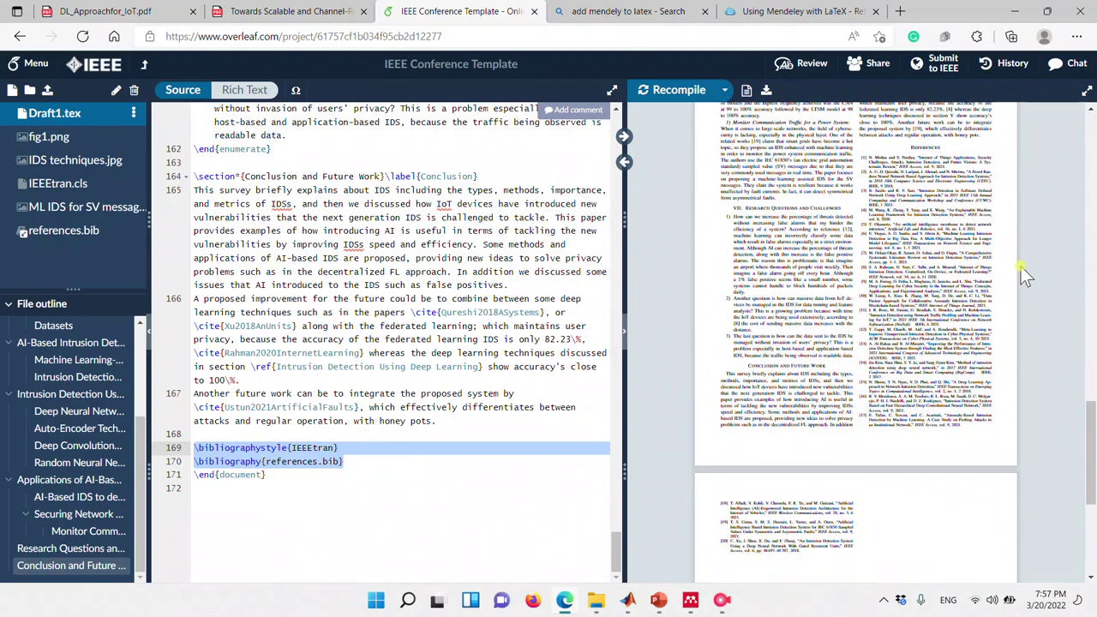
pyautogui.scroll(3, 1021, 267)
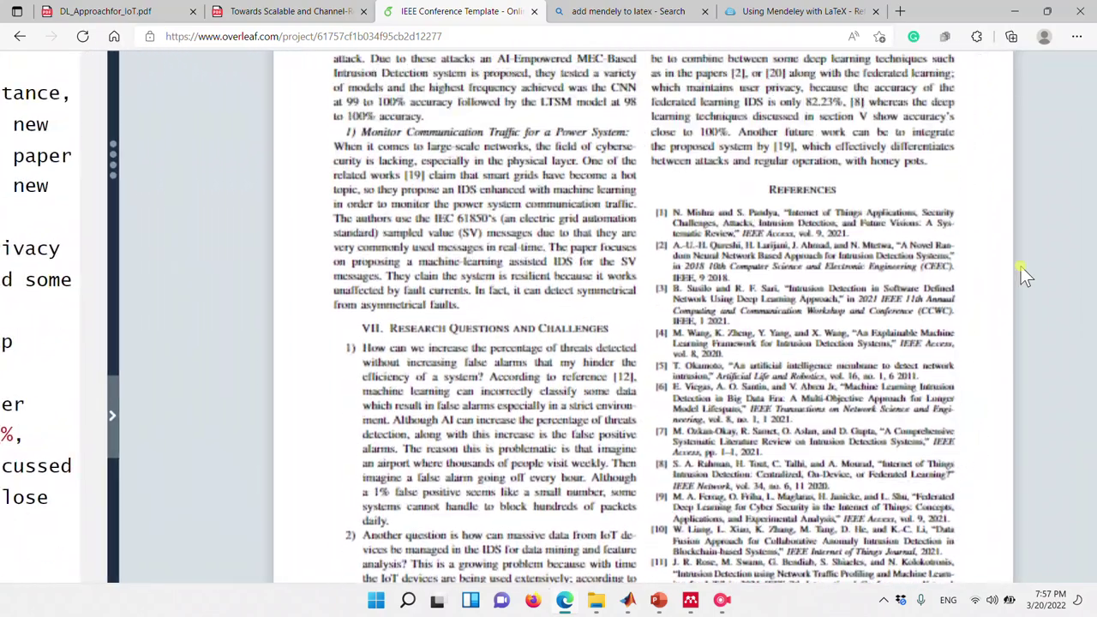
pyautogui.scroll(1, 1021, 266)
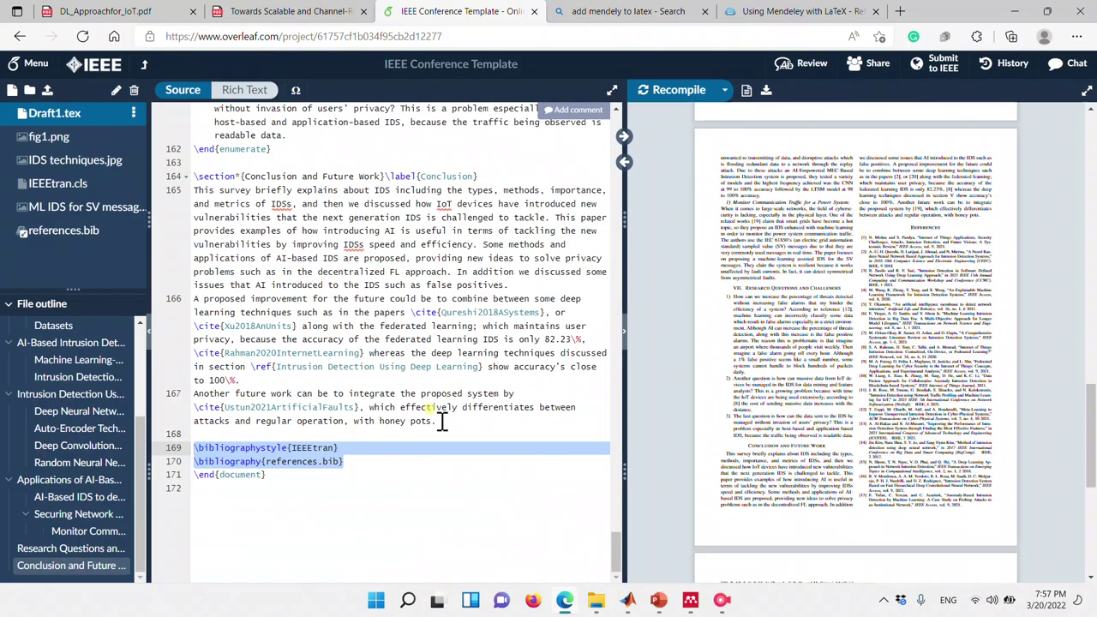
# Reopen the IEEE Conference Template (1) project and delete the \section*{References} heading at the end of conference_101719.tex.
pyautogui.click(143, 67)
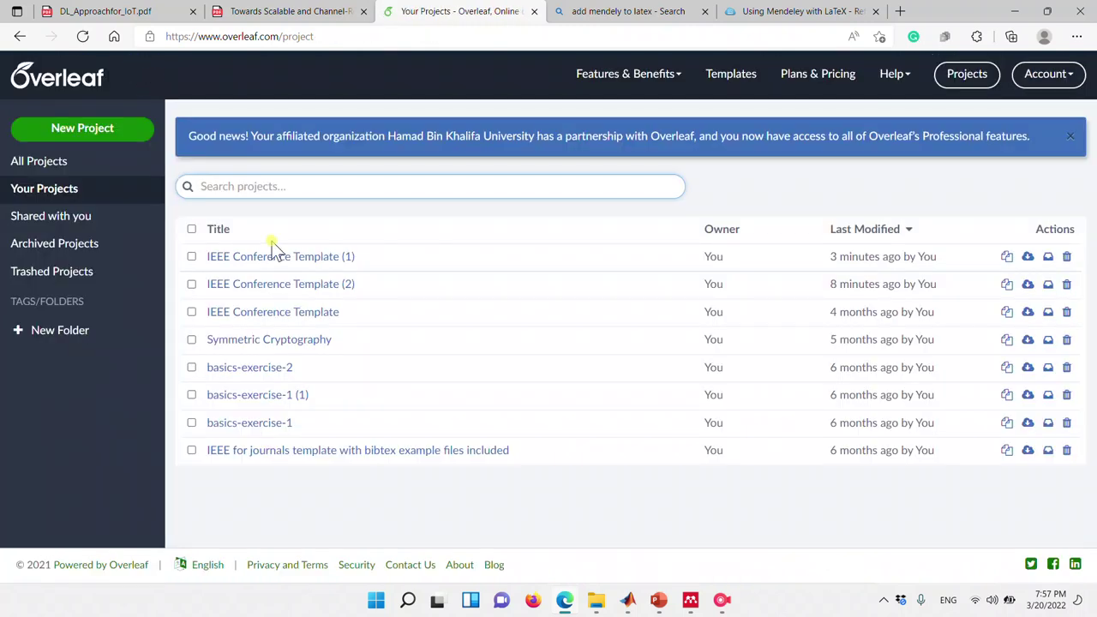
pyautogui.click(281, 262)
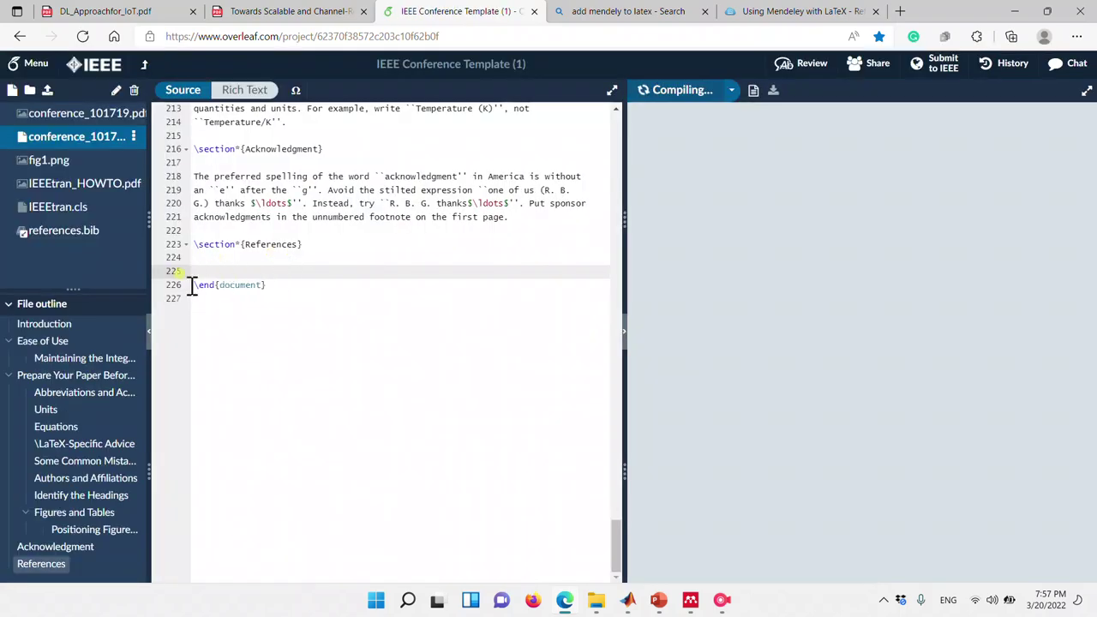
pyautogui.click(210, 257)
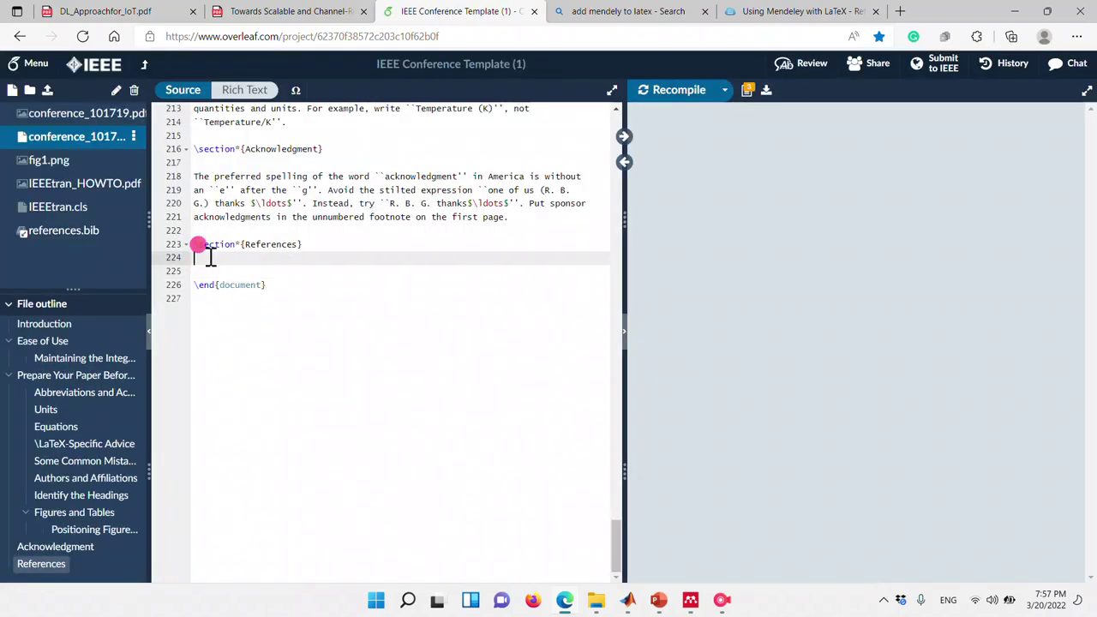
pyautogui.press('BackSpace')
pyautogui.press('BackSpace')
pyautogui.press('BackSpace')
pyautogui.press('BackSpace')
pyautogui.press('BackSpace')
pyautogui.press('BackSpace')
pyautogui.press('BackSpace')
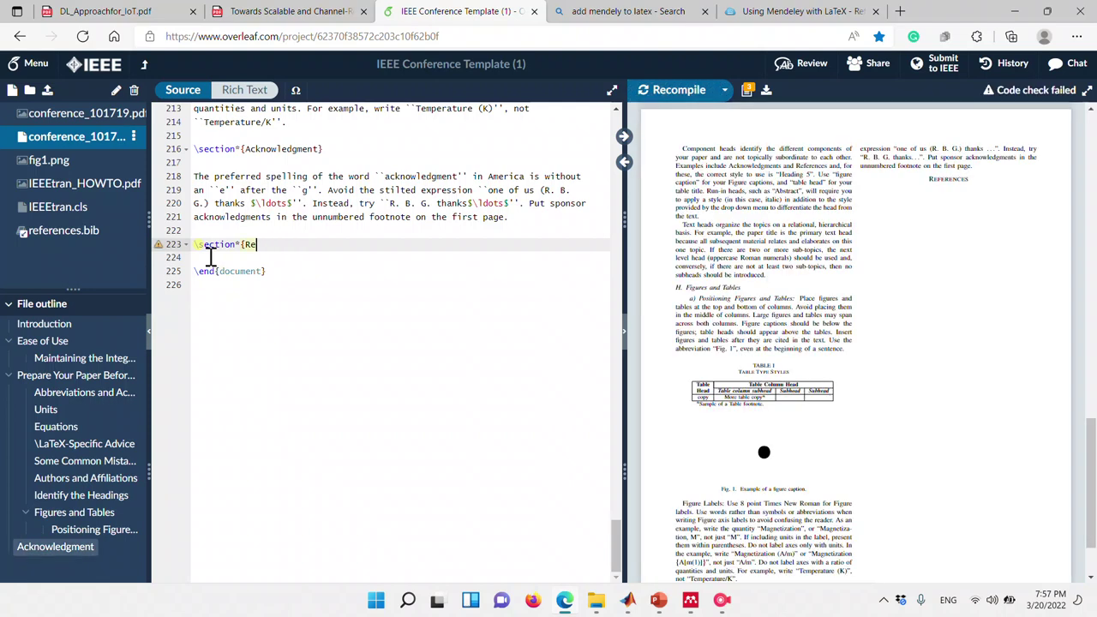
pyautogui.press('BackSpace')
pyautogui.press('BackSpace')
pyautogui.press('BackSpace')
pyautogui.press('BackSpace')
pyautogui.press('BackSpace')
pyautogui.press('BackSpace')
pyautogui.press('BackSpace')
pyautogui.press('BackSpace')
pyautogui.press('BackSpace')
pyautogui.press('BackSpace')
pyautogui.press('BackSpace')
pyautogui.press('BackSpace')
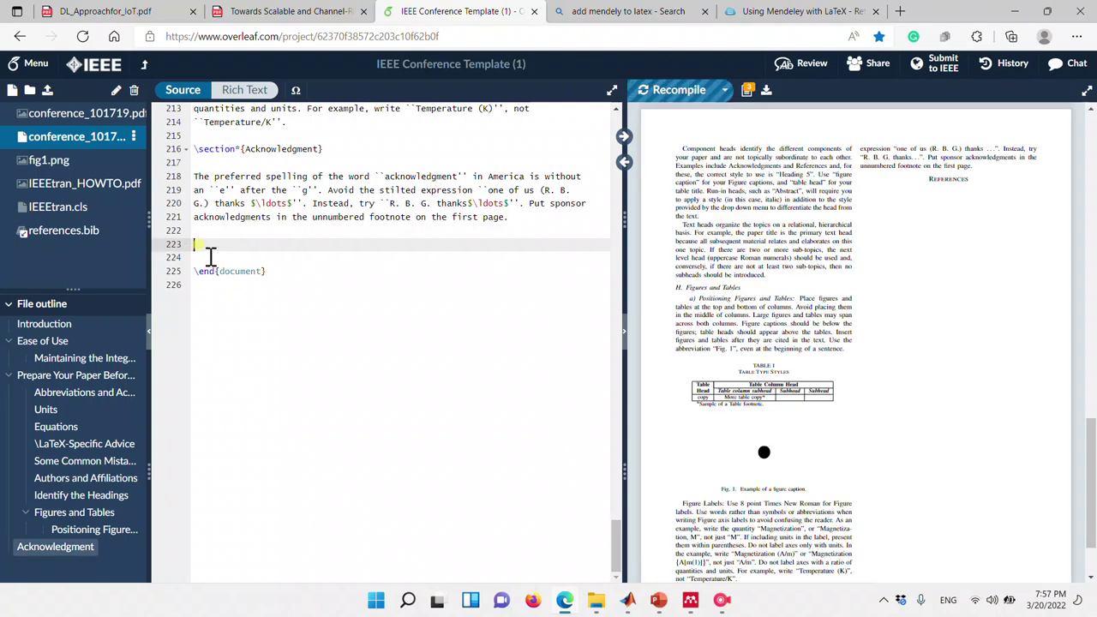
# Paste the copied IEEEtran bibliography style and references.bib bibliography lines before \end{document}, and recompile the paper.
pyautogui.rightClick(199, 248)
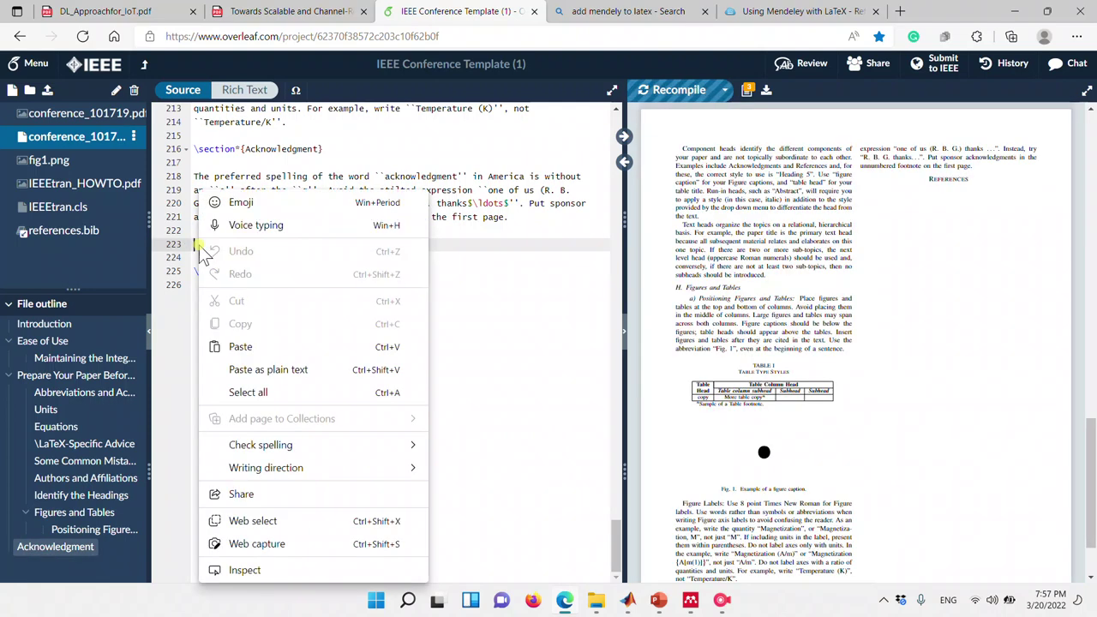
pyautogui.click(279, 349)
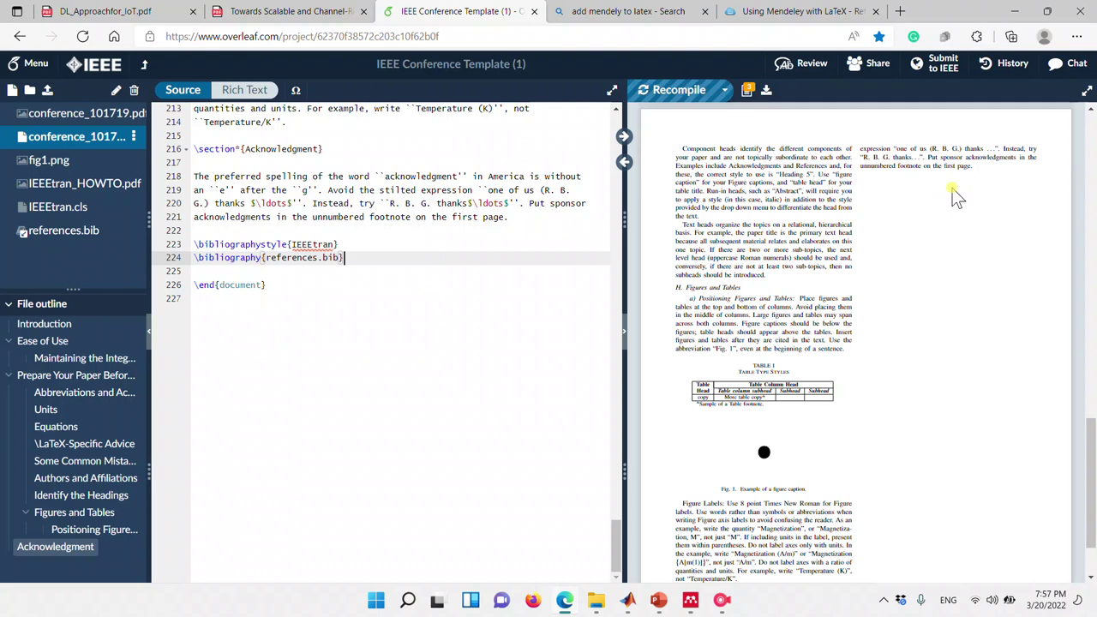
pyautogui.hotkey('ctrl', 's')
pyautogui.scroll(1, 427, 255)
pyautogui.scroll(1, 427, 255)
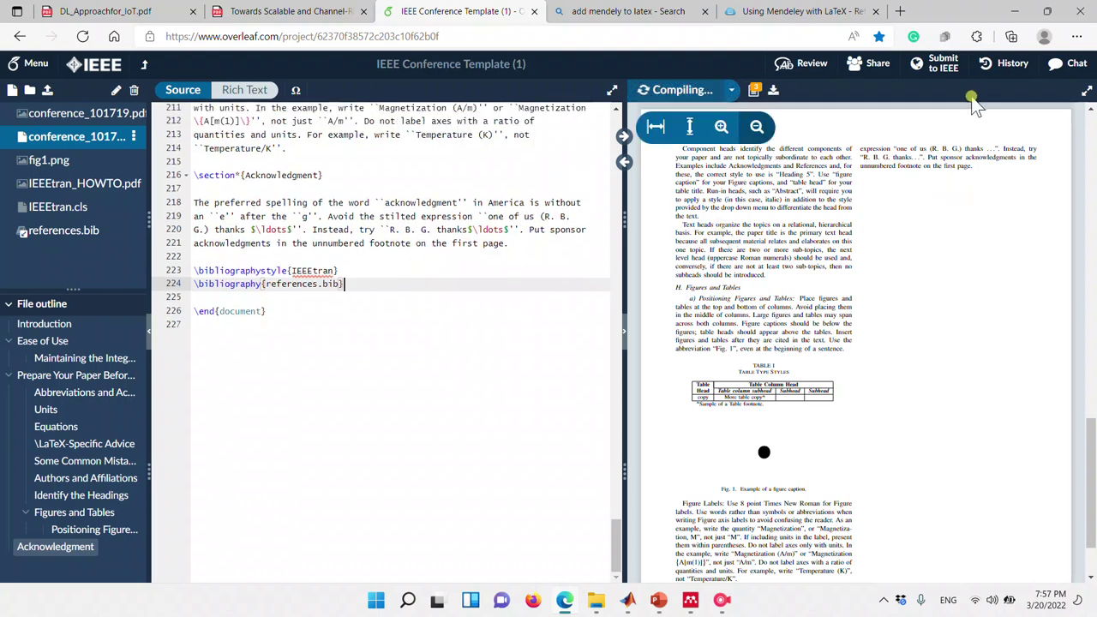
pyautogui.scroll(3, 277, 289)
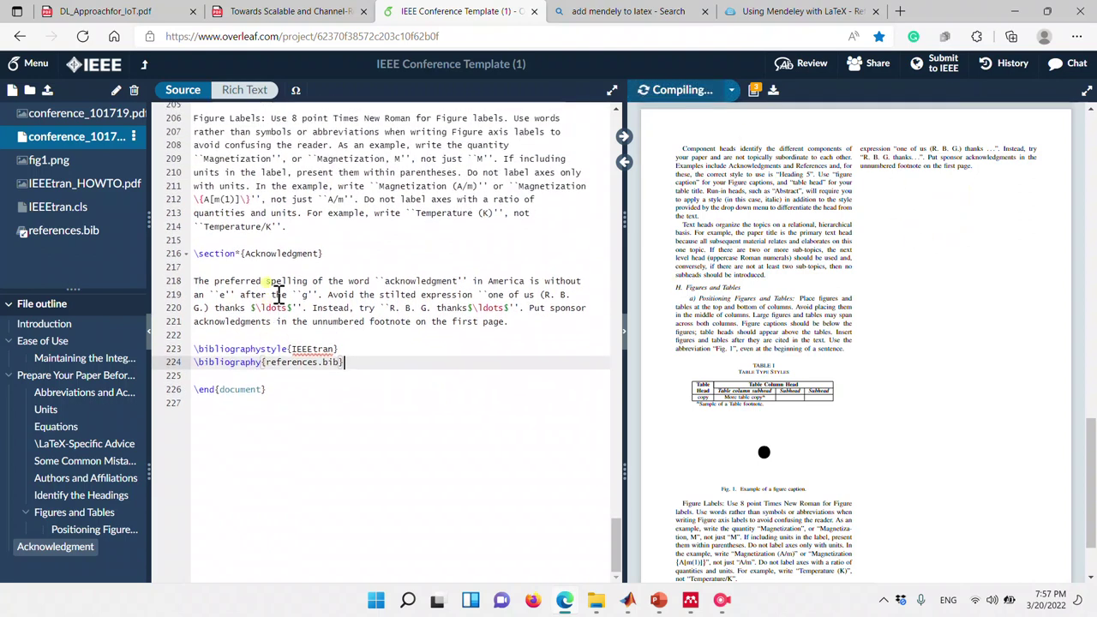
# Delete the Acknowledgment section and the Figure Labels paragraph between the figure and the bibliography lines, and recompile.
pyautogui.moveTo(208, 354); pyautogui.dragTo(185, 266)
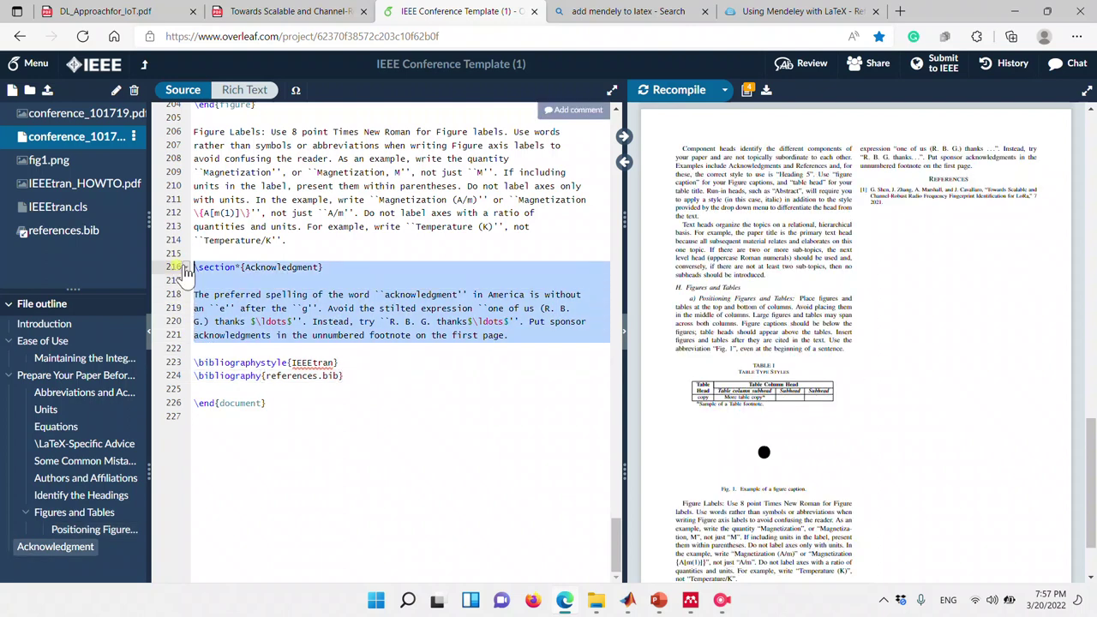
pyautogui.press('BackSpace')
pyautogui.scroll(3, 186, 271)
pyautogui.scroll(3, 186, 271)
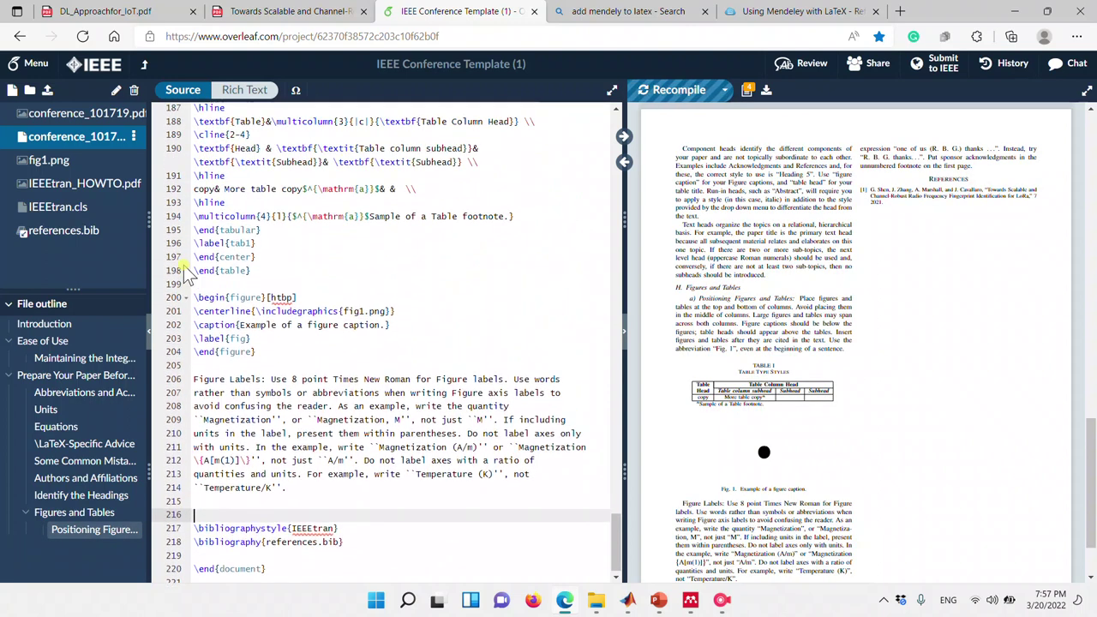
pyautogui.moveTo(301, 491); pyautogui.dragTo(191, 377)
pyautogui.hotkey('ctrl', 's')
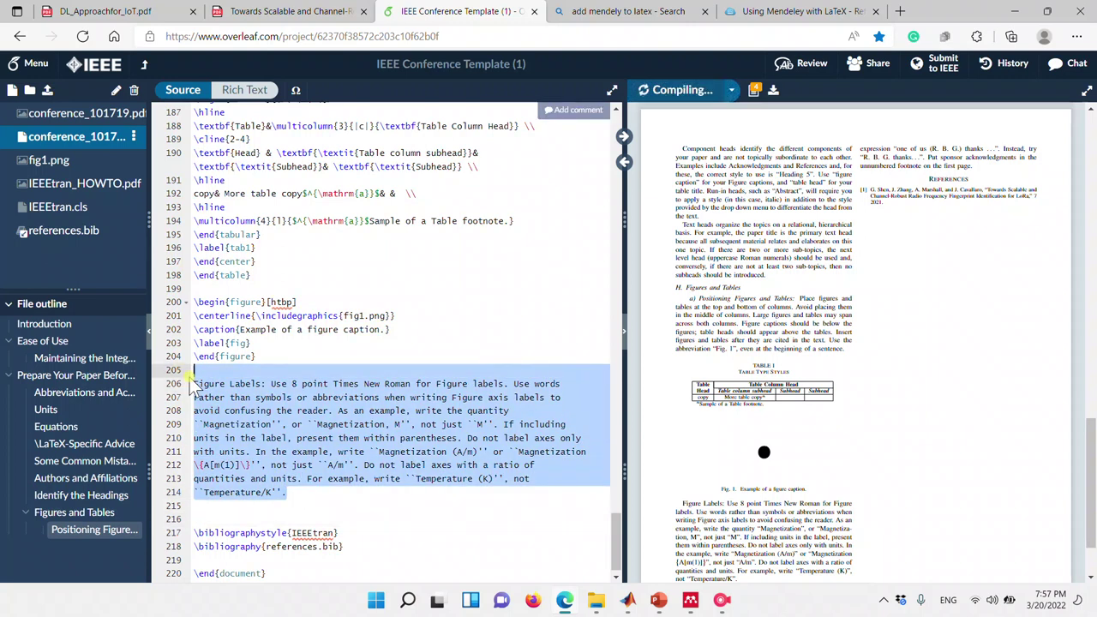
pyautogui.press('BackSpace')
# Remove the \cite{Shen2021TowardsLoRa} citation after "The paper" at the end of the Introduction.
pyautogui.scroll(3, 322, 257)
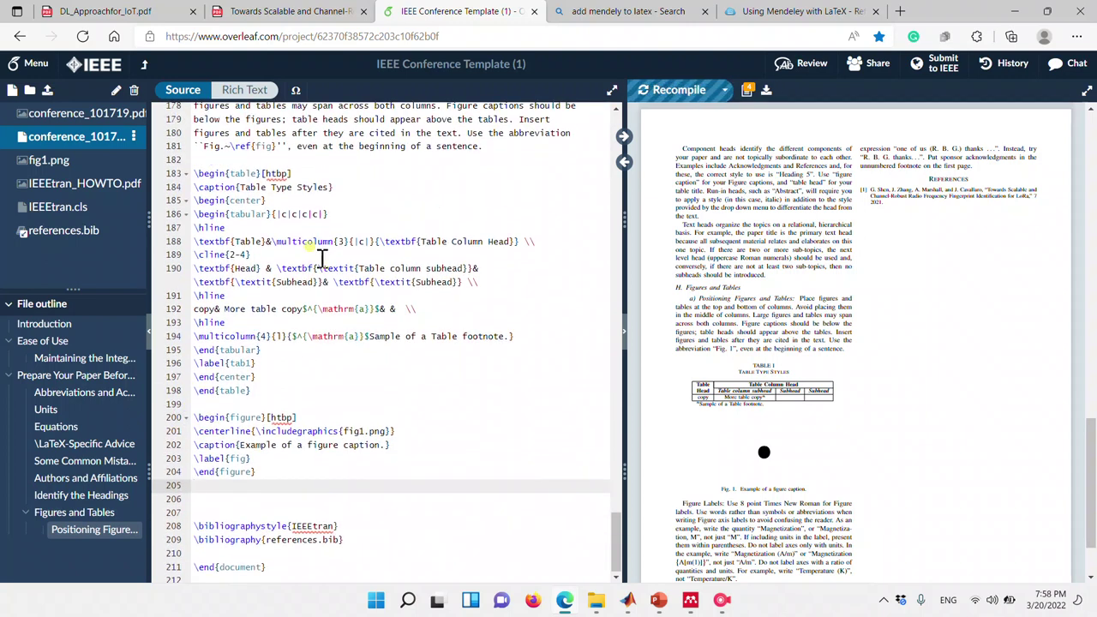
pyautogui.scroll(5, 322, 257)
pyautogui.scroll(7, 316, 298)
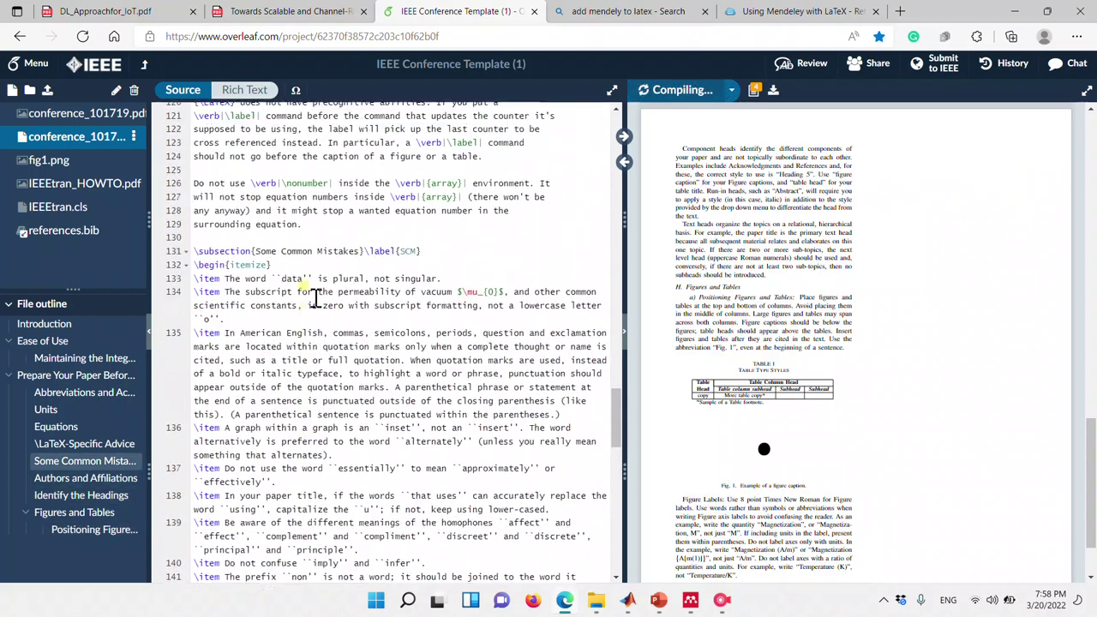
pyautogui.scroll(6, 316, 298)
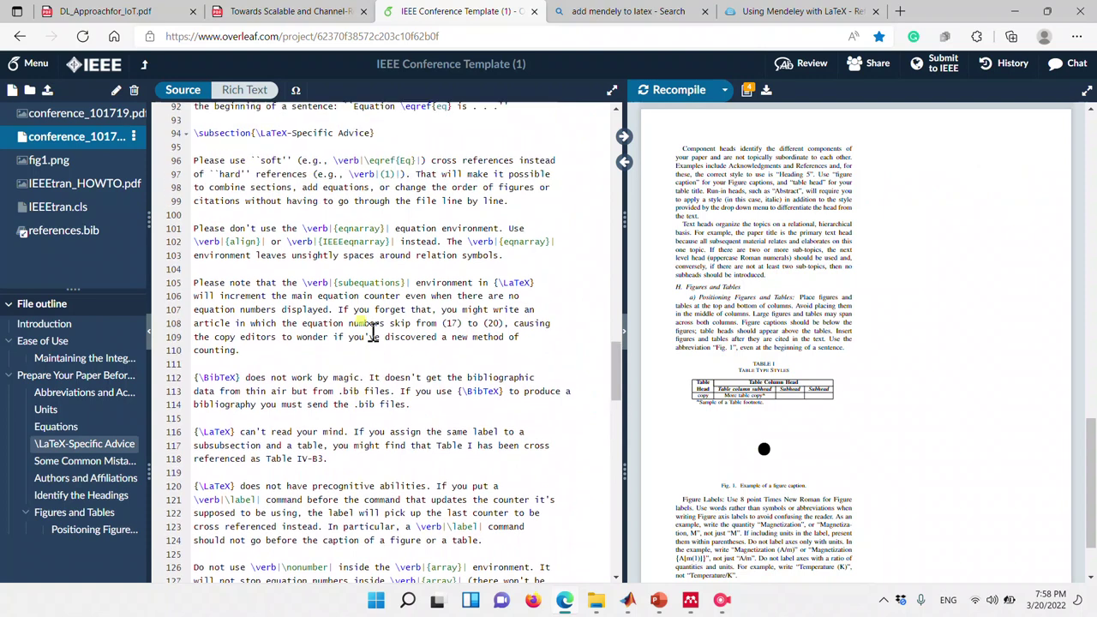
pyautogui.scroll(4, 373, 335)
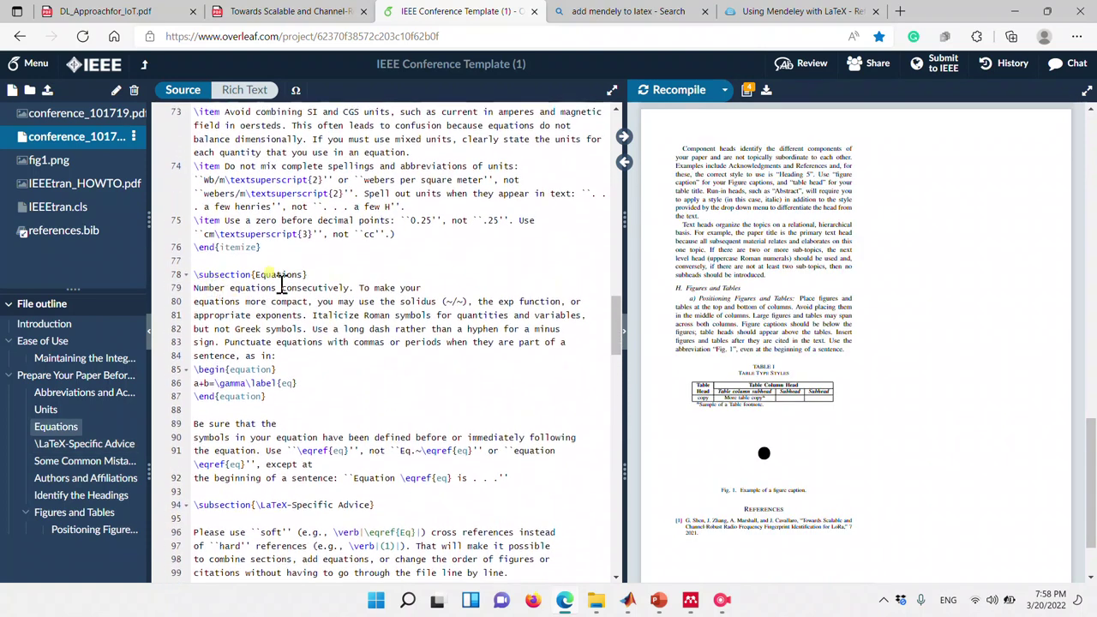
pyautogui.scroll(8, 385, 346)
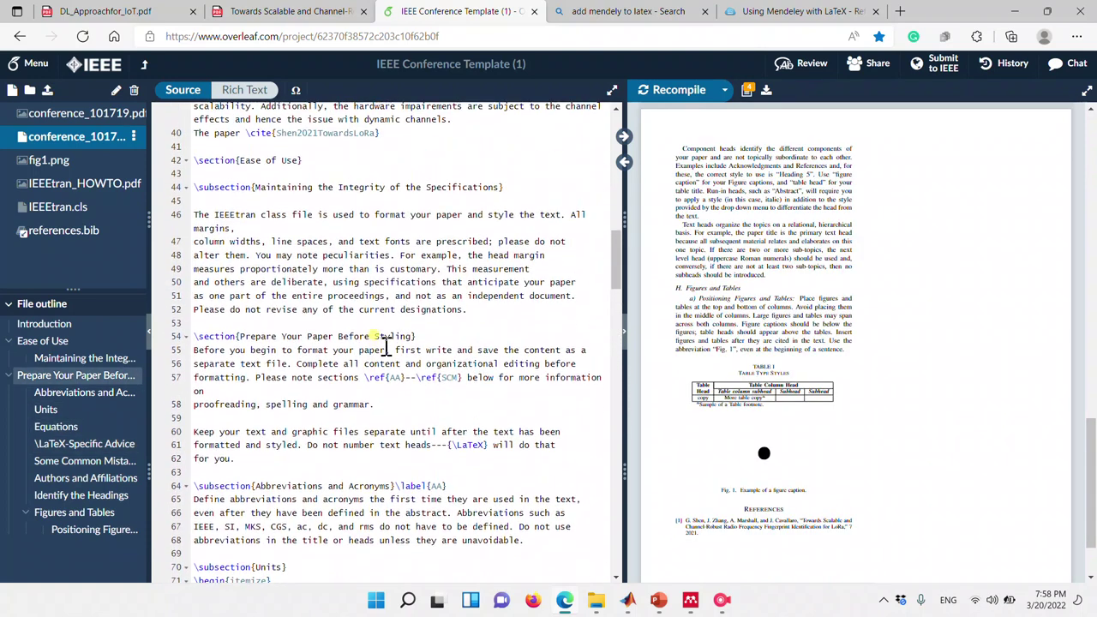
pyautogui.scroll(1, 386, 345)
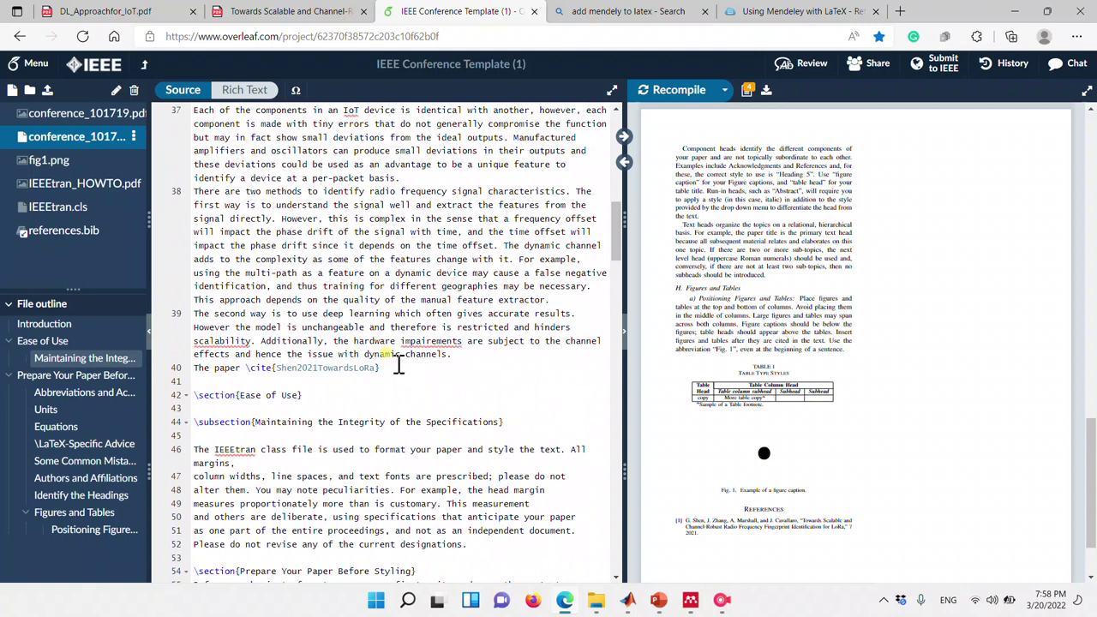
pyautogui.click(398, 367)
pyautogui.press('BackSpace')
pyautogui.press('BackSpace')
pyautogui.press('BackSpace')
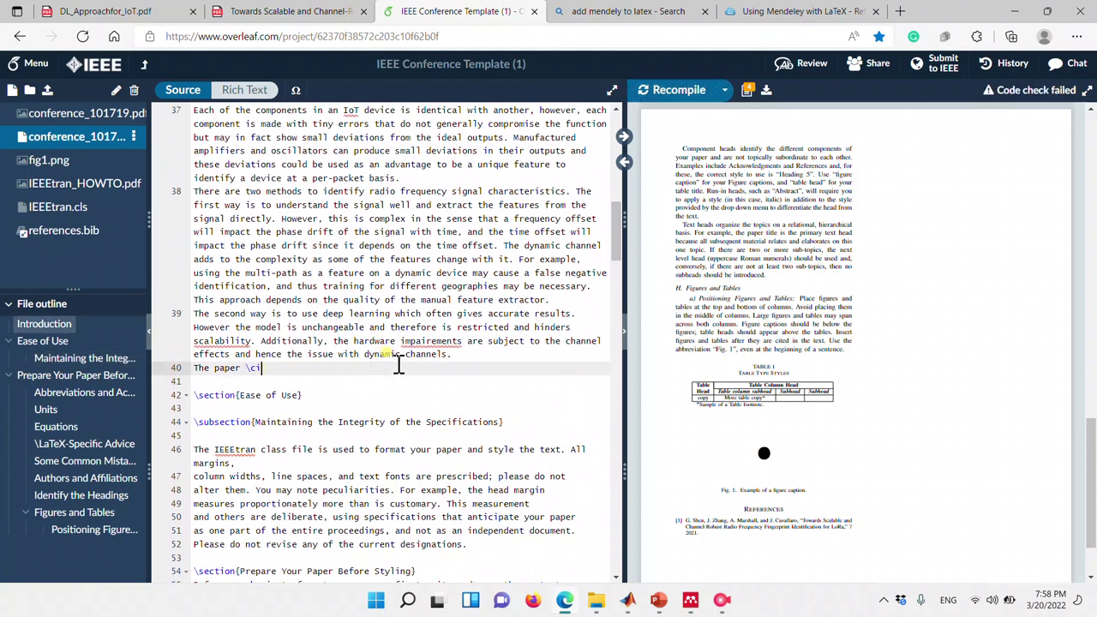
pyautogui.press('BackSpace')
pyautogui.press('BackSpace')
pyautogui.press('BackSpace')
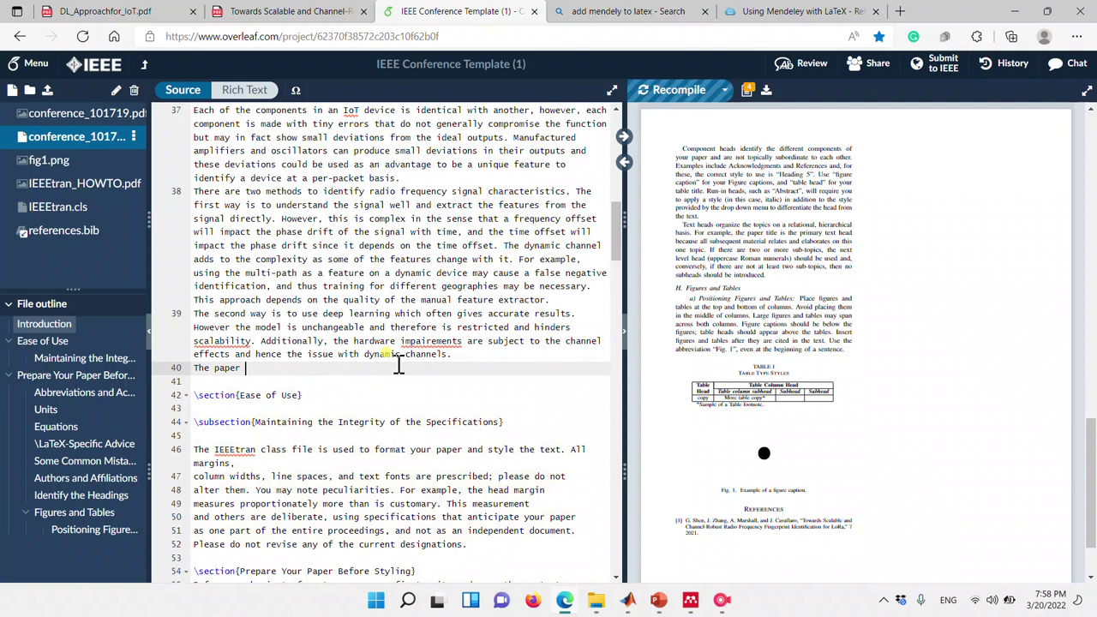
# Insert a \cite{} command with the Shen2021TowardsLoRa reference after "The paper" in the Introduction, and recompile to check the References list.
pyautogui.write('\\')
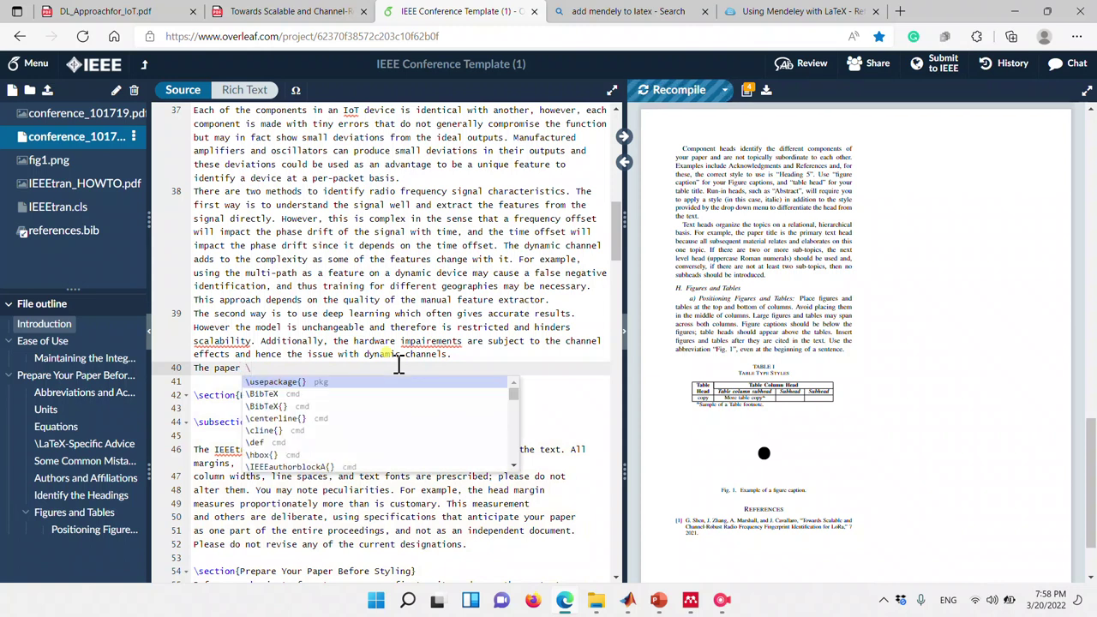
pyautogui.write('cite')
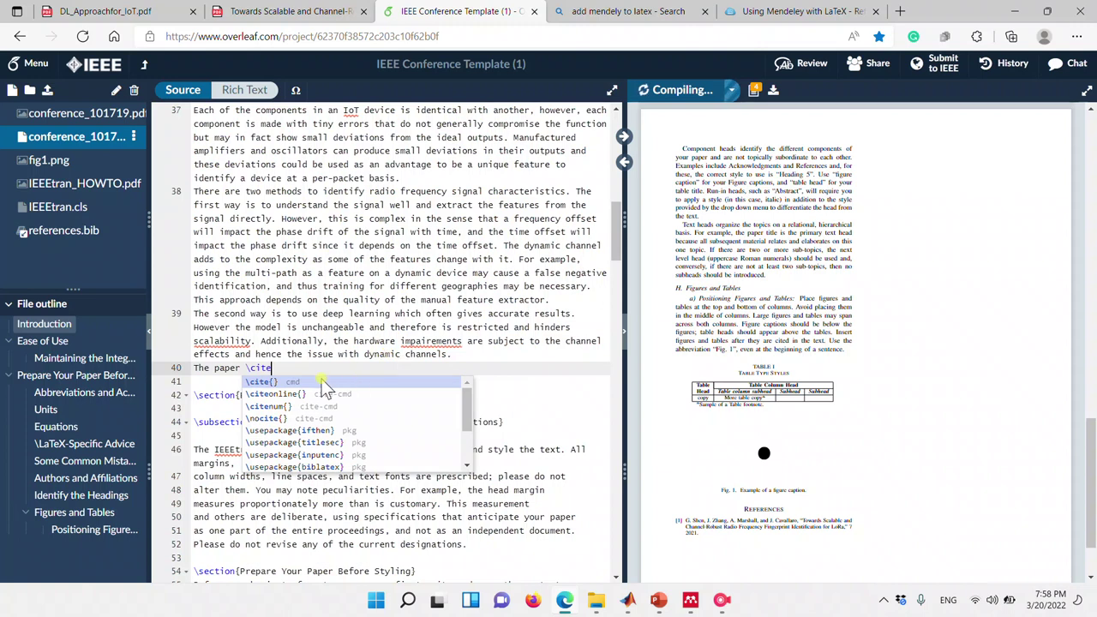
pyautogui.click(264, 382)
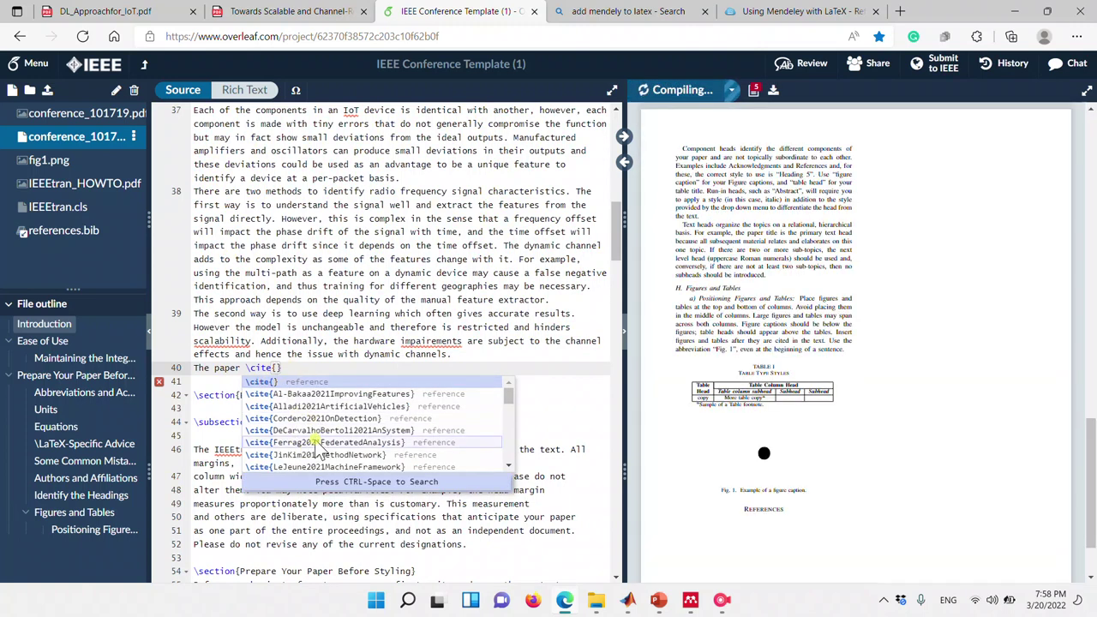
pyautogui.click(509, 470)
pyautogui.click(508, 470)
pyautogui.click(509, 469)
pyautogui.click(508, 470)
pyautogui.click(508, 470)
pyautogui.click(508, 470)
pyautogui.click(508, 470)
pyautogui.click(508, 470)
pyautogui.click(508, 470)
pyautogui.click(508, 470)
pyautogui.click(509, 470)
pyautogui.click(509, 470)
pyautogui.click(508, 469)
pyautogui.click(509, 470)
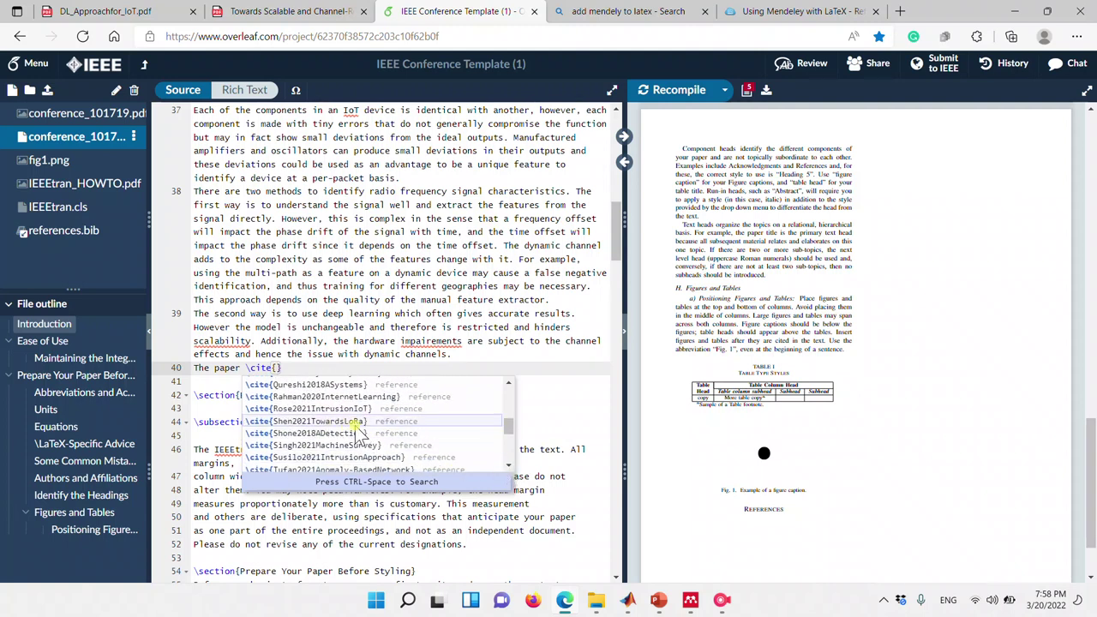
pyautogui.click(261, 422)
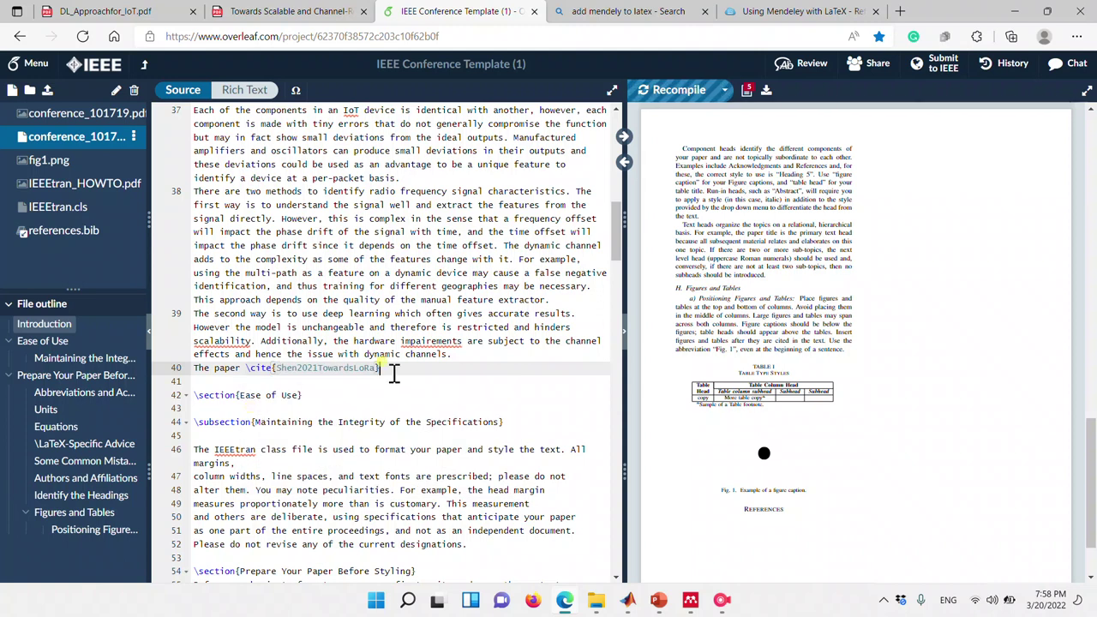
pyautogui.click(669, 94)
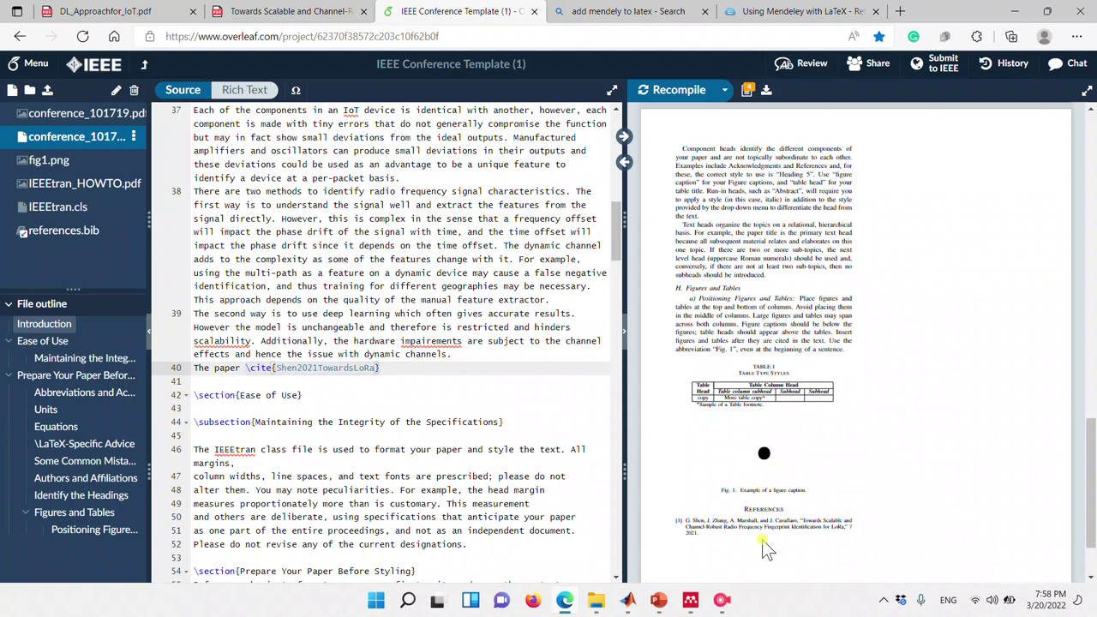
pyautogui.scroll(-2, 765, 548)
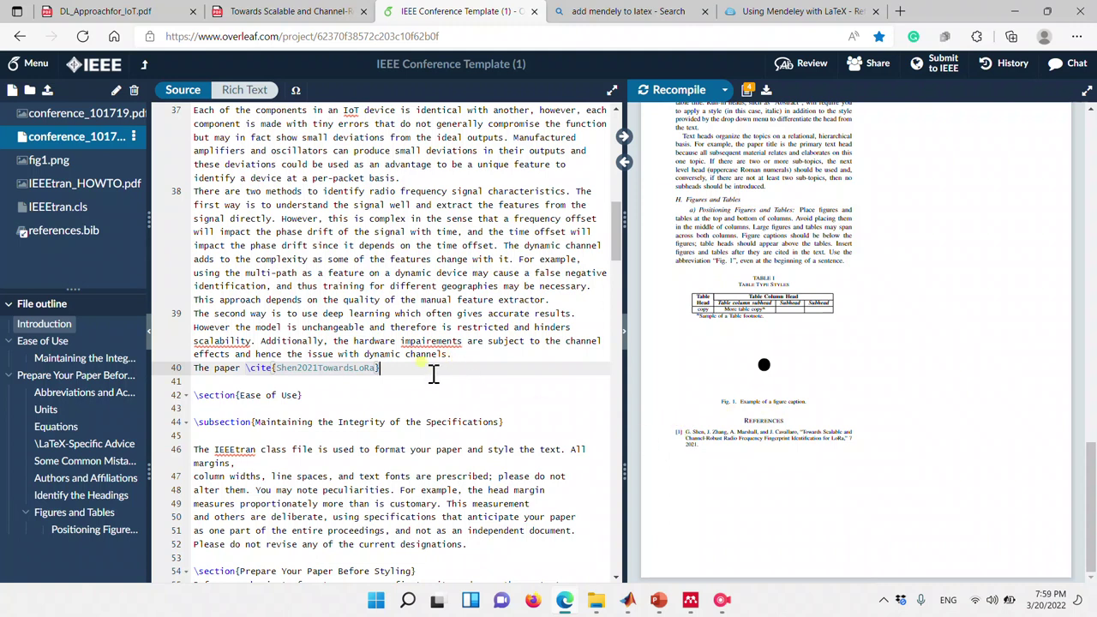
# End the citation sentence with a period and correct the misspelled word before it to "impairments".
pyautogui.write('.')
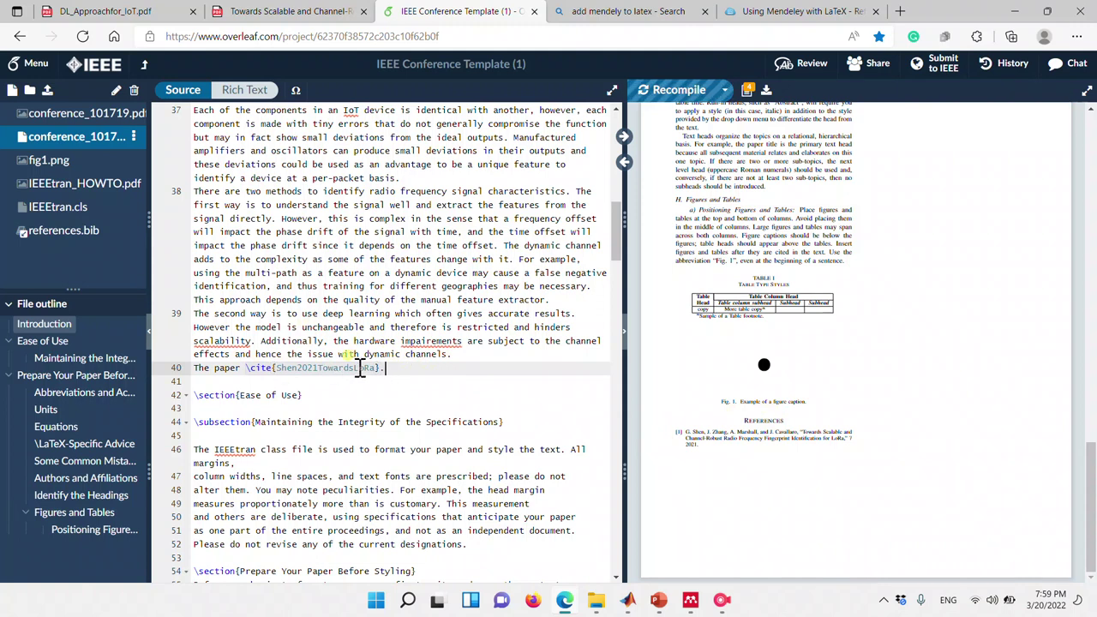
pyautogui.scroll(1, 437, 333)
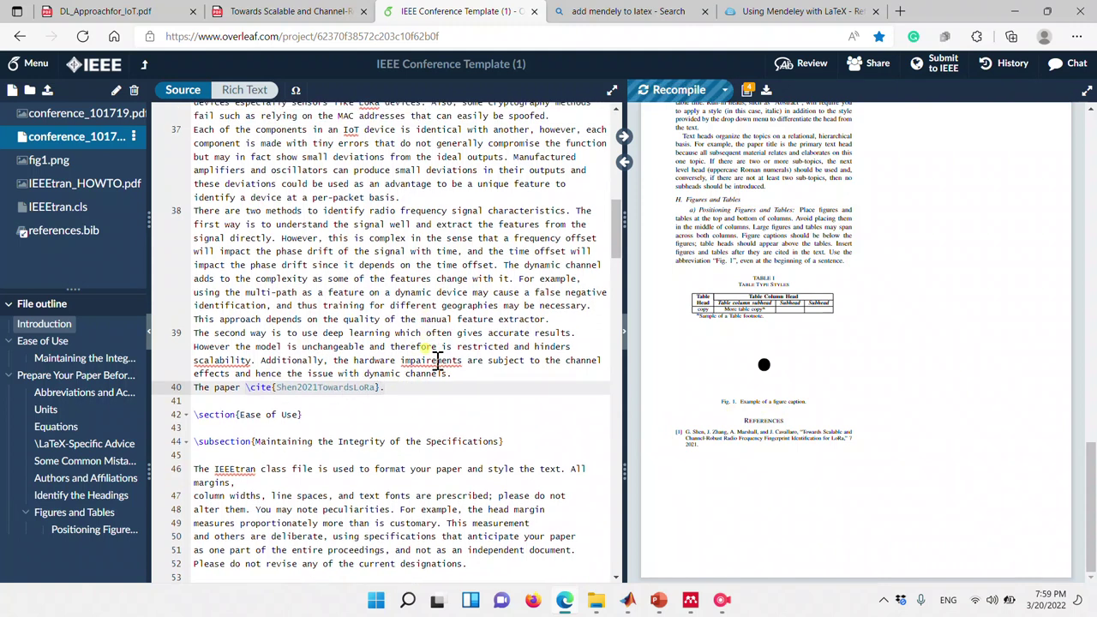
pyautogui.rightClick(437, 360)
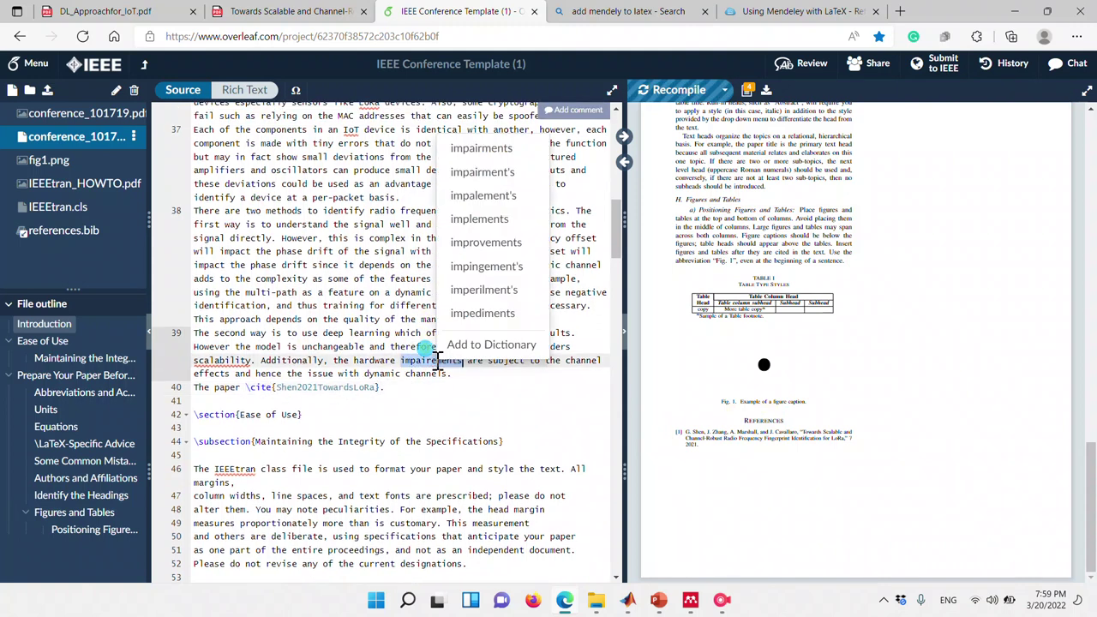
pyautogui.click(487, 149)
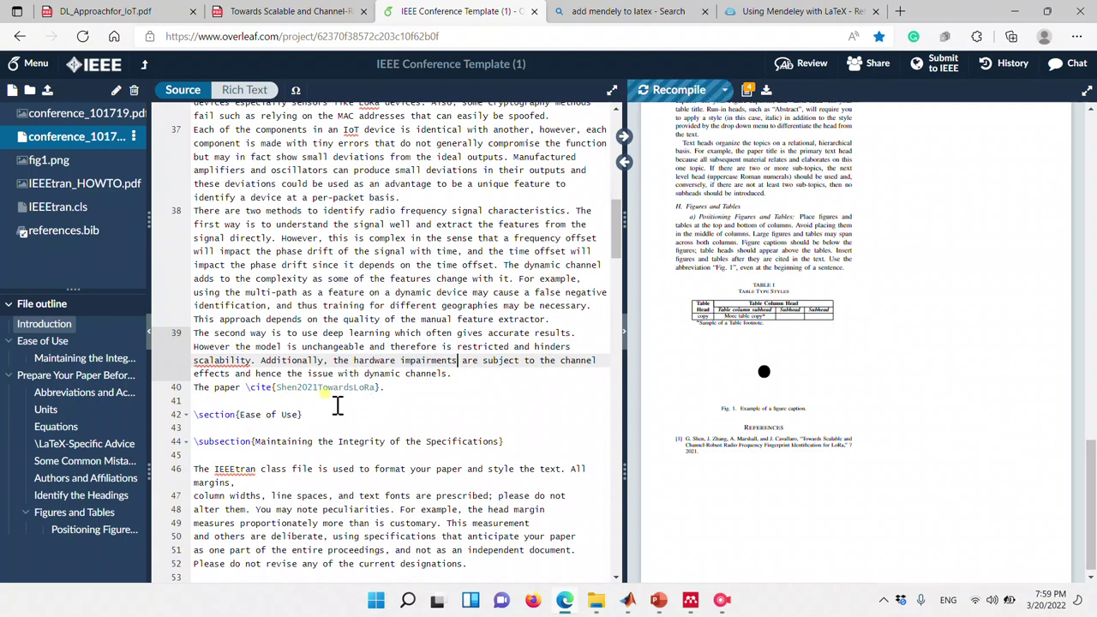
pyautogui.click(412, 198)
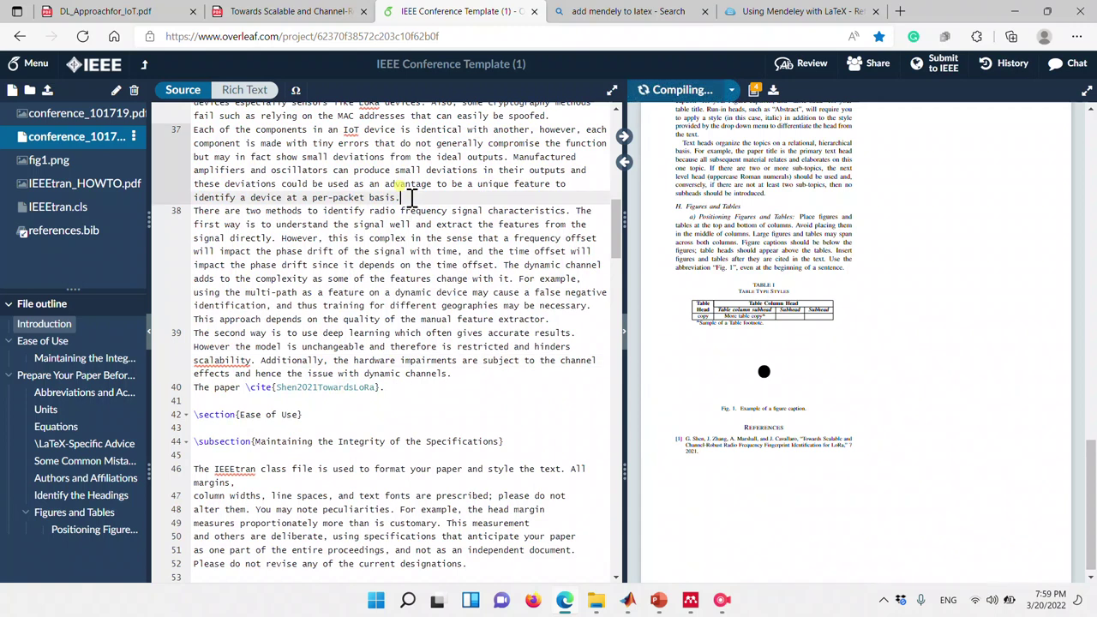
pyautogui.write('\\')
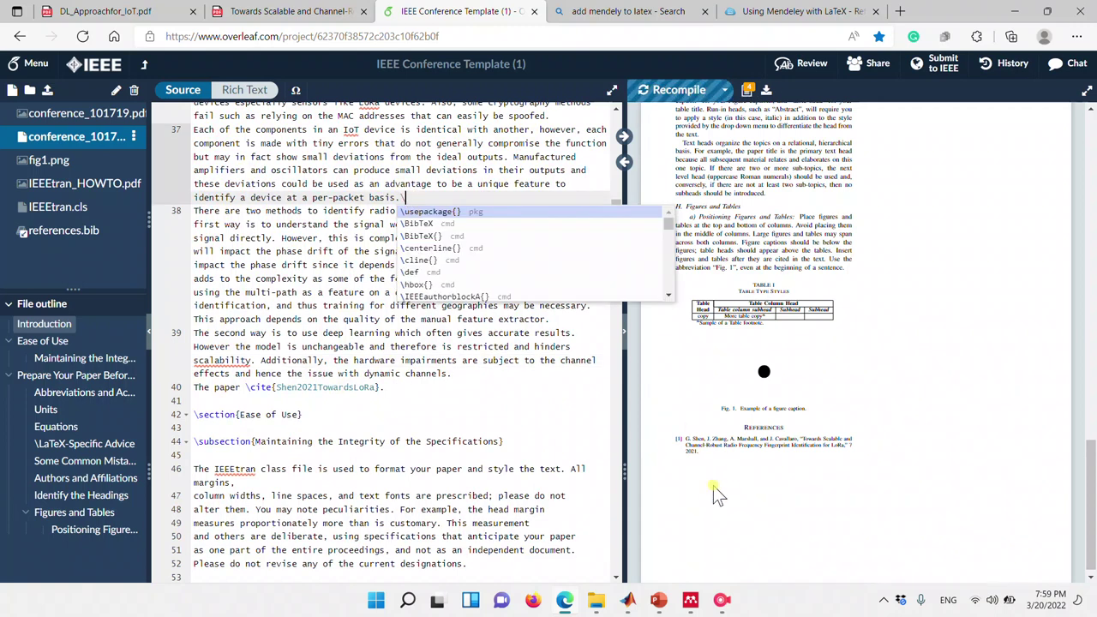
pyautogui.press('BackSpace')
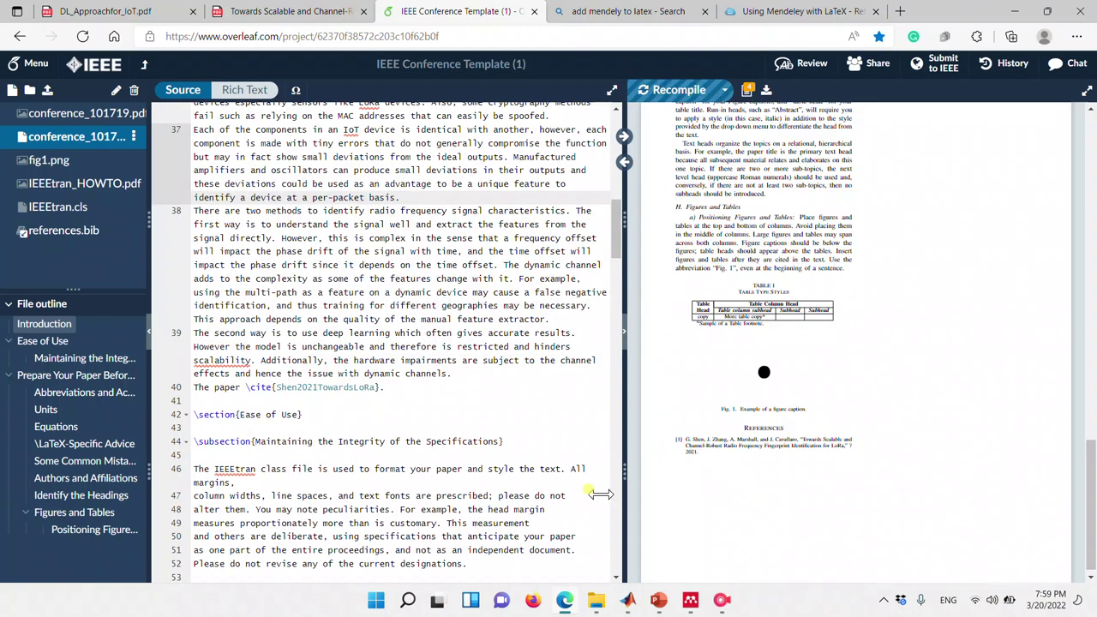
# Switch to Mendeley Reference Manager and delete the nine references listed directly below the 2021 "Towards Scalable and Channel-Robust Radio Frequency" entry.
pyautogui.click(701, 602)
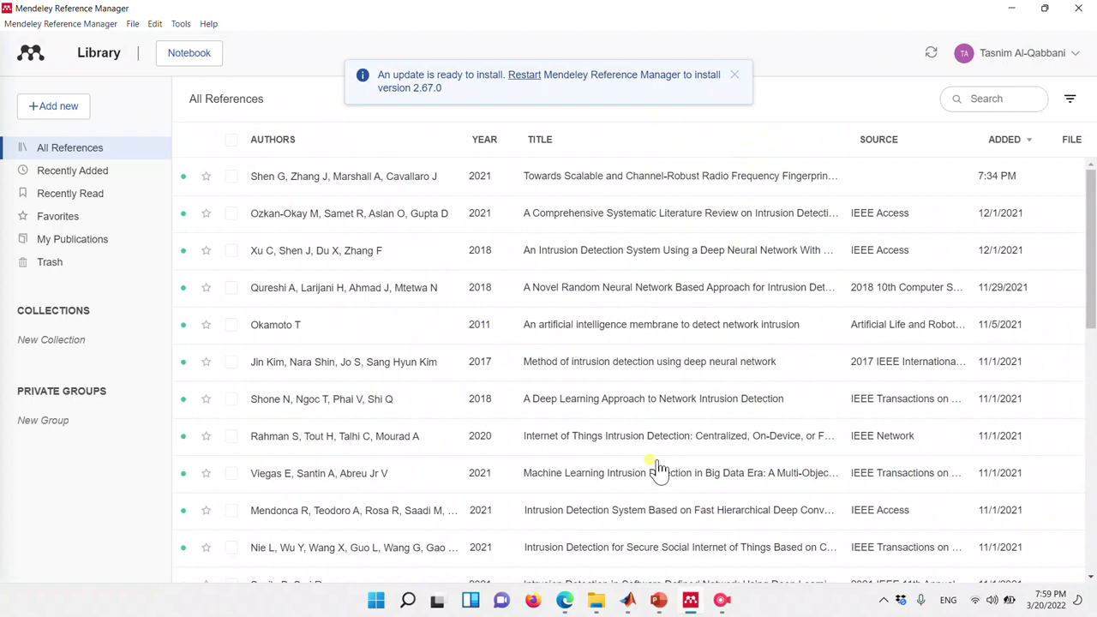
pyautogui.click(690, 600)
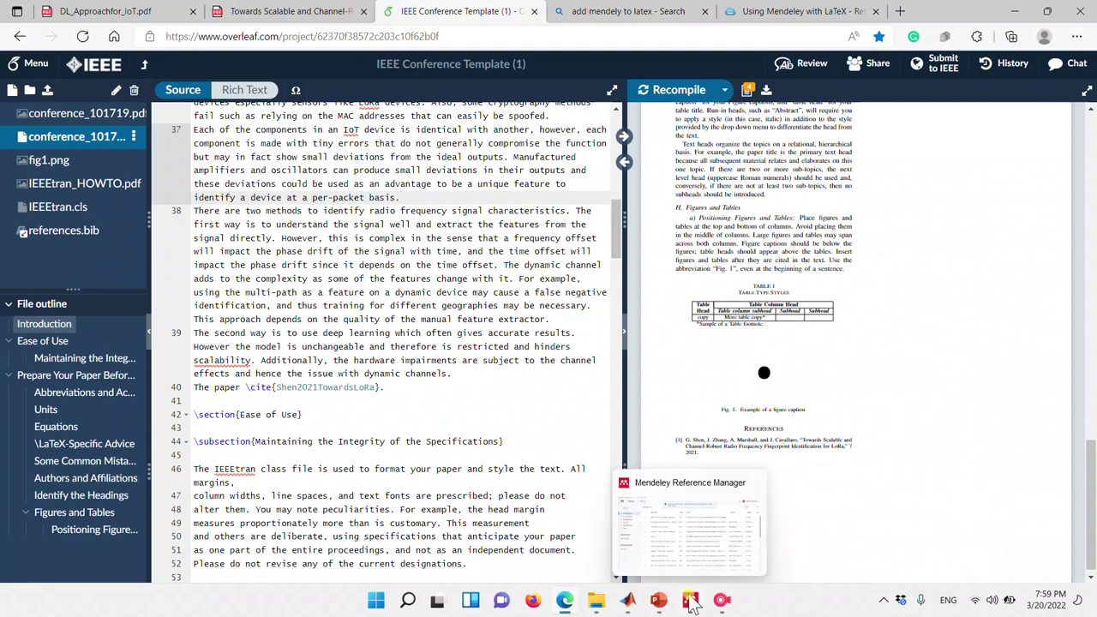
pyautogui.click(635, 566)
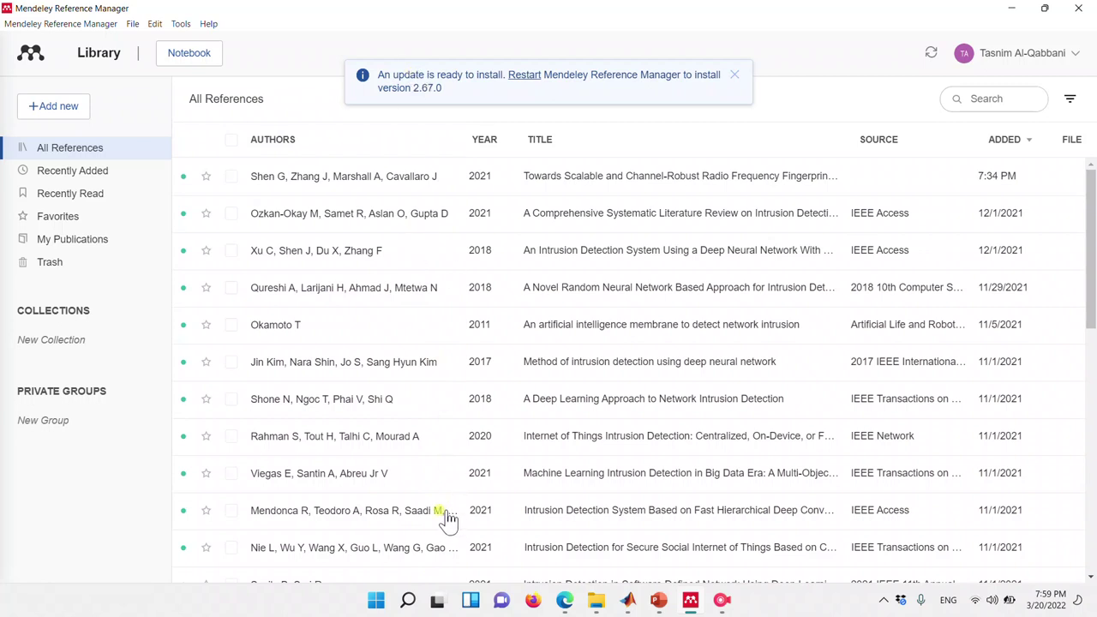
pyautogui.click(230, 215)
pyautogui.click(232, 250)
pyautogui.click(230, 290)
pyautogui.click(232, 326)
pyautogui.click(232, 363)
pyautogui.click(232, 400)
pyautogui.click(232, 436)
pyautogui.click(230, 474)
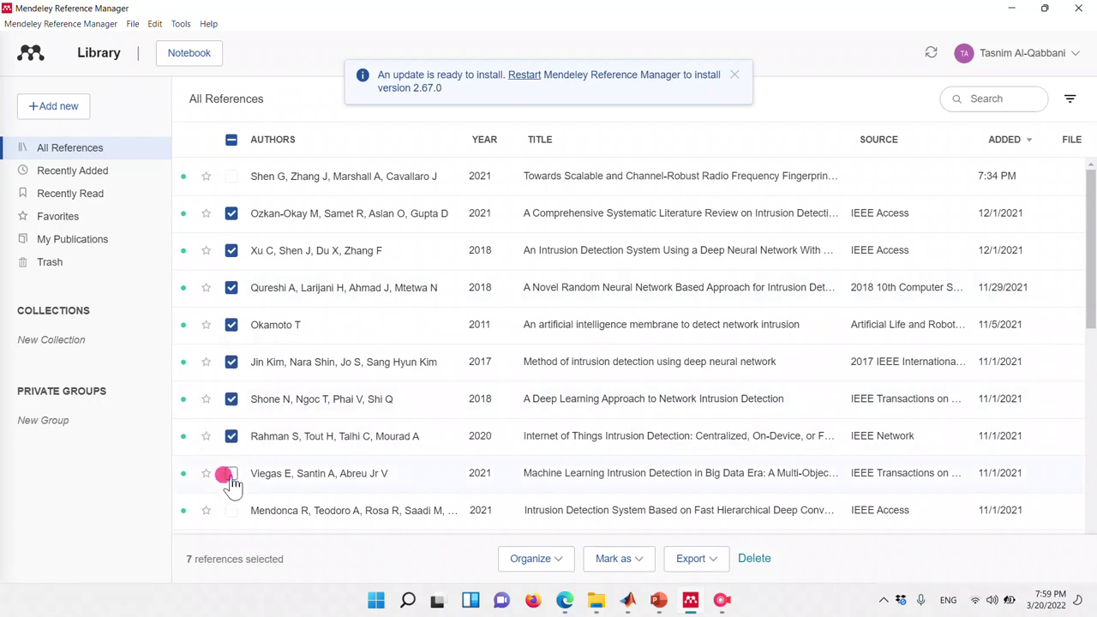
pyautogui.click(230, 511)
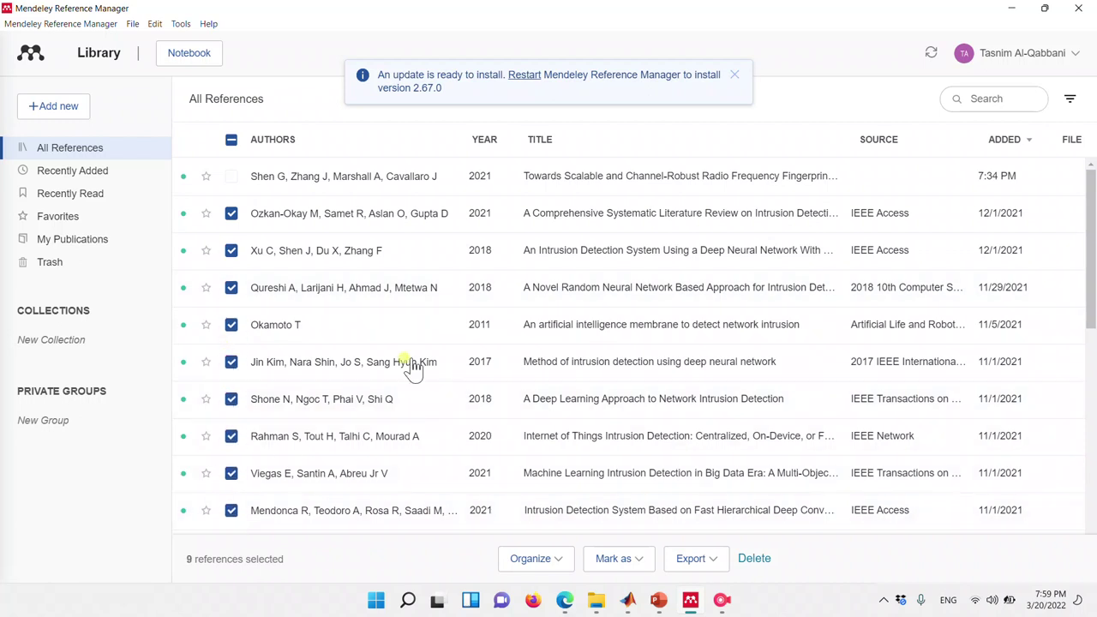
pyautogui.click(751, 567)
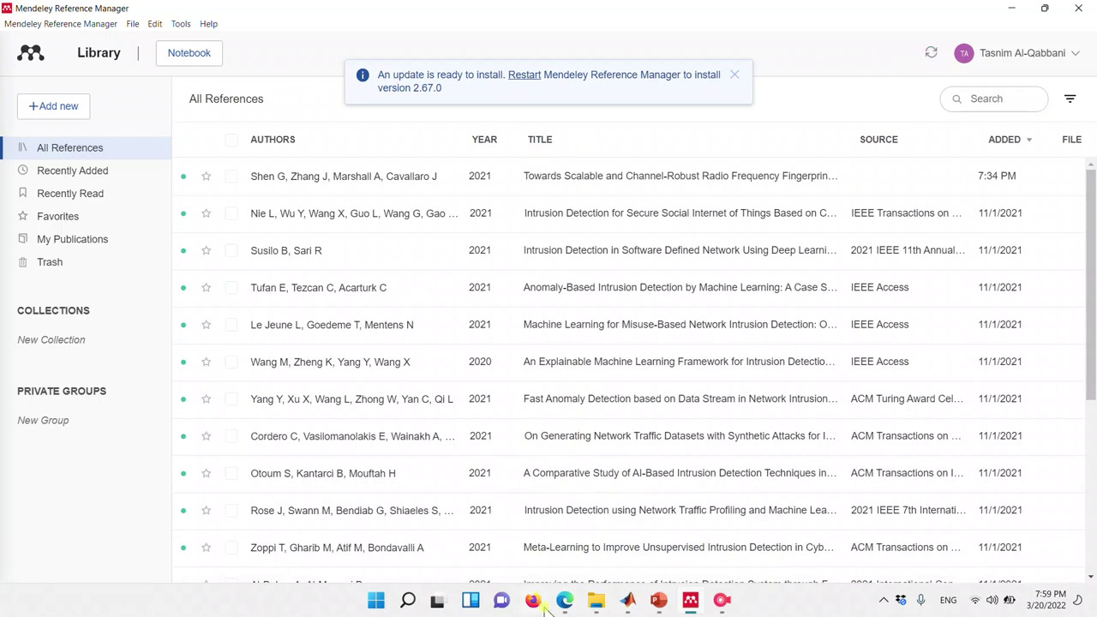
# Review the Introduction text in Overleaf and the remaining references in Mendeley, finishing back in Overleaf.
pyautogui.moveTo(594, 609)
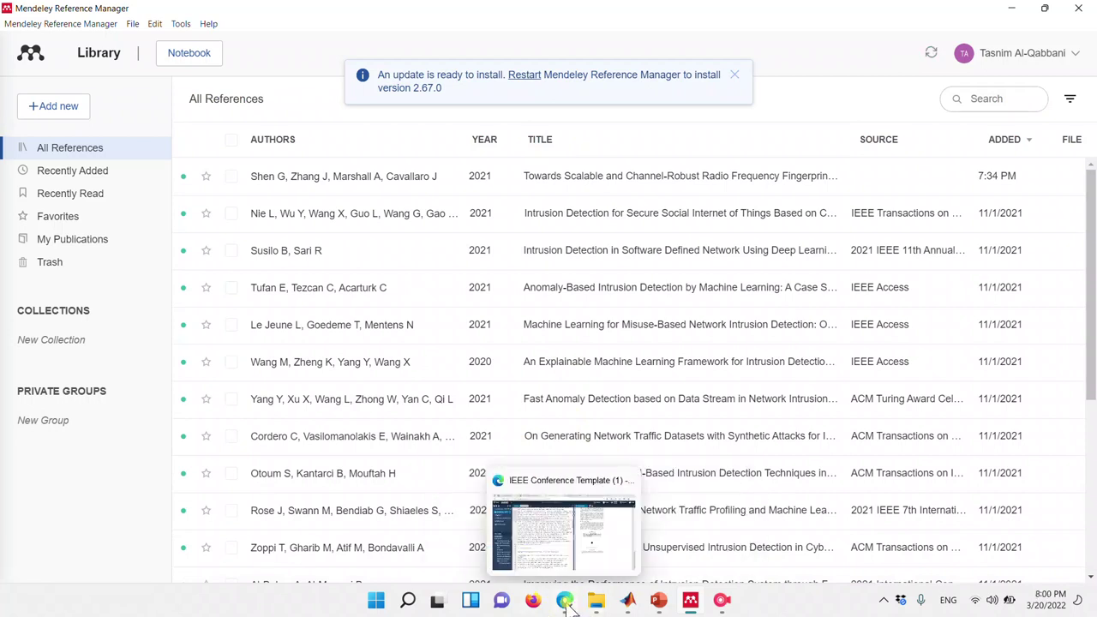
pyautogui.click(564, 557)
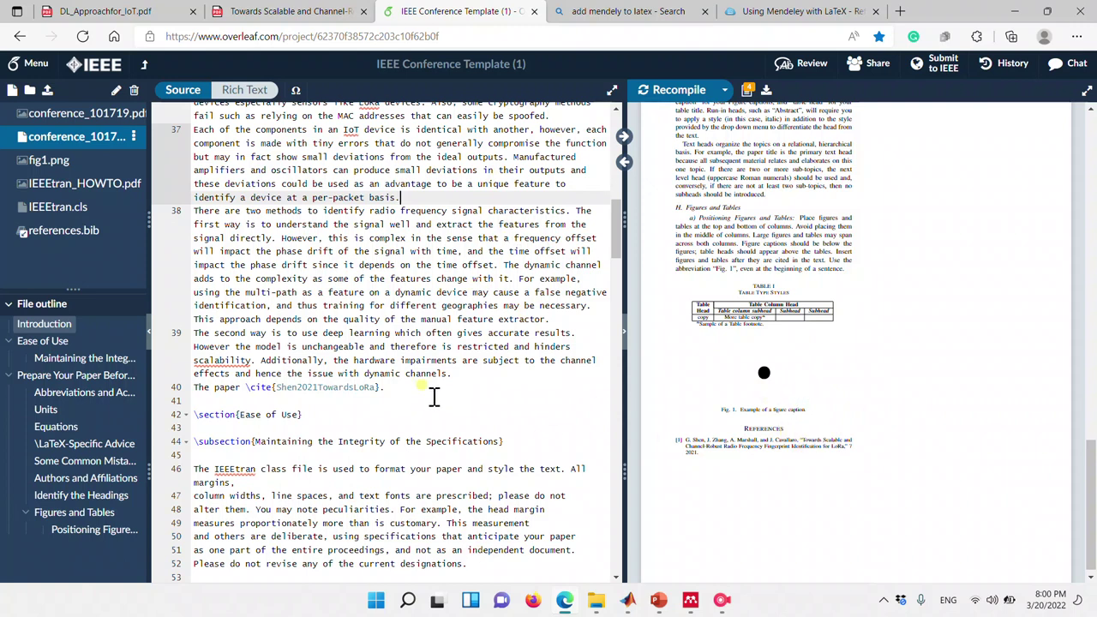
pyautogui.scroll(3, 435, 399)
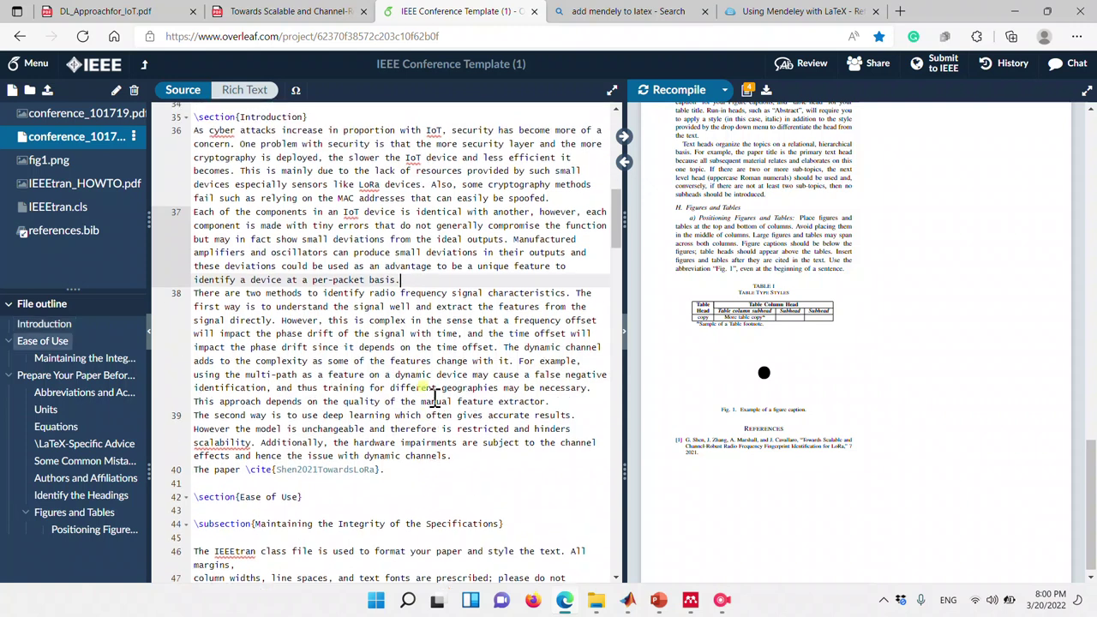
pyautogui.scroll(-2, 435, 399)
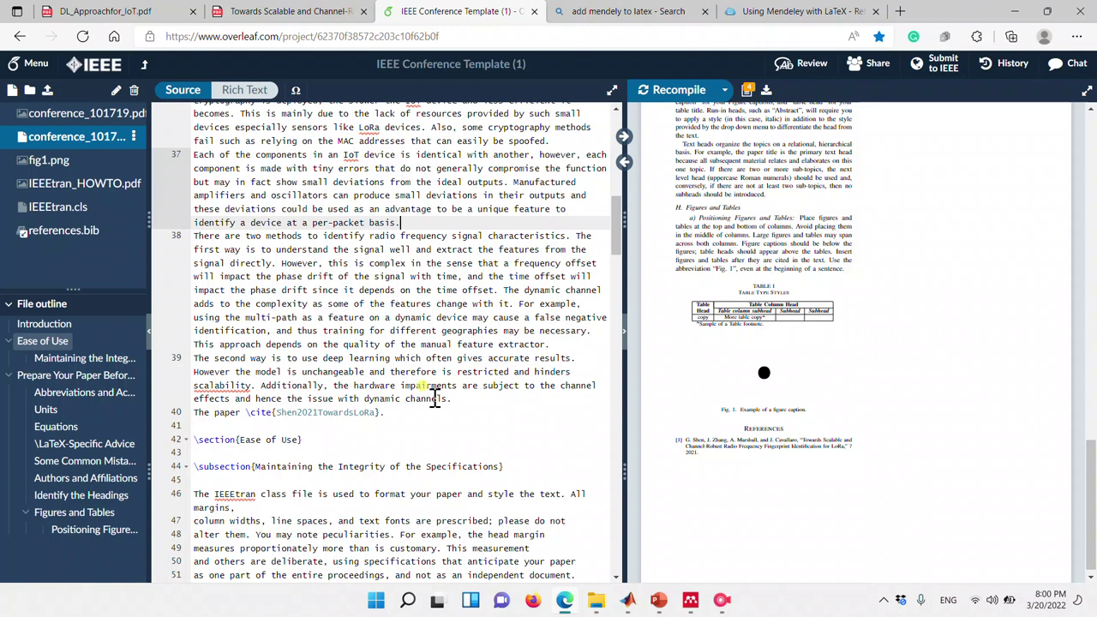
pyautogui.click(690, 600)
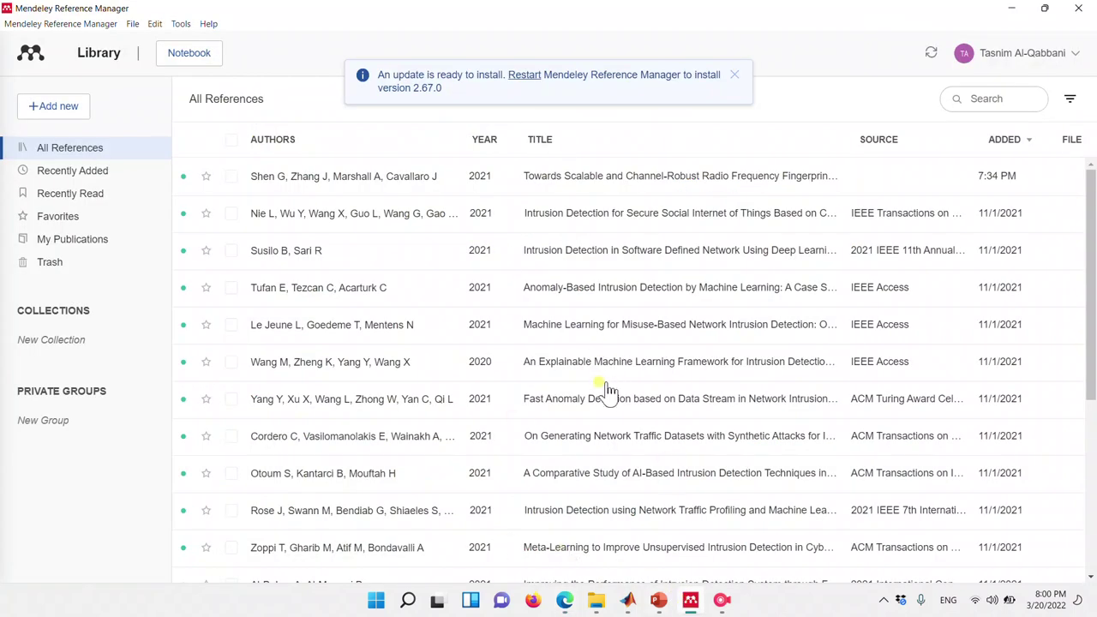
pyautogui.click(1013, 9)
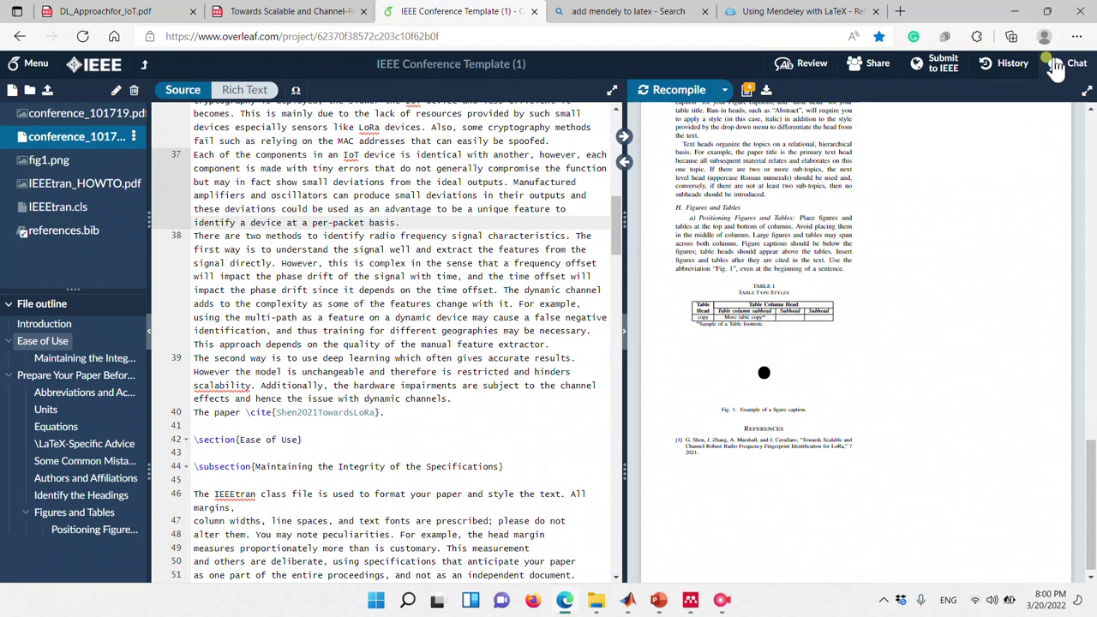
# Examine the \bibliographystyle{IEEEtran} and \bibliography{references.bib} lines before \end{document}.
pyautogui.scroll(-9, 319, 480)
pyautogui.scroll(-20, 319, 480)
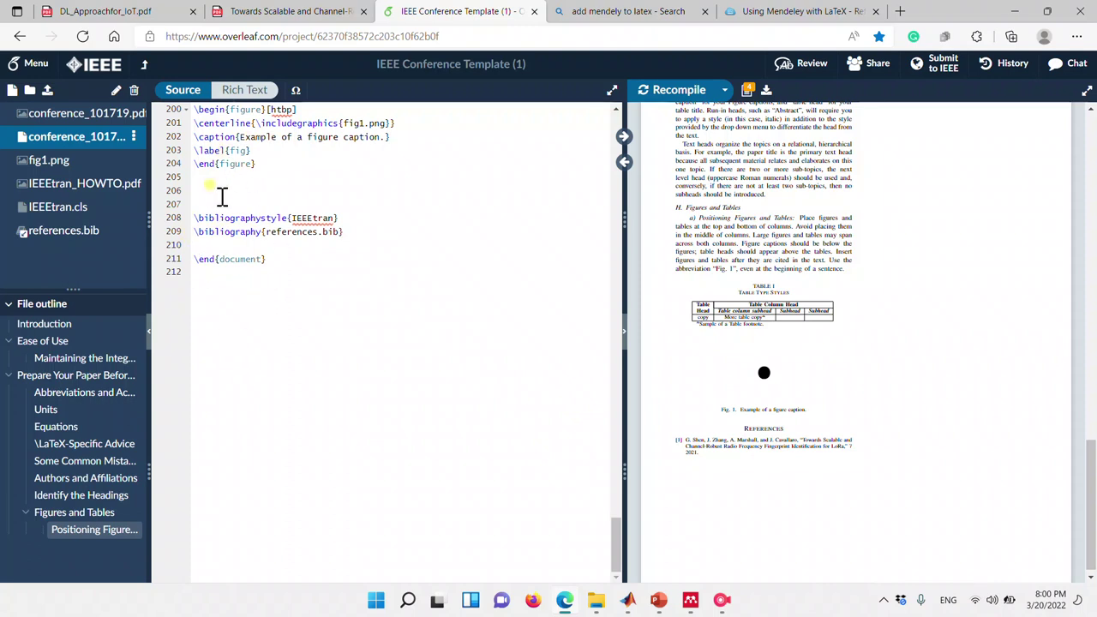
pyautogui.moveTo(202, 204); pyautogui.dragTo(203, 246)
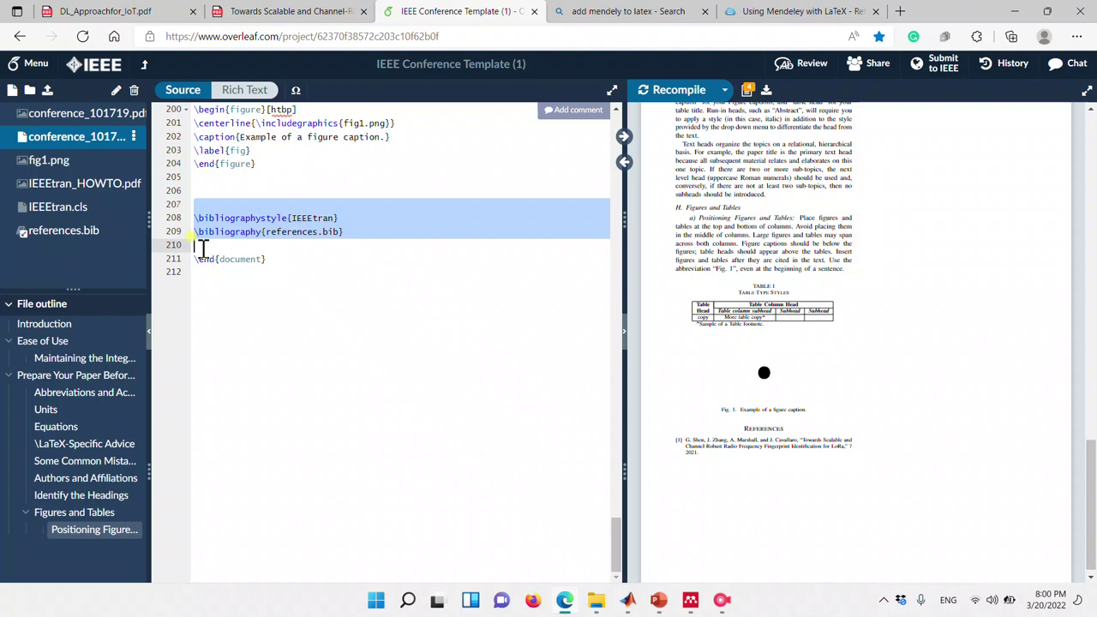
pyautogui.doubleClick(305, 218)
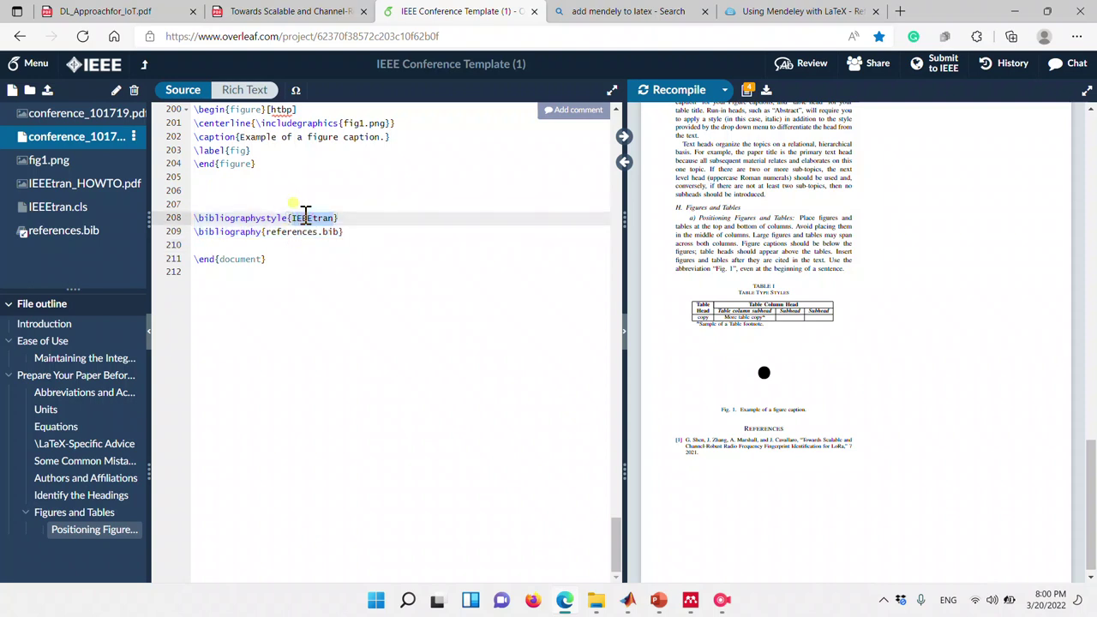